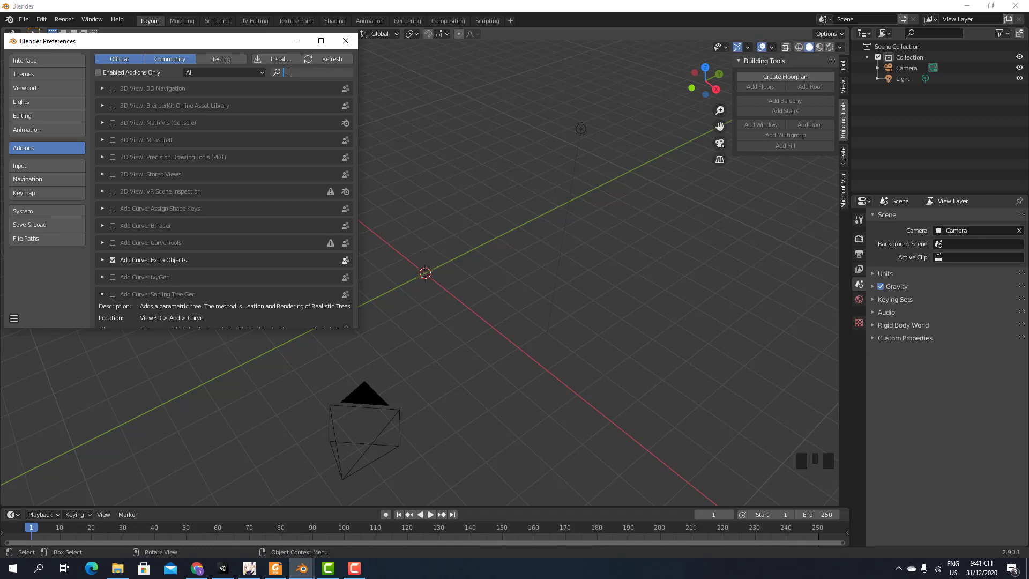
- Find the Sapling Tree Gen add-on by searching for "tree", enable it and close the preferences
text(tree)
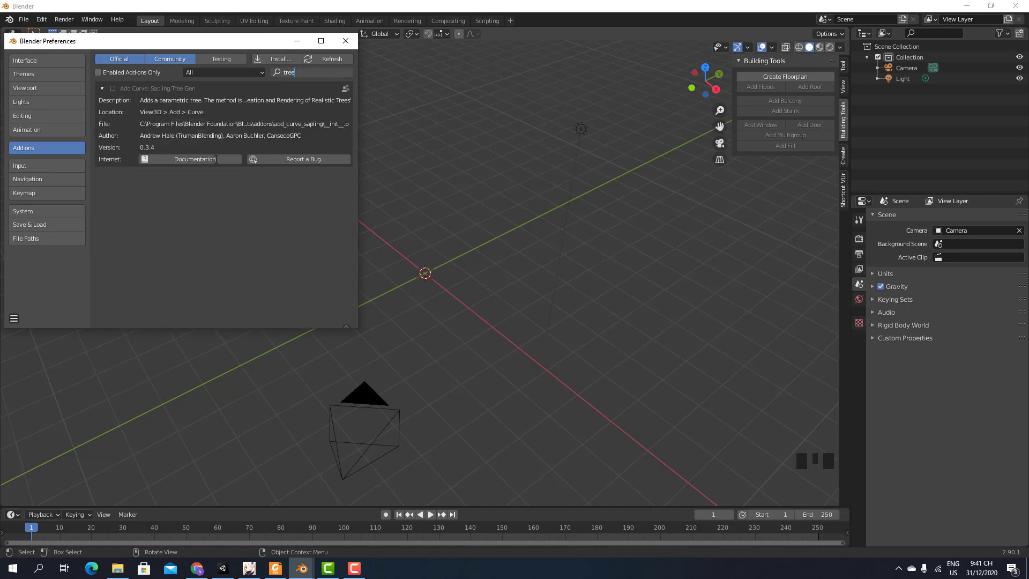
key(Return)
click(101, 89)
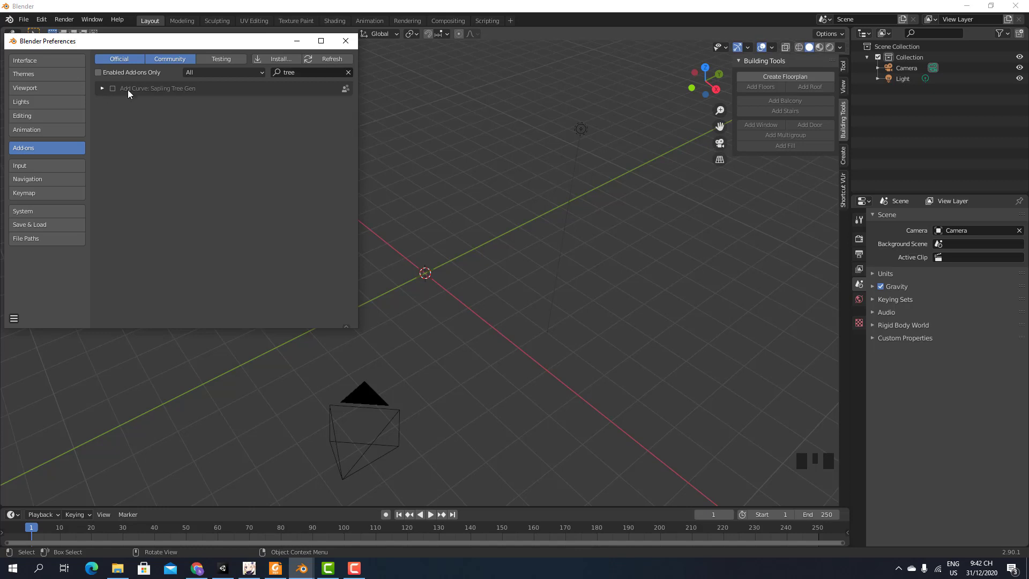
click(113, 89)
click(102, 89)
click(343, 43)
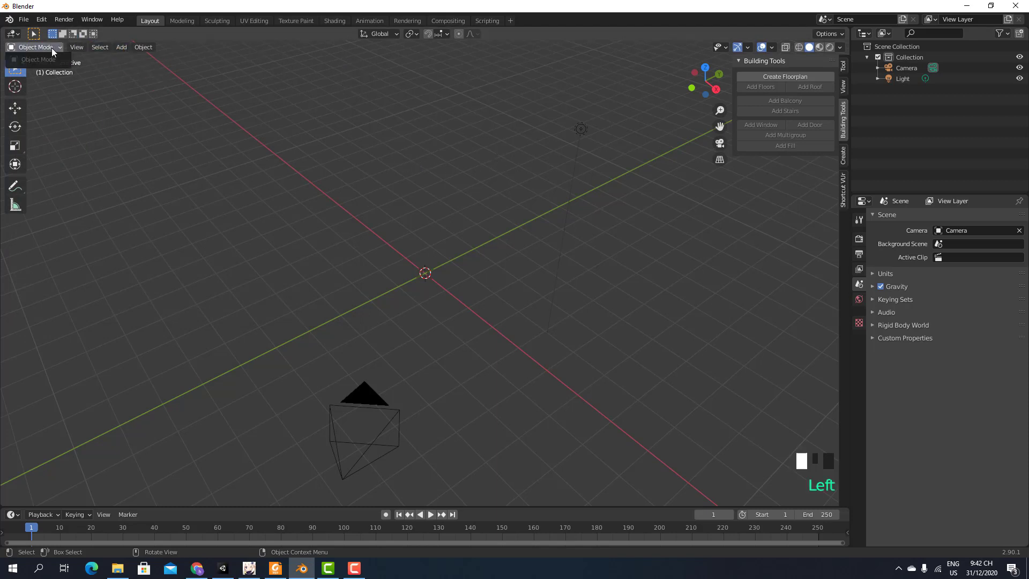
- Add a Sapling Tree Gen curve to the scene and expand its creation settings
click(77, 48)
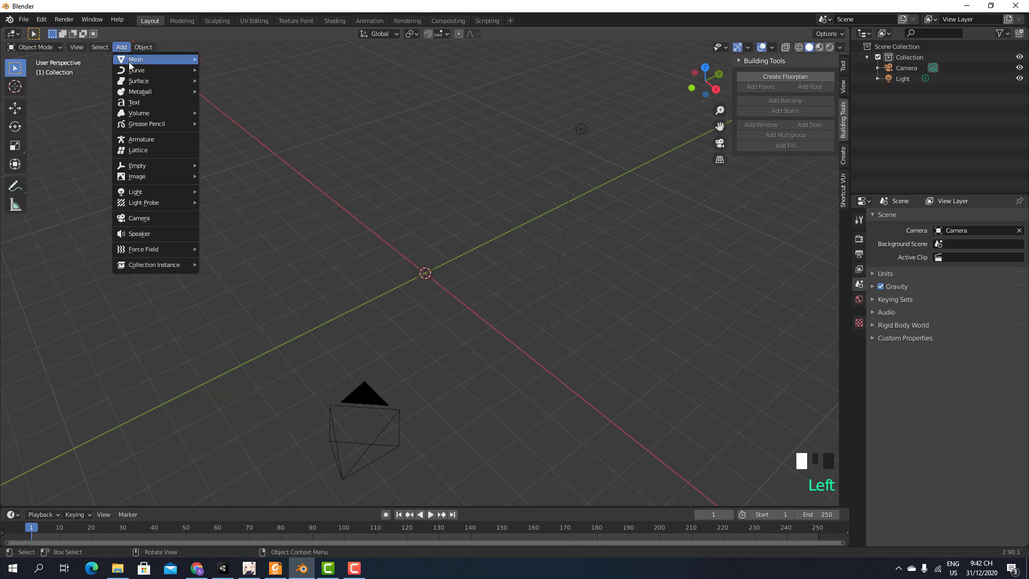
mouse_move(161, 71)
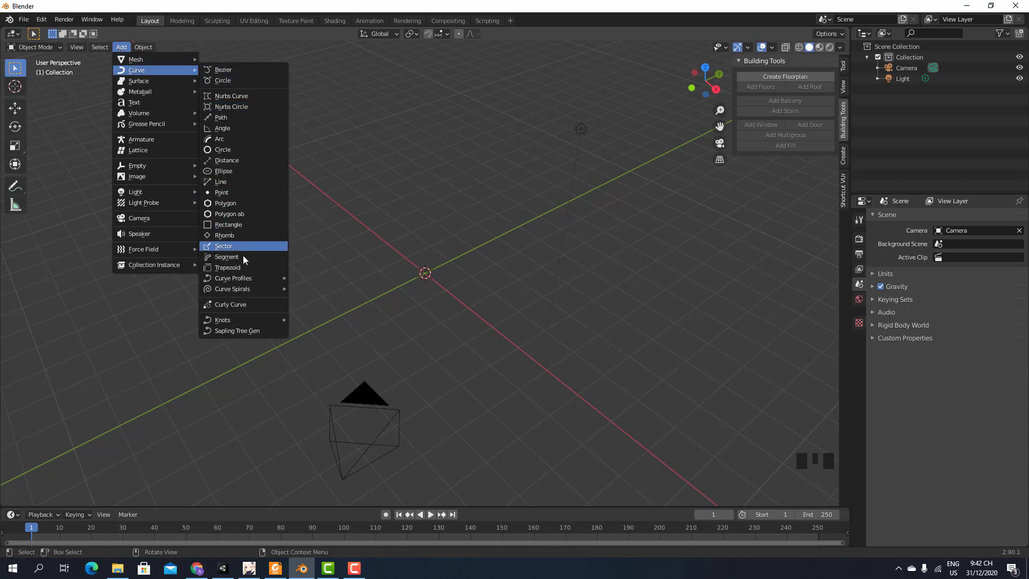
click(249, 331)
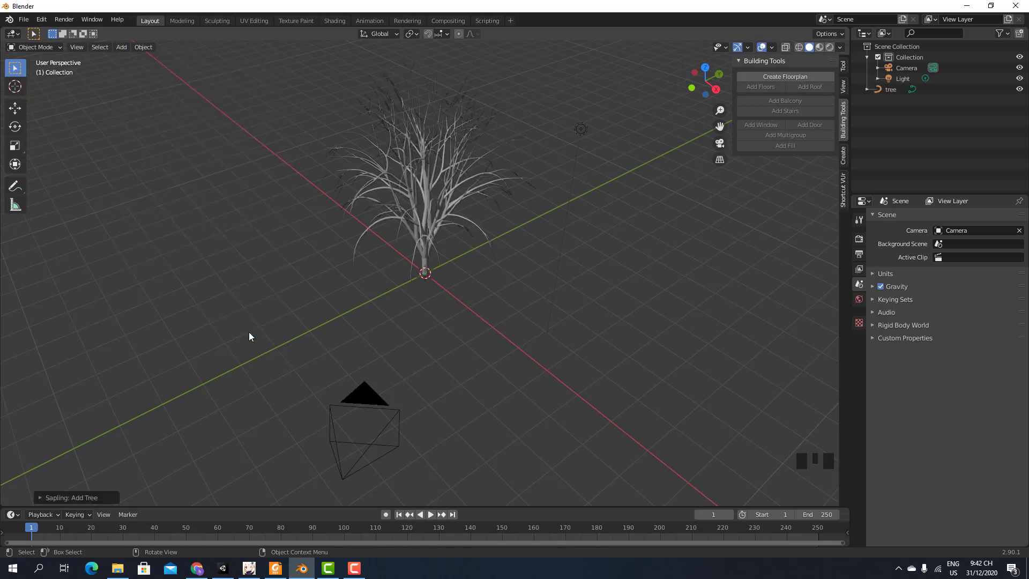
click(41, 496)
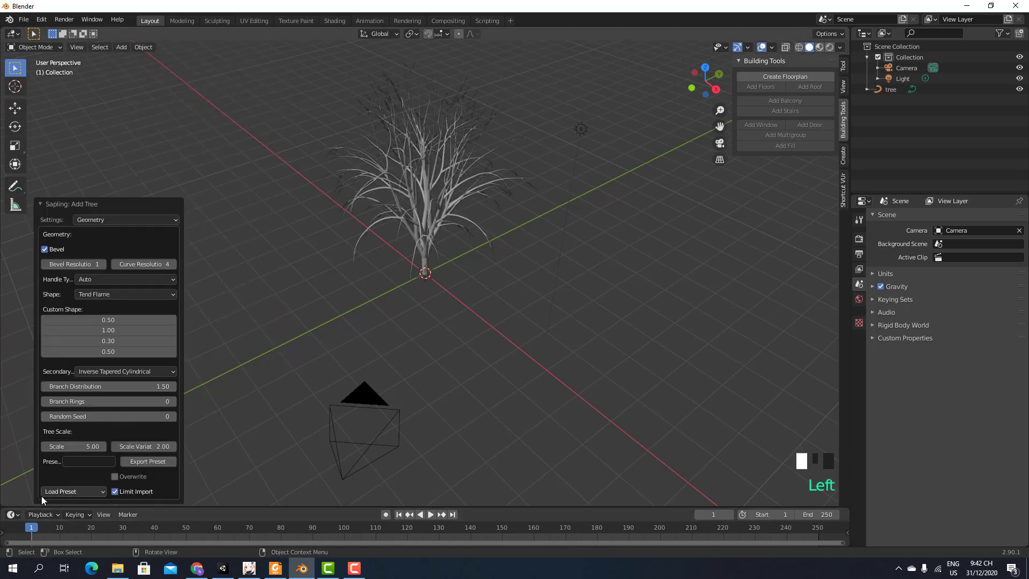
- Set the tree's first custom shape value to 1.00, branch distribution to 2.79 and branch rings to 20
click(106, 321)
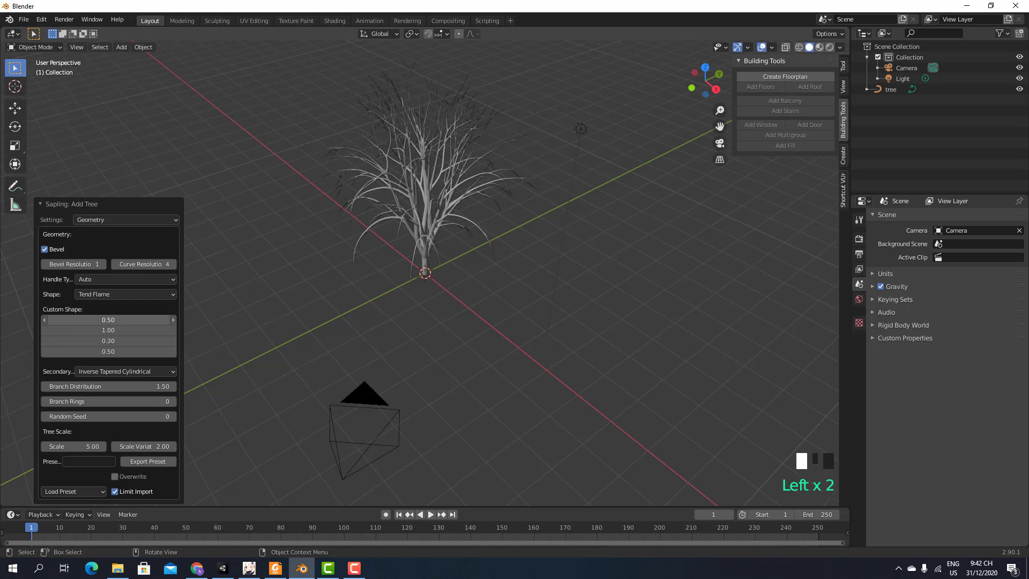
click(85, 387)
drag(86, 387, 121, 401)
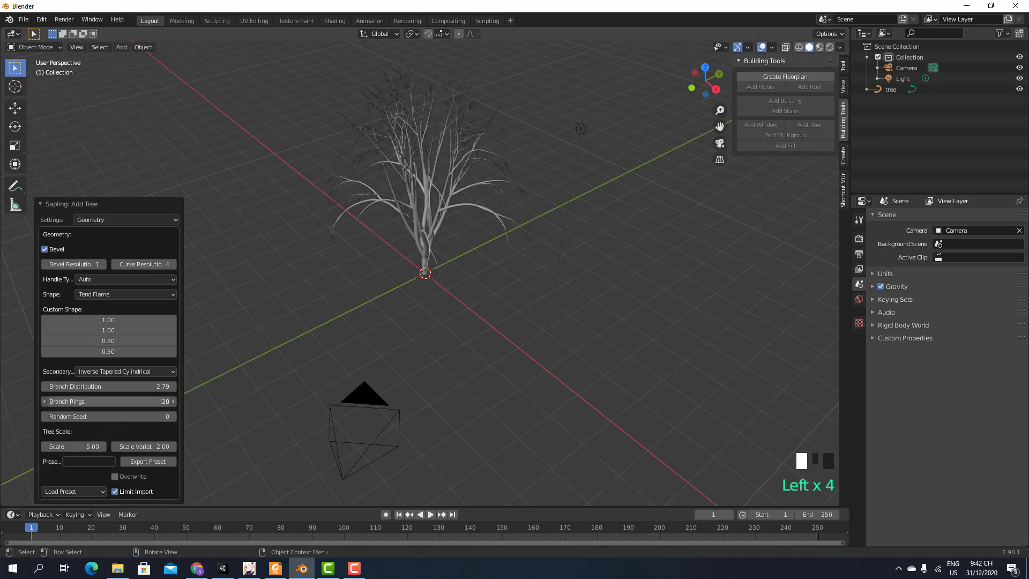
- Load the tree preset that uses custom shape values 0.70, 1.00, 0.20, 0.80 and a scale of 6.00
click(70, 489)
click(72, 458)
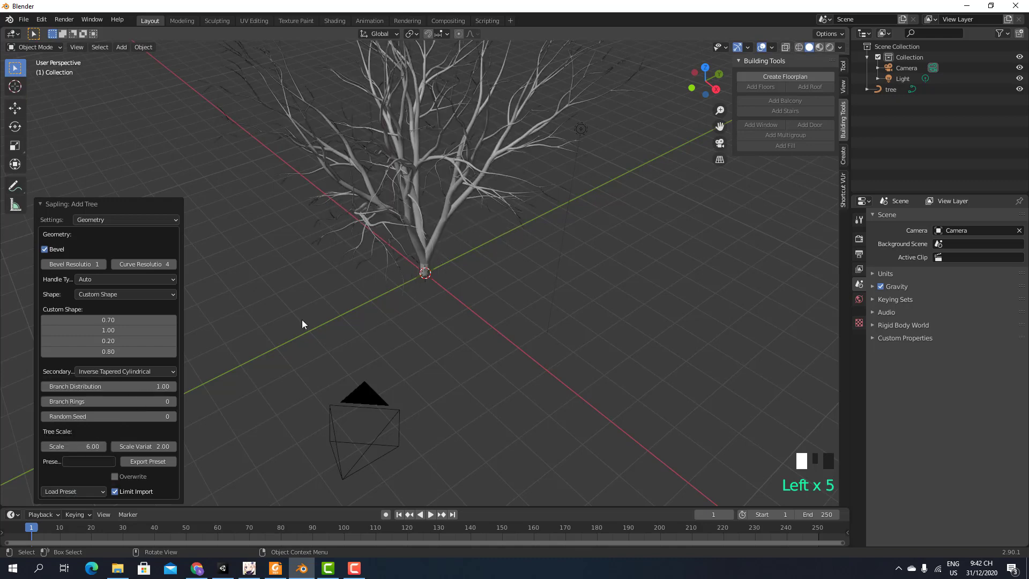
scroll(471, 258, down, 2)
mouse_move(539, 249)
middle_down()
mouse_move(497, 233)
mouse_move(556, 246)
middle_up()
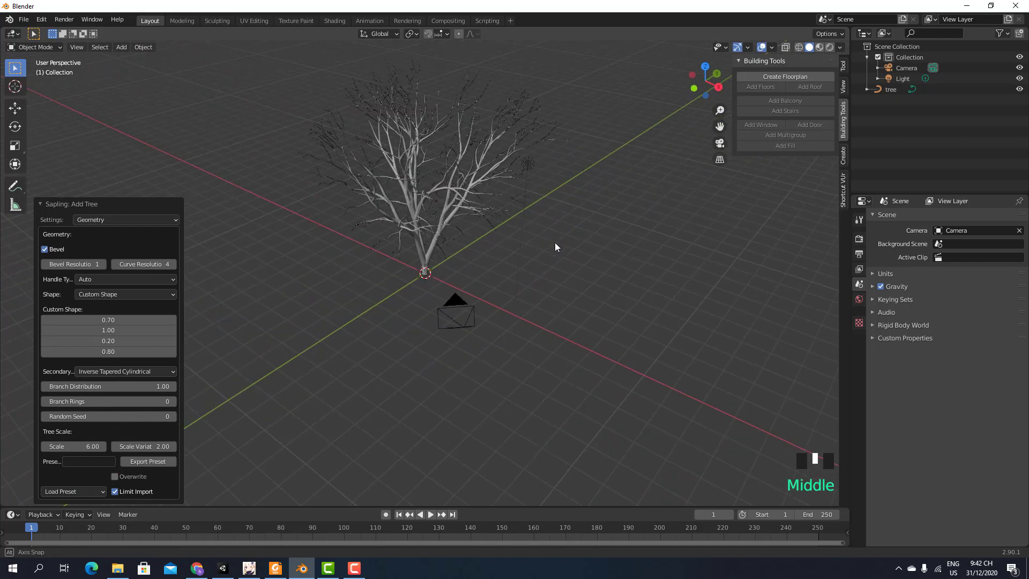
- Show the tree's leaves and set the two Leaf Down values to 47.55 and 13.12
click(108, 220)
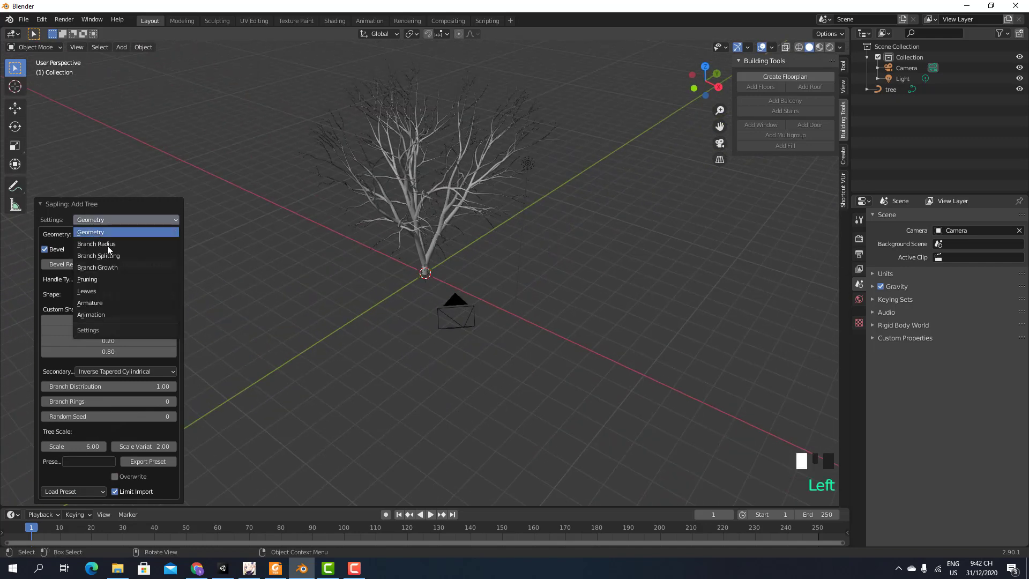
click(95, 291)
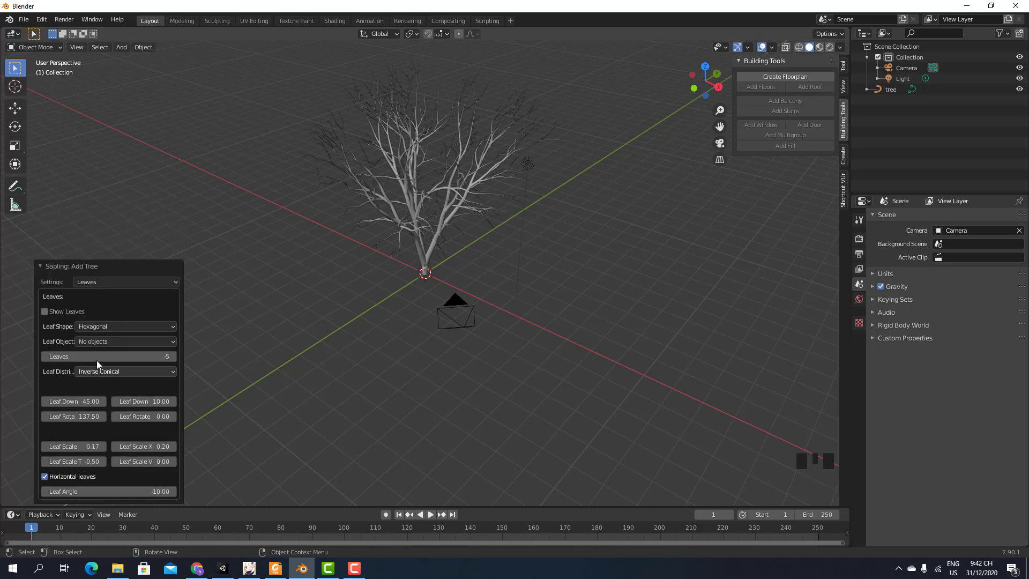
click(75, 401)
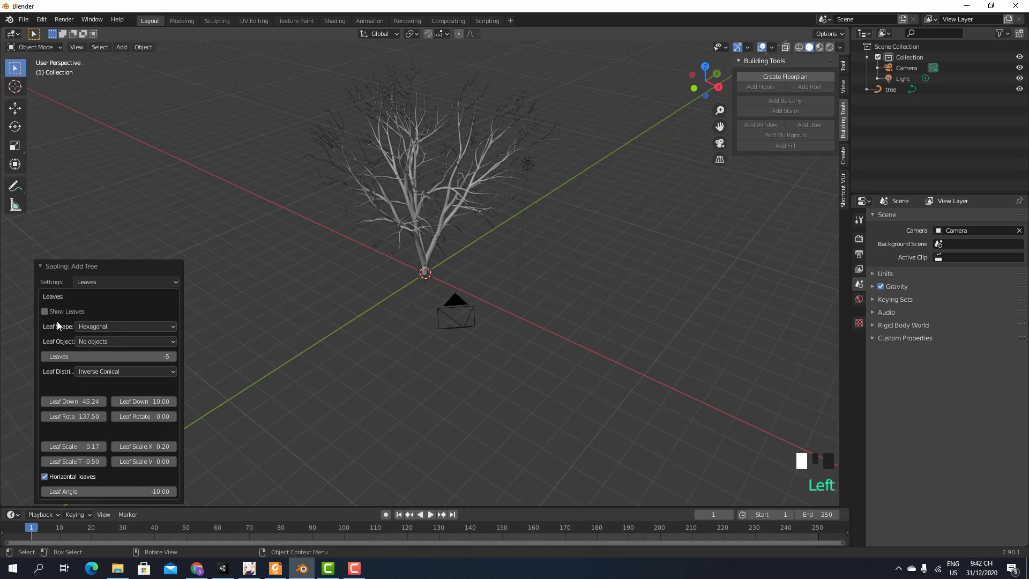
click(44, 311)
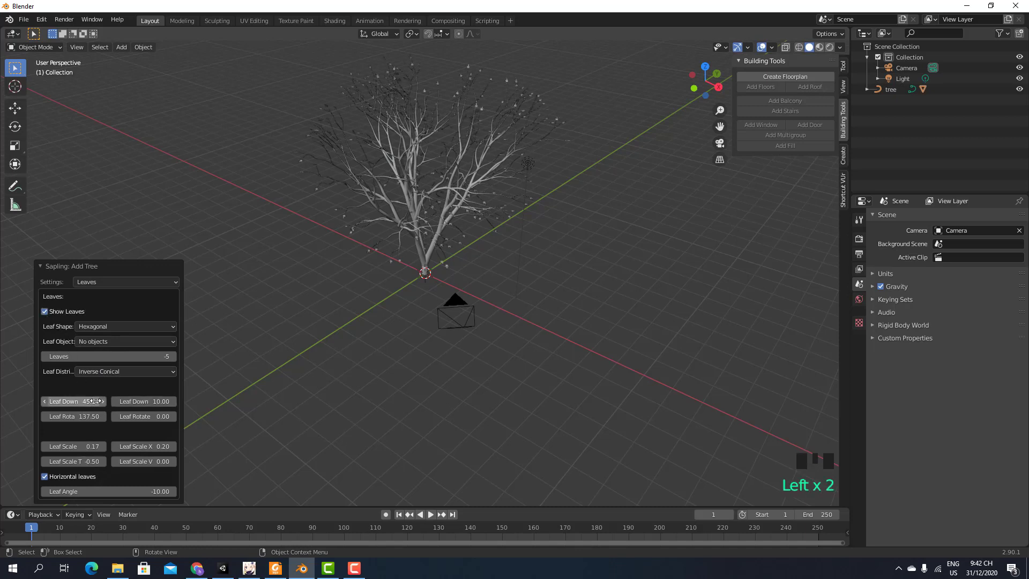
drag(75, 401, 157, 401)
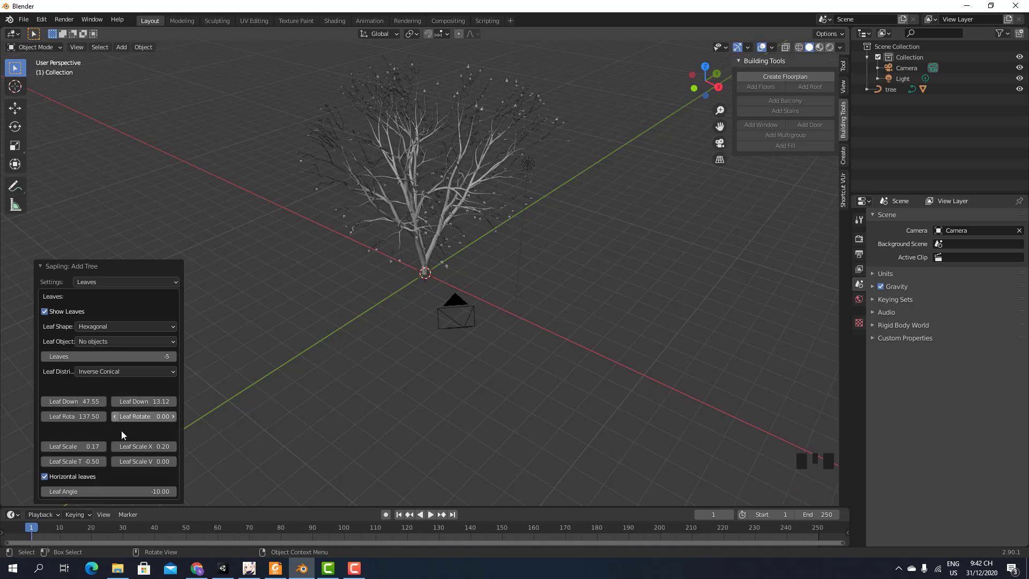
- Set the leaf scale to 1.01, Leaf Scale X to 0.23 and the leaf rotation to 139.78
mouse_move(73, 446)
mouse_down()
mouse_move(100, 446)
mouse_move(88, 446)
mouse_up()
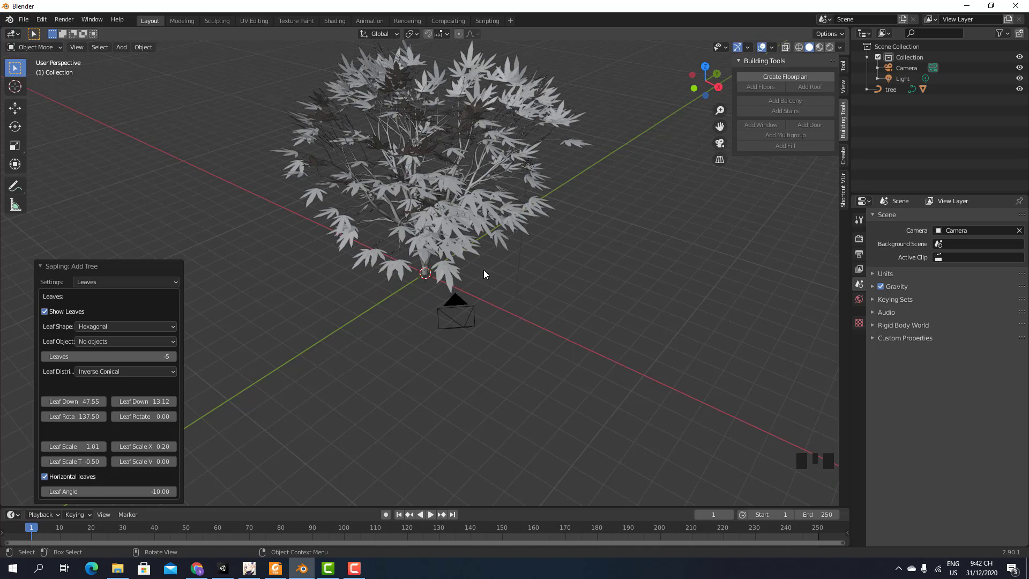
middle_drag(632, 188, 564, 178)
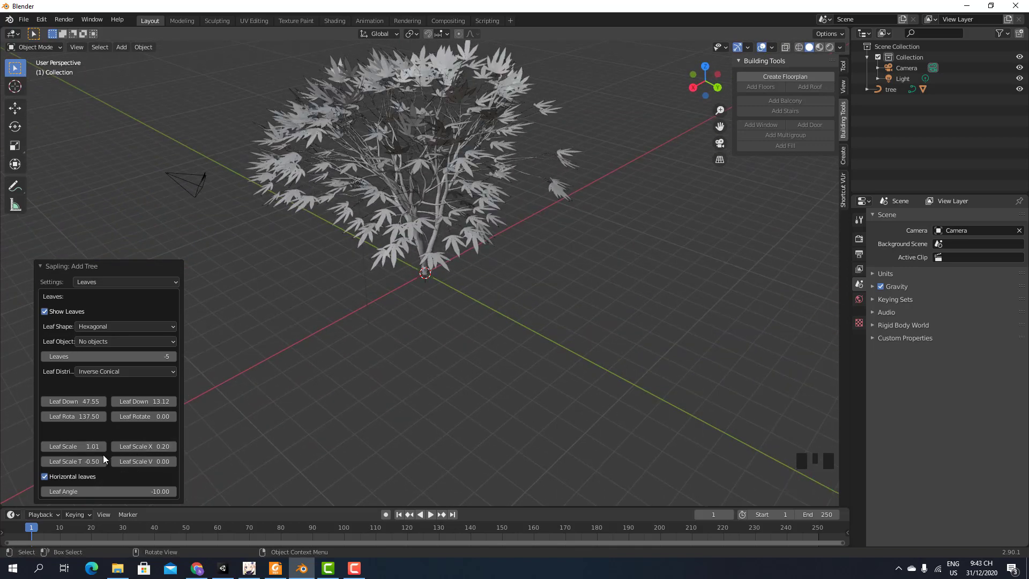
mouse_move(137, 446)
mouse_down()
mouse_move(128, 446)
mouse_move(141, 446)
mouse_up()
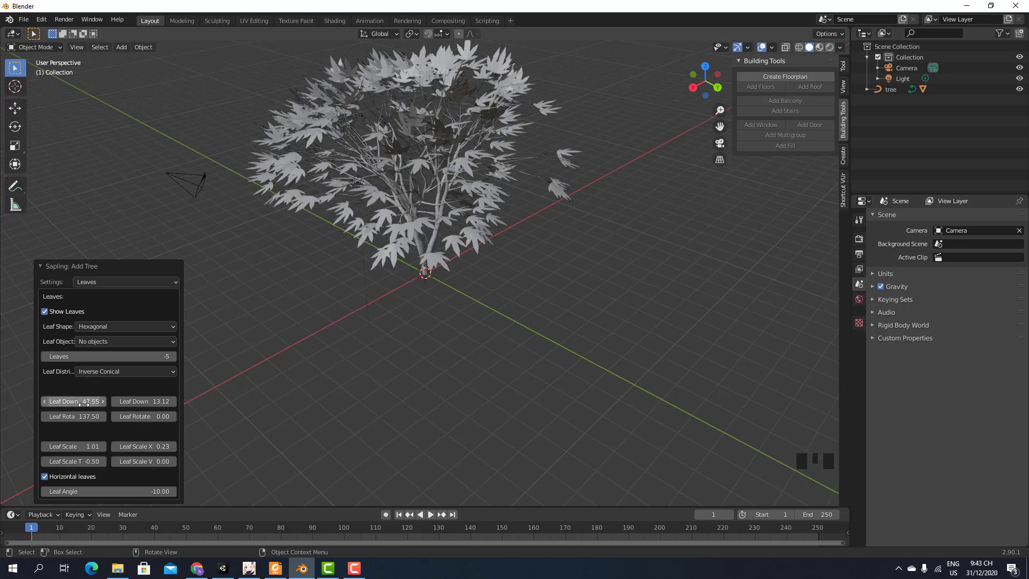
drag(75, 416, 79, 416)
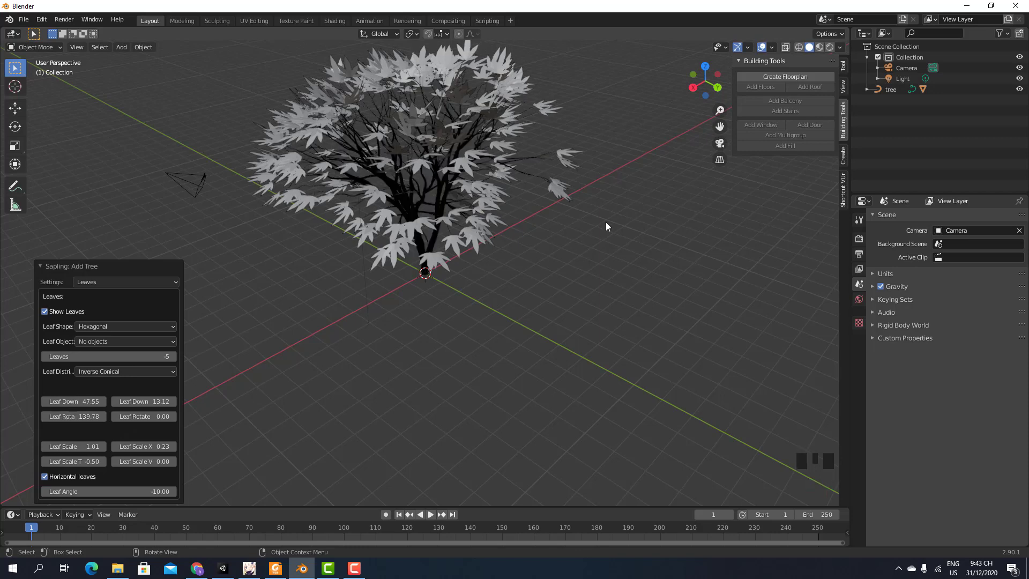
- Switch the viewport to rendered shading, select the tree and check it from several sides
mouse_move(569, 237)
middle_down()
mouse_move(586, 210)
mouse_move(561, 215)
mouse_move(519, 198)
mouse_move(548, 182)
mouse_move(677, 189)
mouse_move(718, 207)
mouse_move(721, 223)
mouse_move(694, 218)
middle_up()
scroll(693, 218, down, 3)
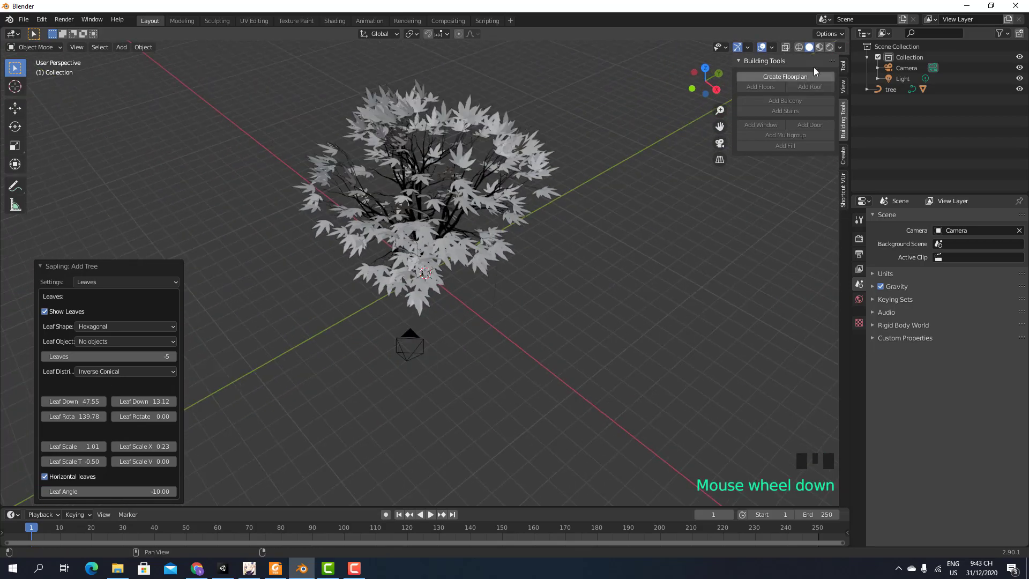
click(829, 47)
middle_drag(584, 157, 541, 145)
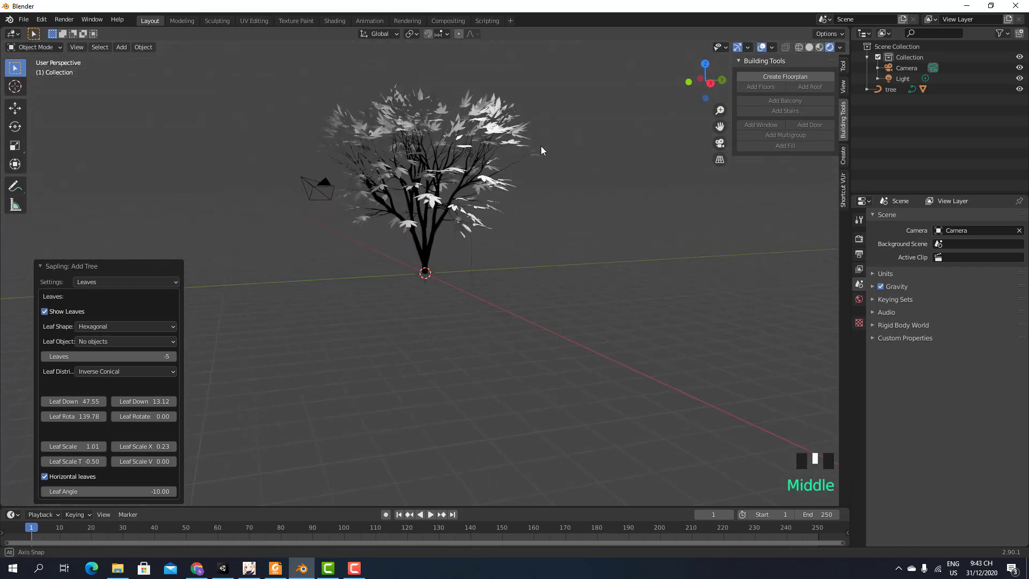
click(426, 256)
middle_drag(428, 252, 531, 233)
click(531, 232)
middle_drag(580, 182, 291, 179)
middle_drag(577, 169, 445, 156)
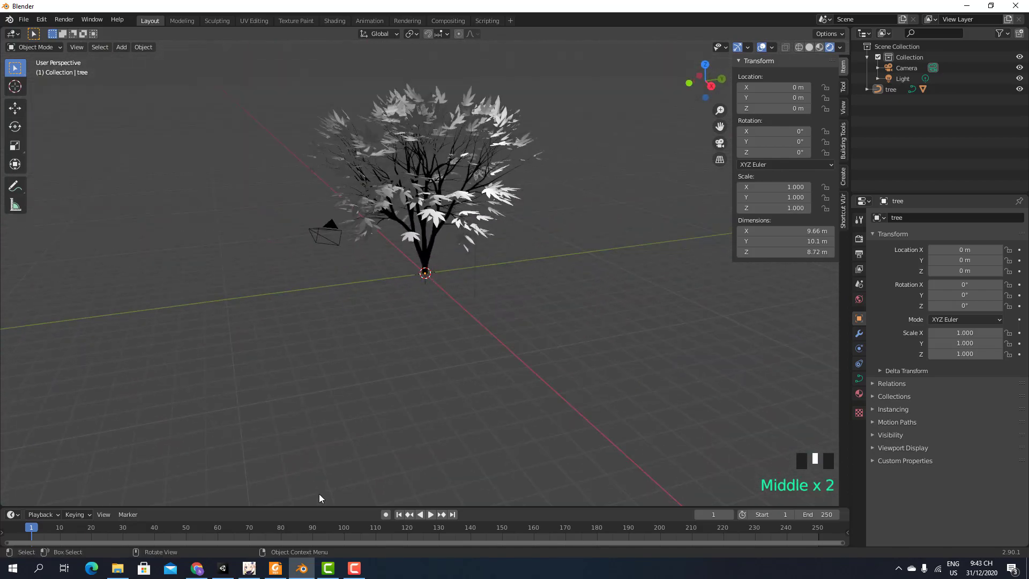
- Switch to Chrome, open textures.com in a new tab and search the site for "leaf"
click(195, 570)
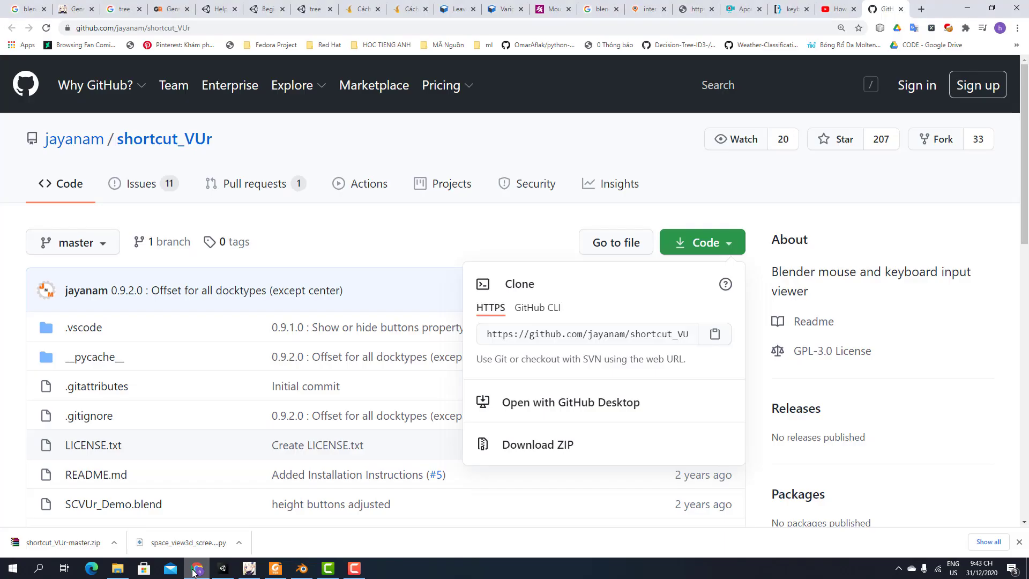
click(921, 8)
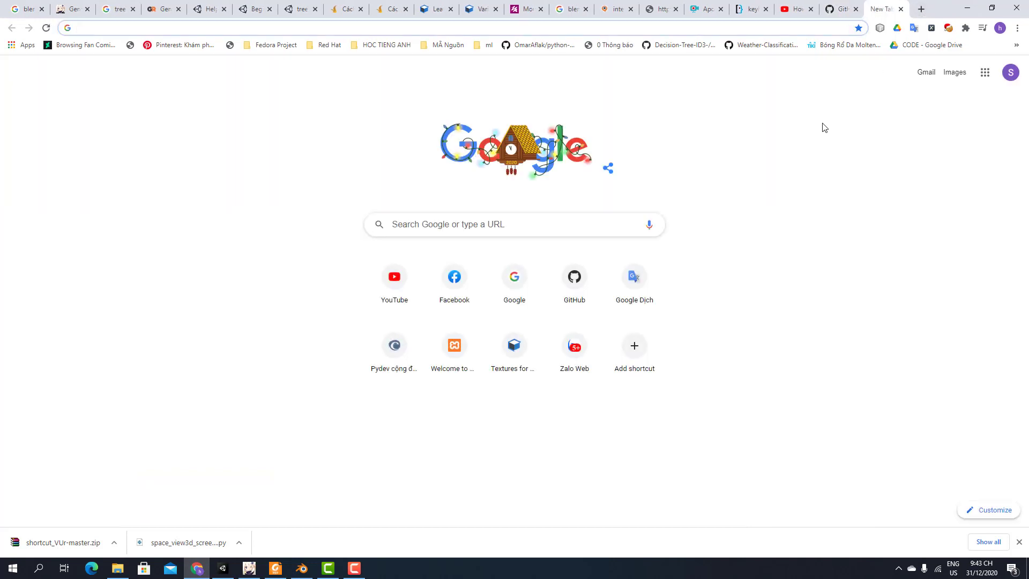
text(textures.com)
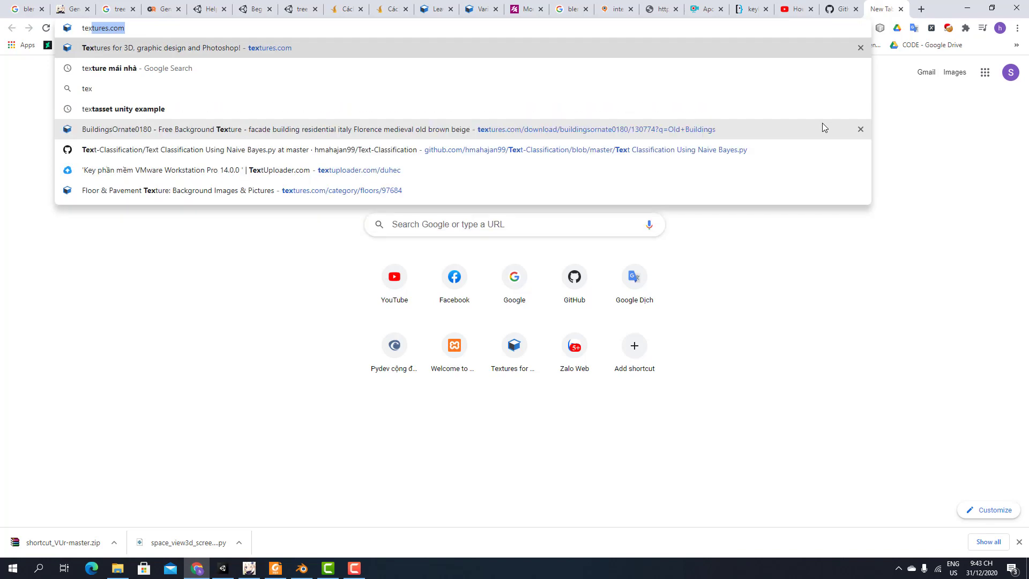
key(Right)
key(Return)
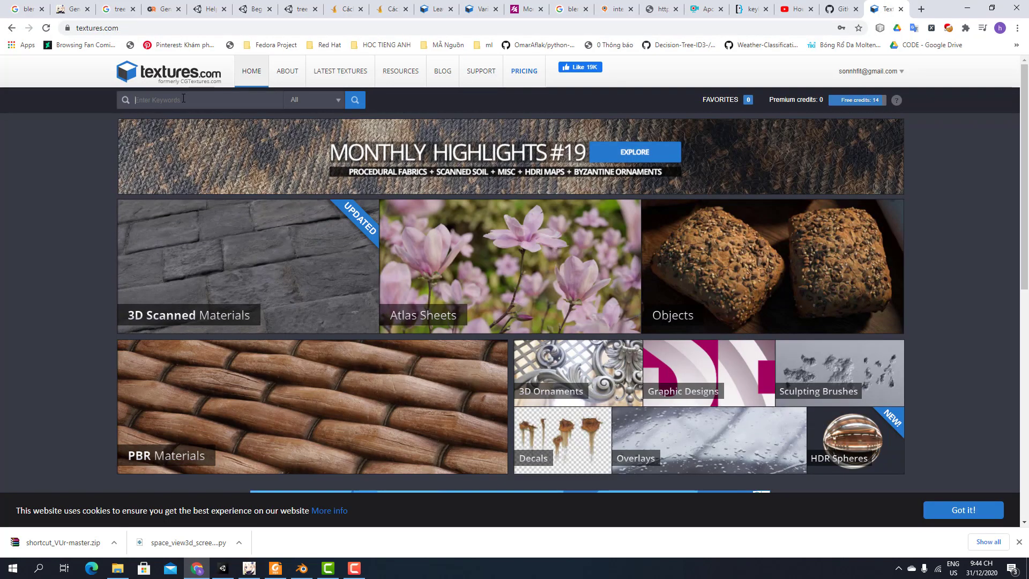
text(leaf)
key(Return)
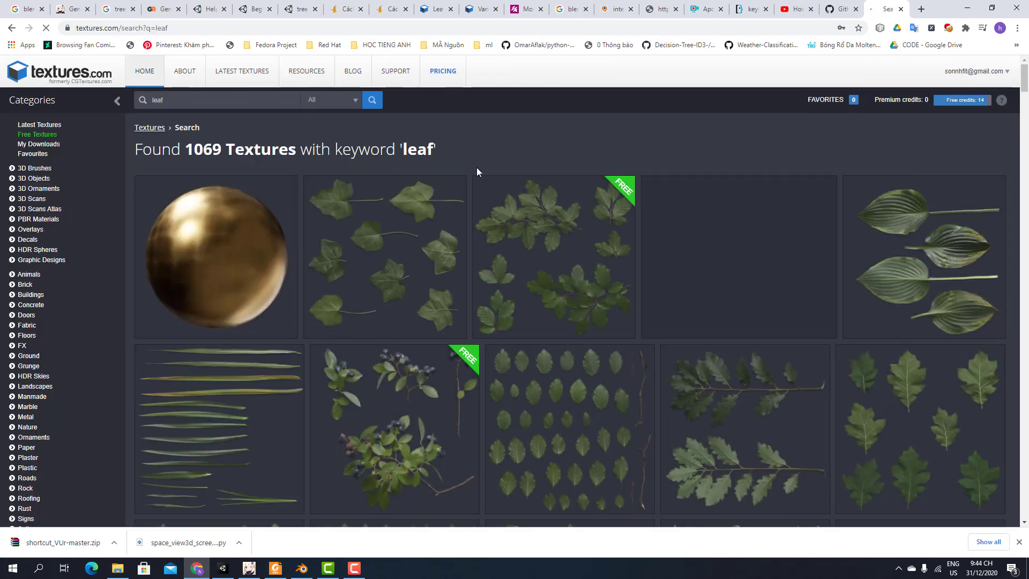
- Browse the leaf search results and open the 3D Scanned Dry Viburnum Leaves Atlas 01 texture page
scroll(478, 170, down, 4)
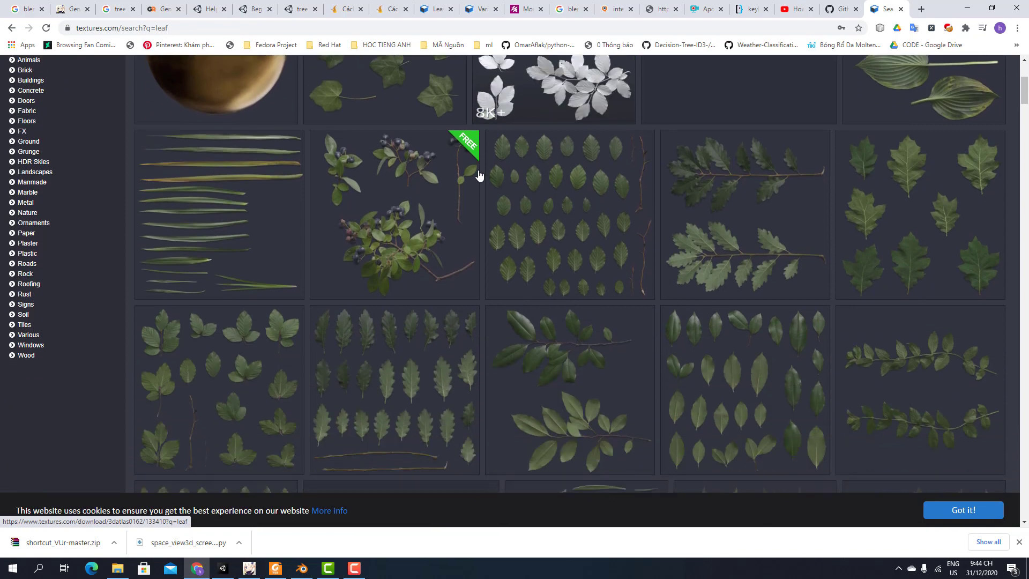
scroll(478, 175, down, 5)
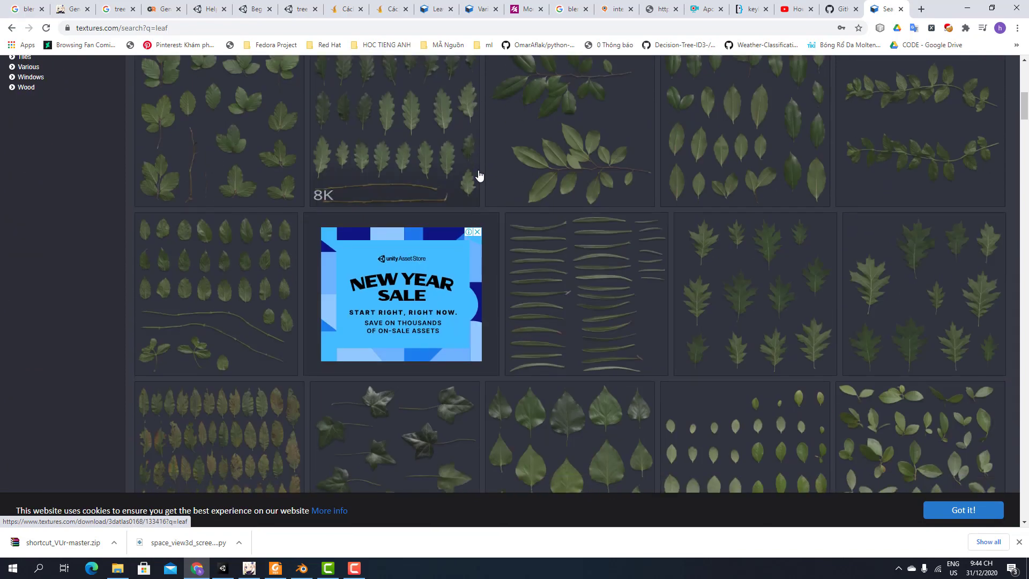
scroll(478, 174, down, 3)
scroll(479, 175, down, 7)
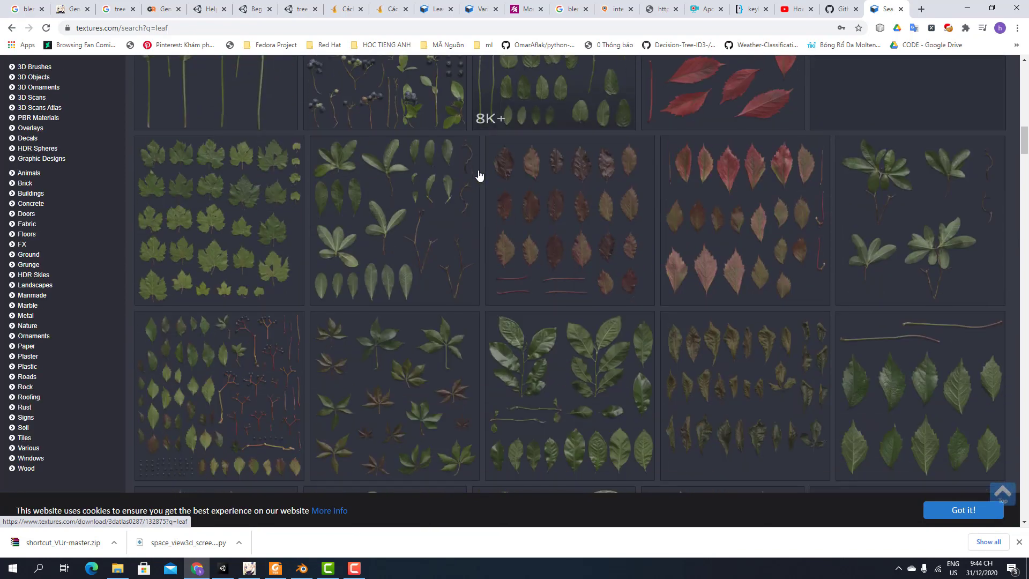
scroll(478, 174, down, 4)
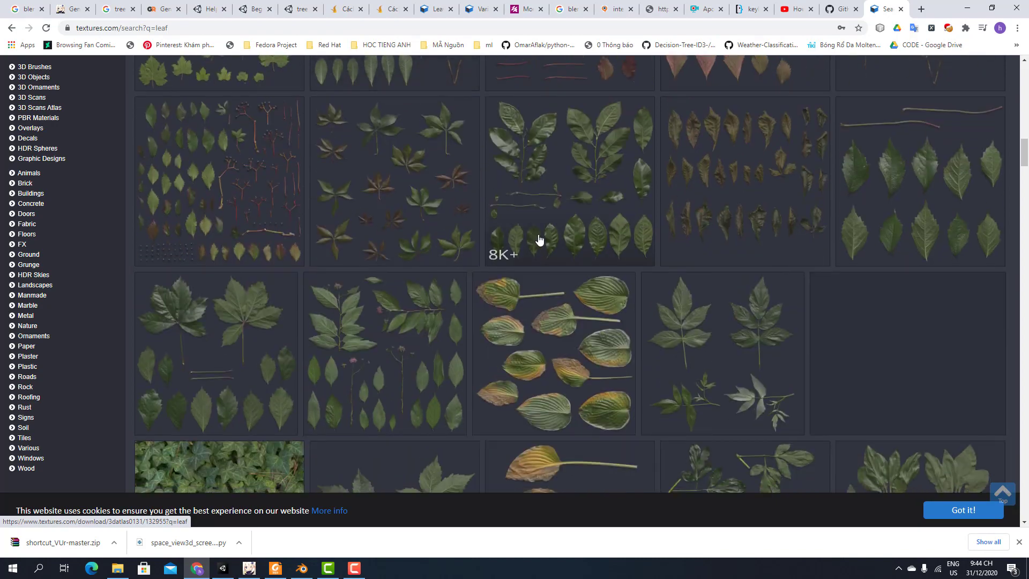
scroll(539, 239, down, 1)
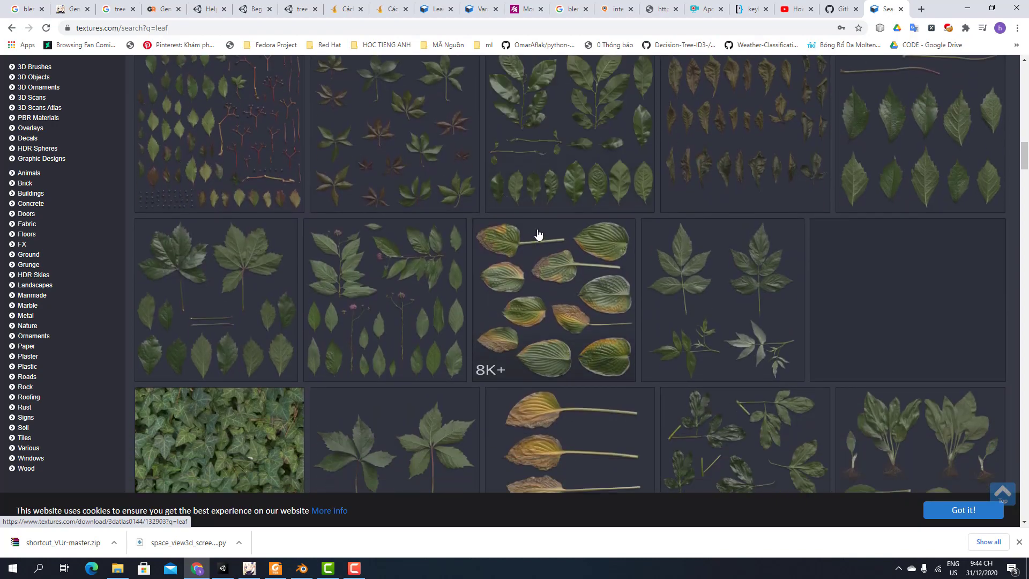
scroll(223, 241, down, 7)
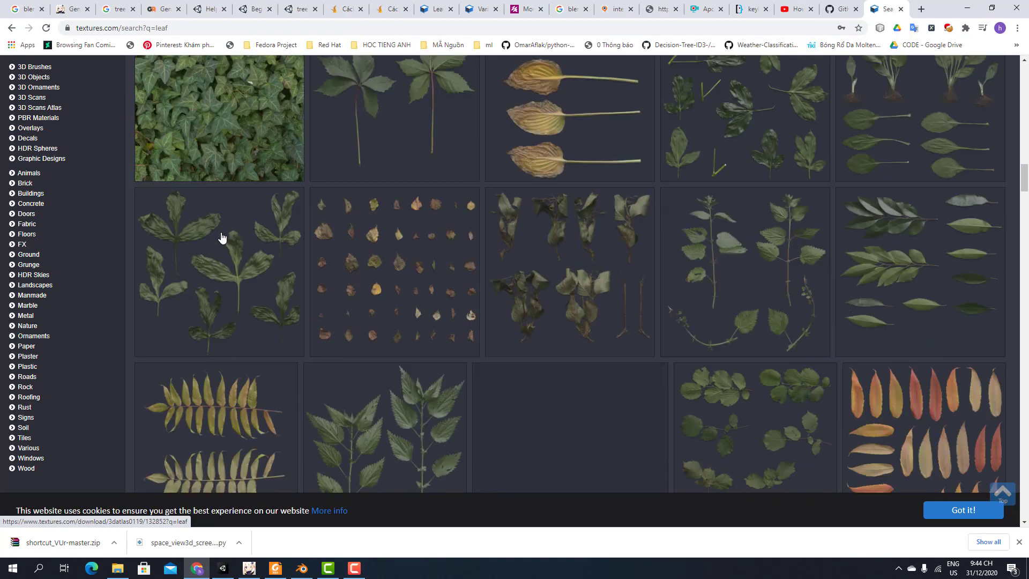
scroll(348, 337, down, 15)
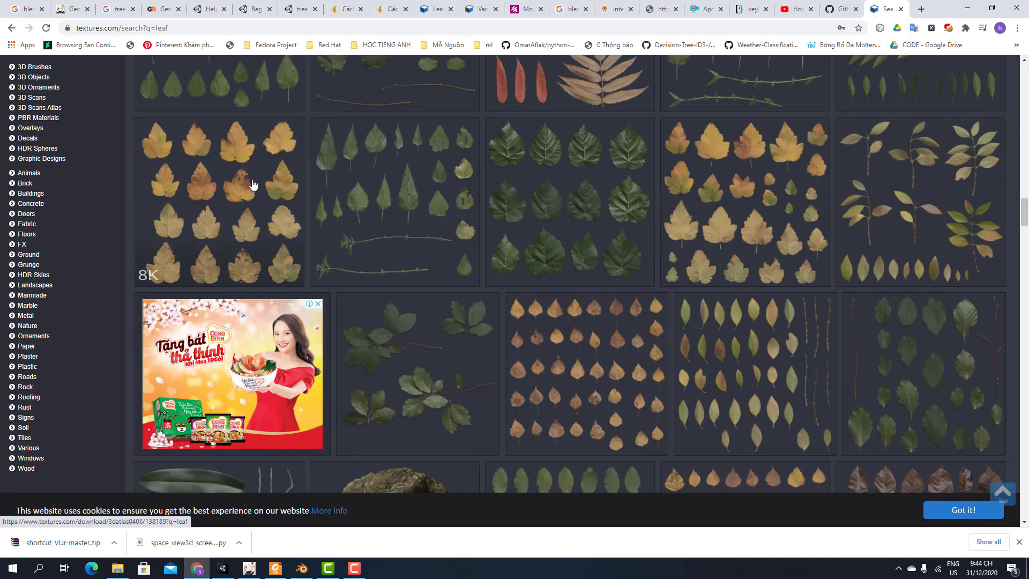
click(254, 184)
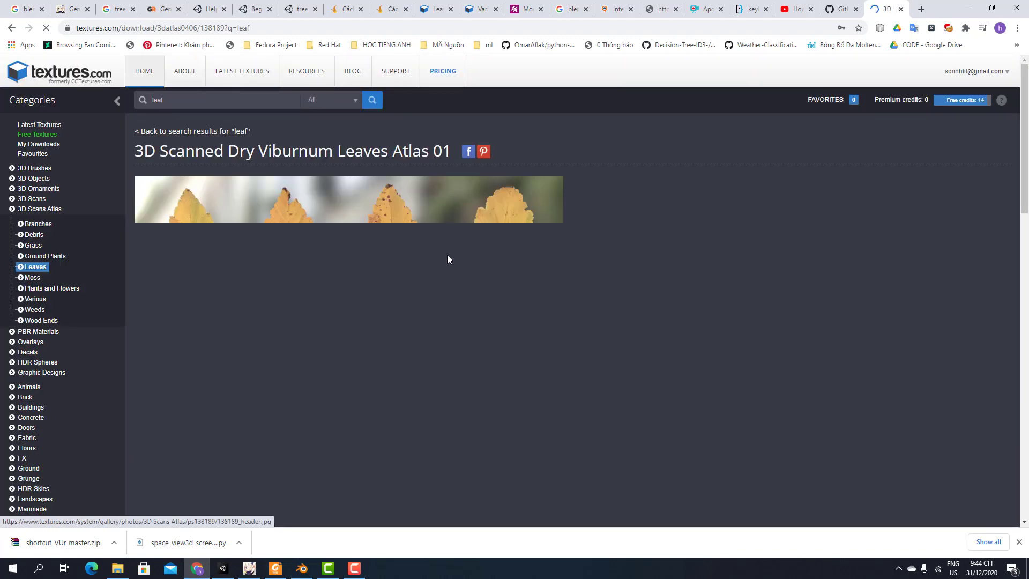
- Download the small 512x512 albedo map of the viburnum leaves and save it in the Texture folder
scroll(447, 256, down, 3)
scroll(448, 260, up, 3)
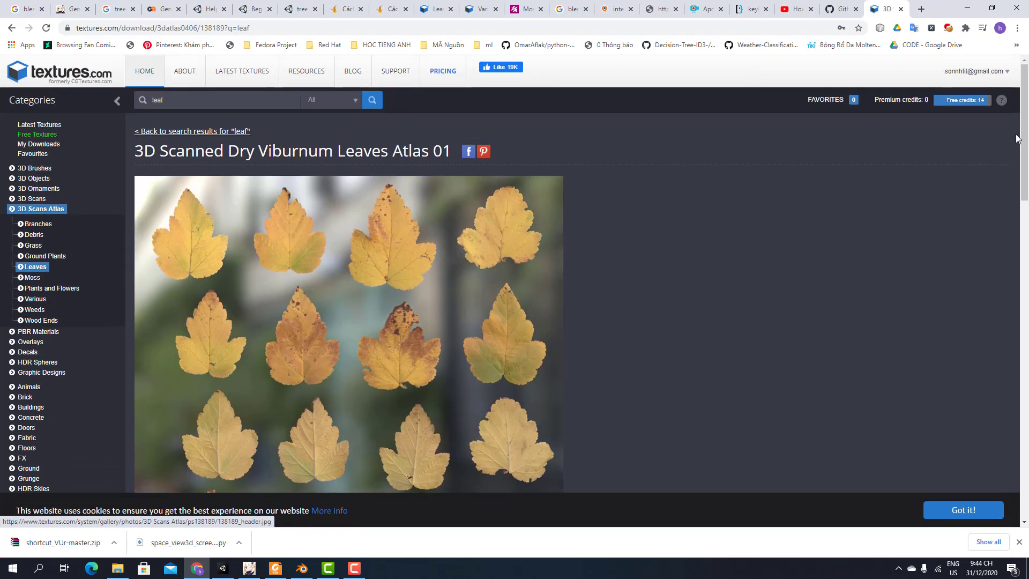
click(993, 74)
scroll(476, 283, down, 8)
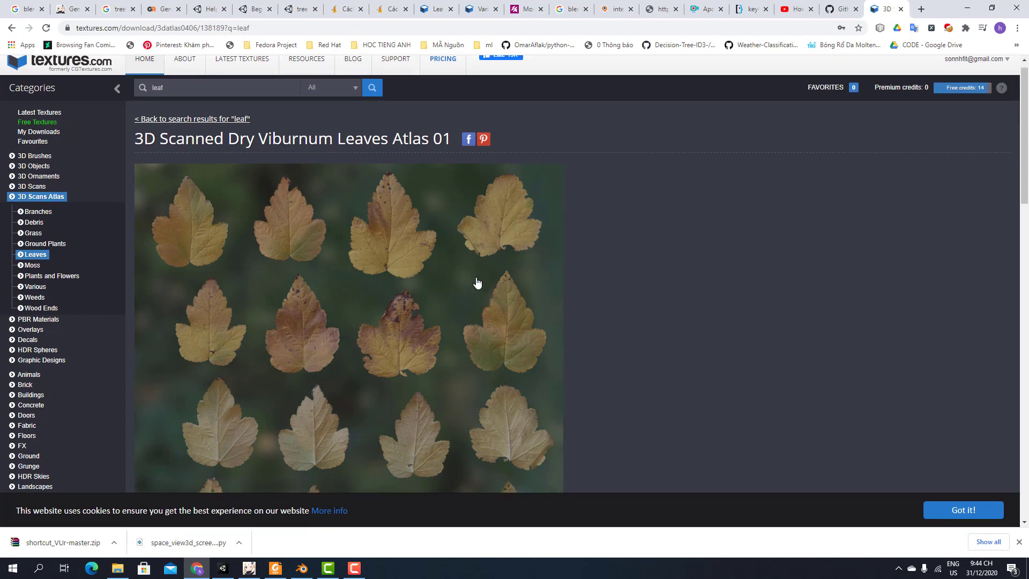
scroll(339, 300, down, 3)
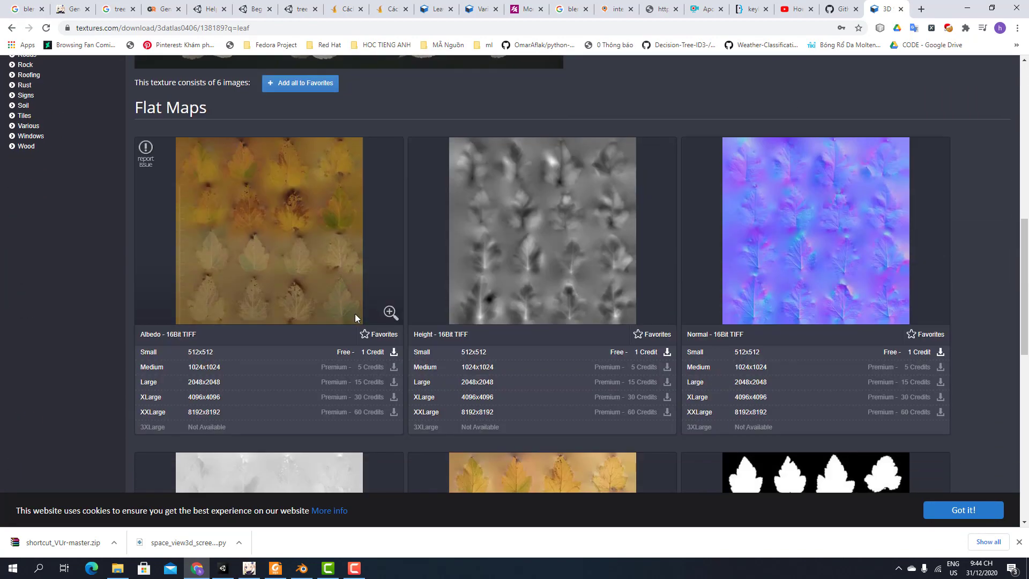
click(374, 355)
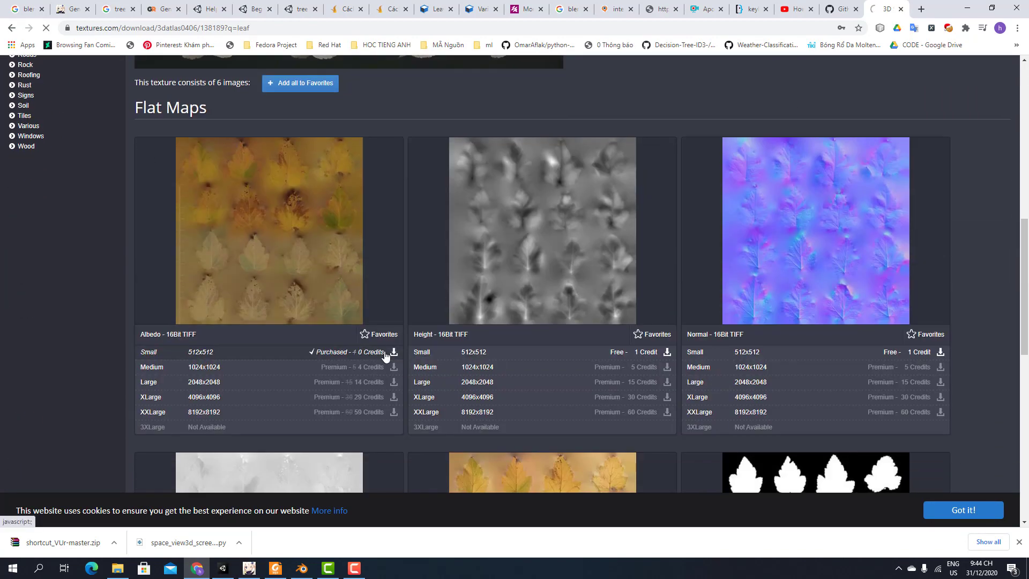
click(393, 353)
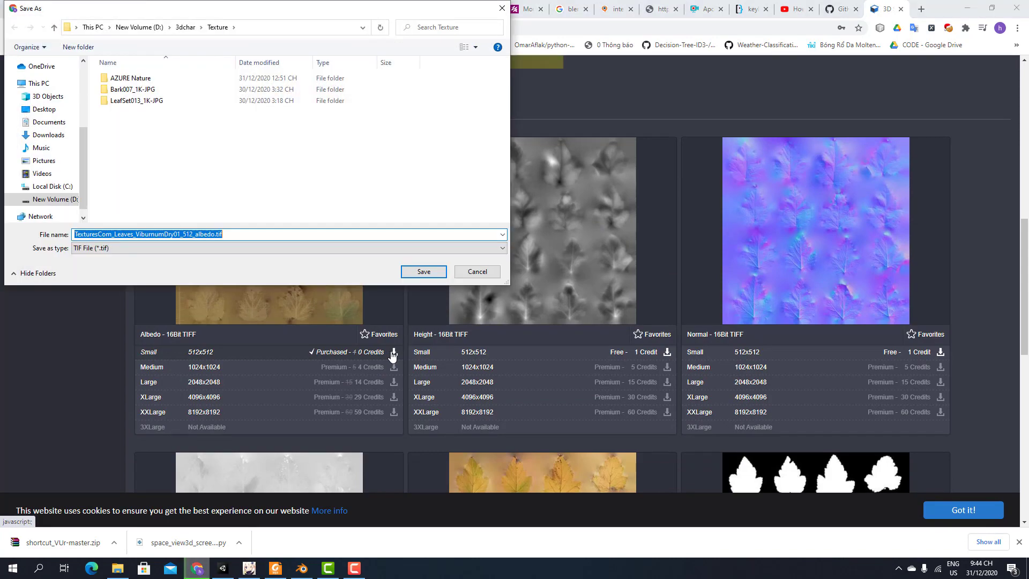
click(424, 273)
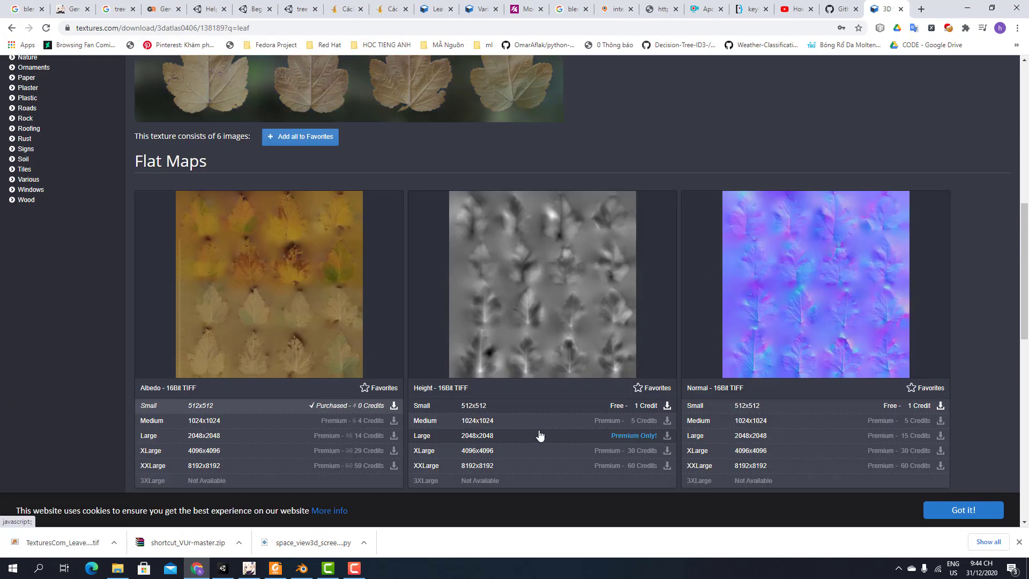
- Download the small 512x512 roughness map of the viburnum leaves and save it
scroll(431, 410, down, 6)
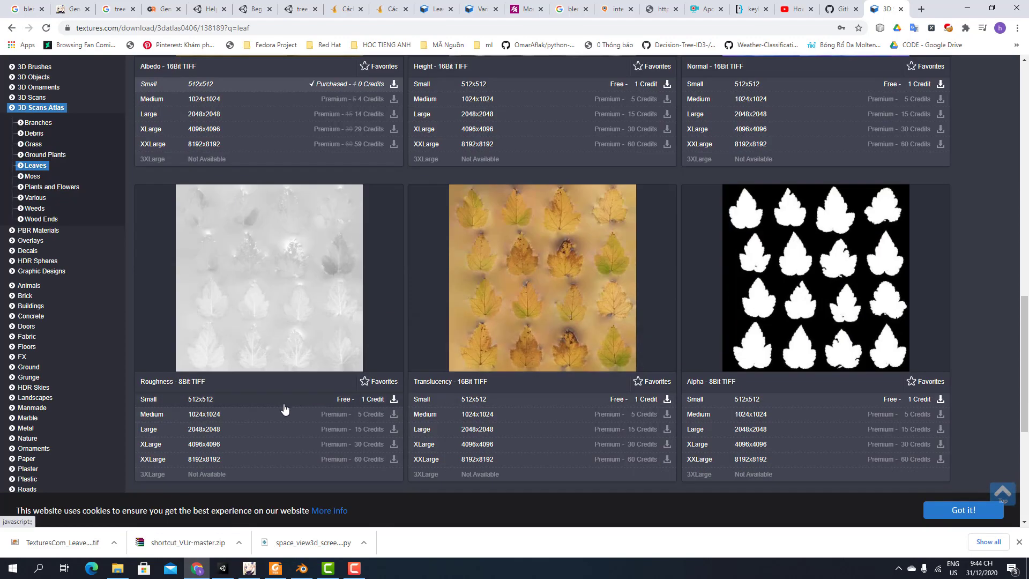
click(394, 400)
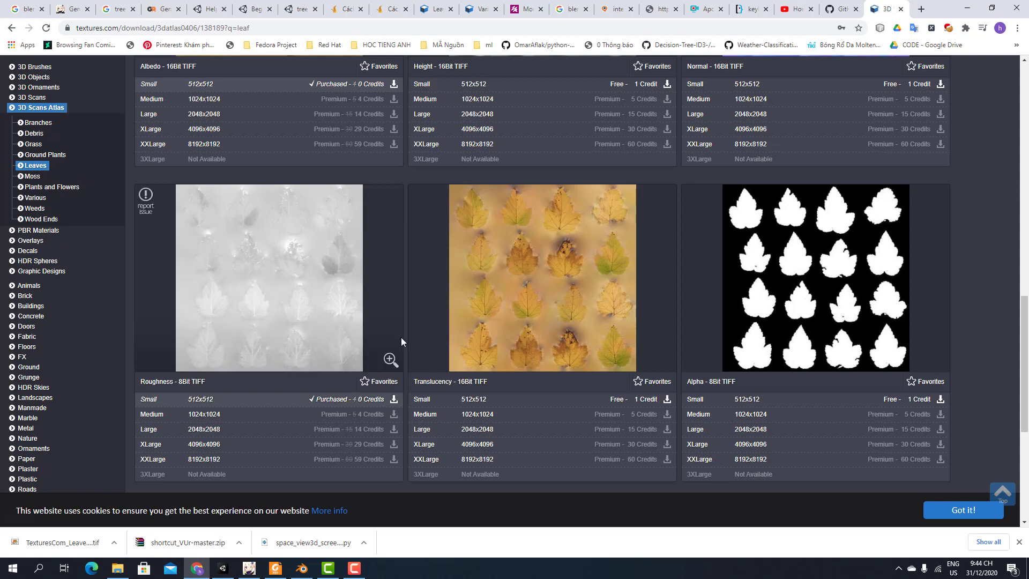
click(423, 271)
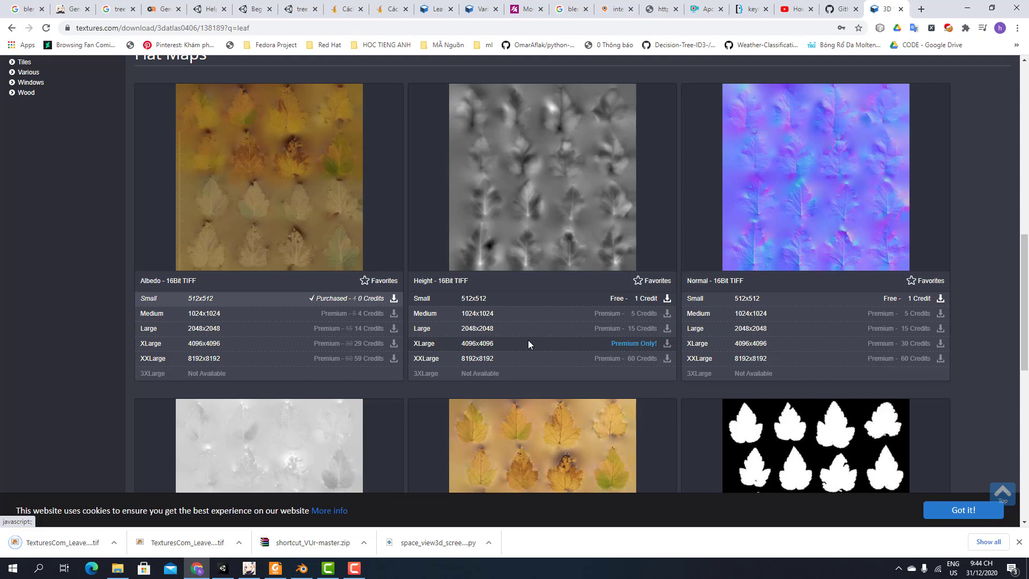
- Download the small 512x512 translucency map of the viburnum leaves and save it
scroll(528, 343, up, 5)
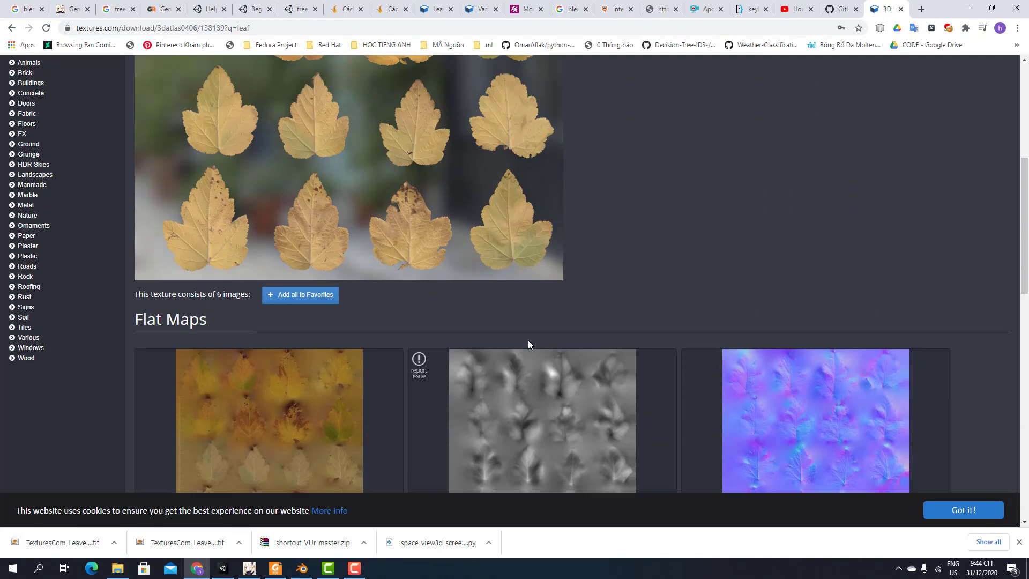
scroll(505, 328, up, 4)
scroll(503, 328, down, 10)
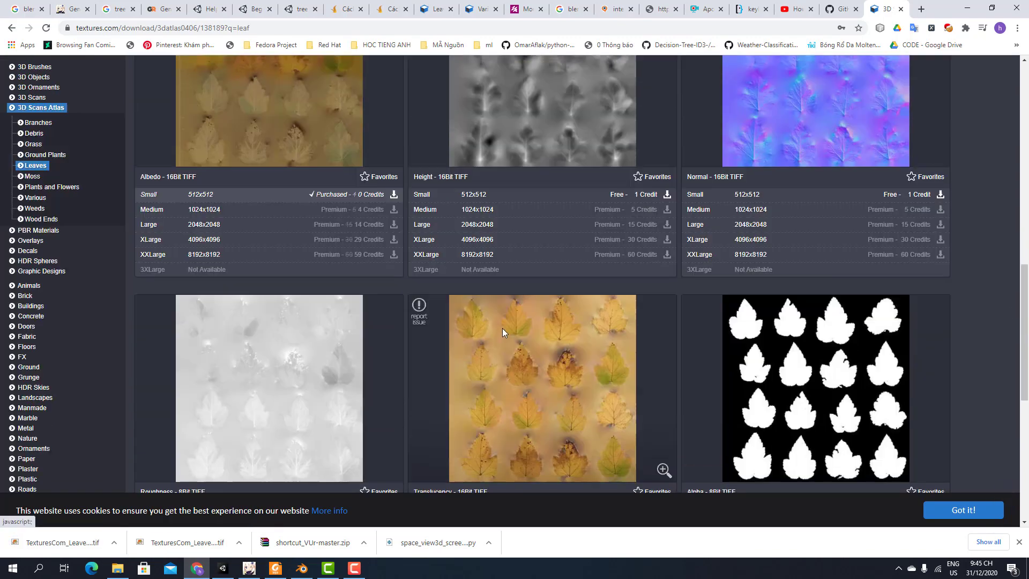
scroll(503, 328, down, 3)
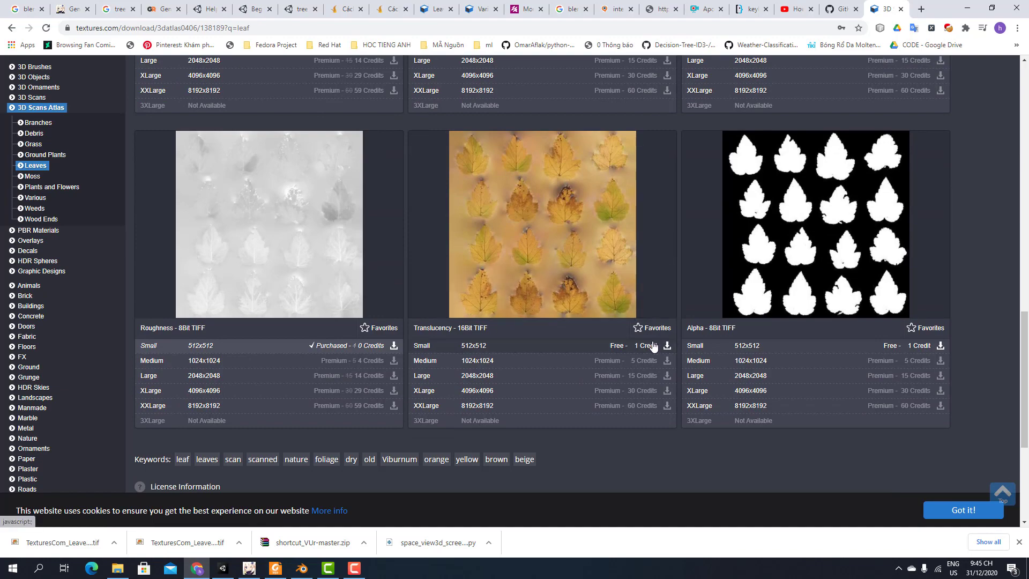
click(653, 346)
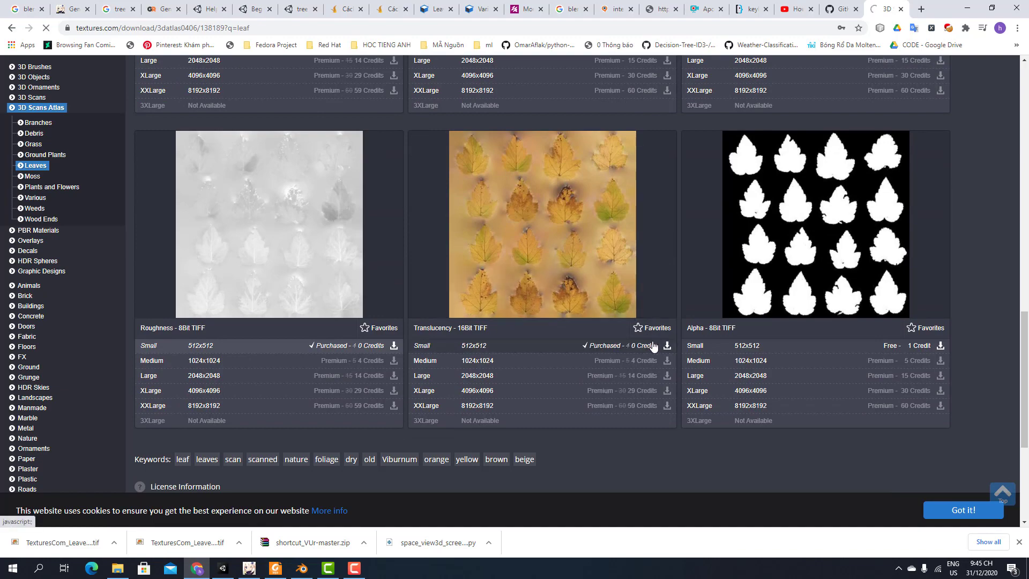
click(423, 273)
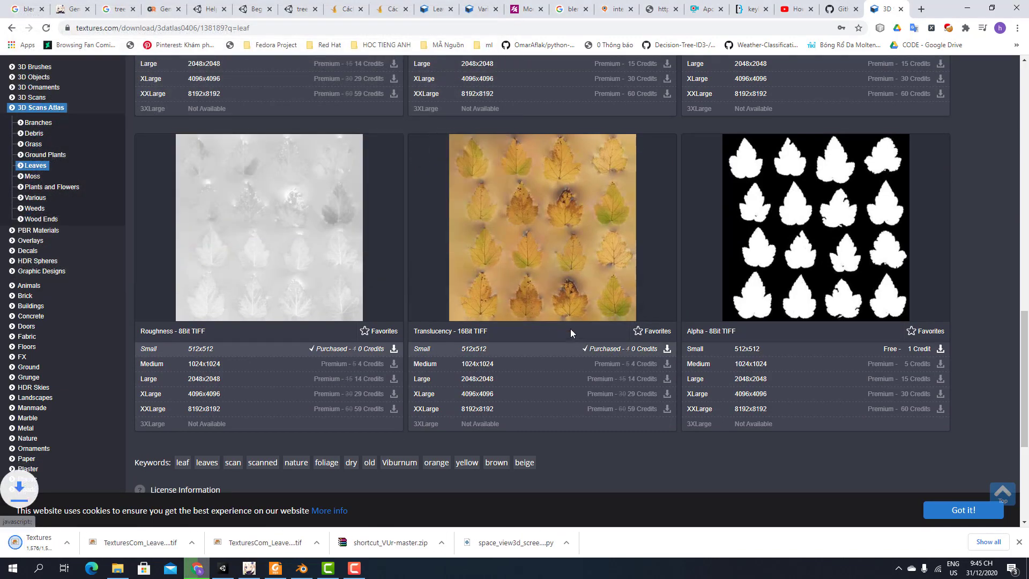
- Download the small 512x512 normal map of the viburnum leaves and save it in the Texture folder
scroll(570, 333, up, 7)
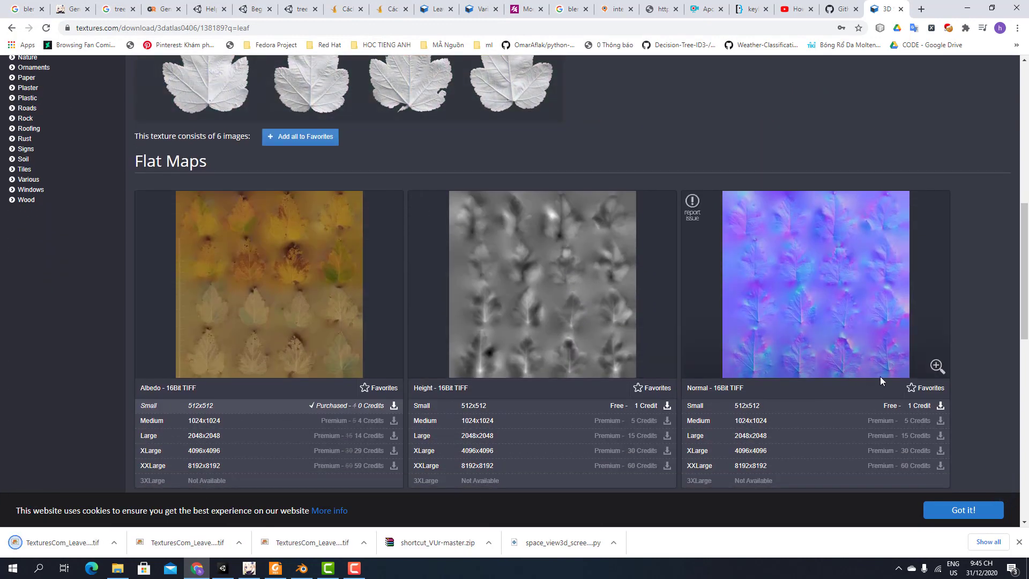
click(940, 405)
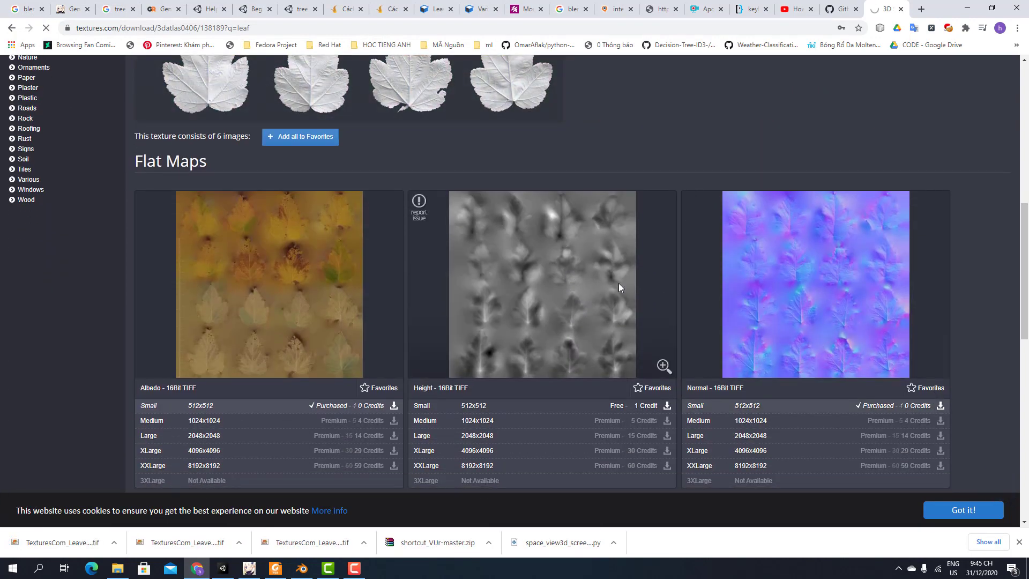
scroll(546, 291, up, 9)
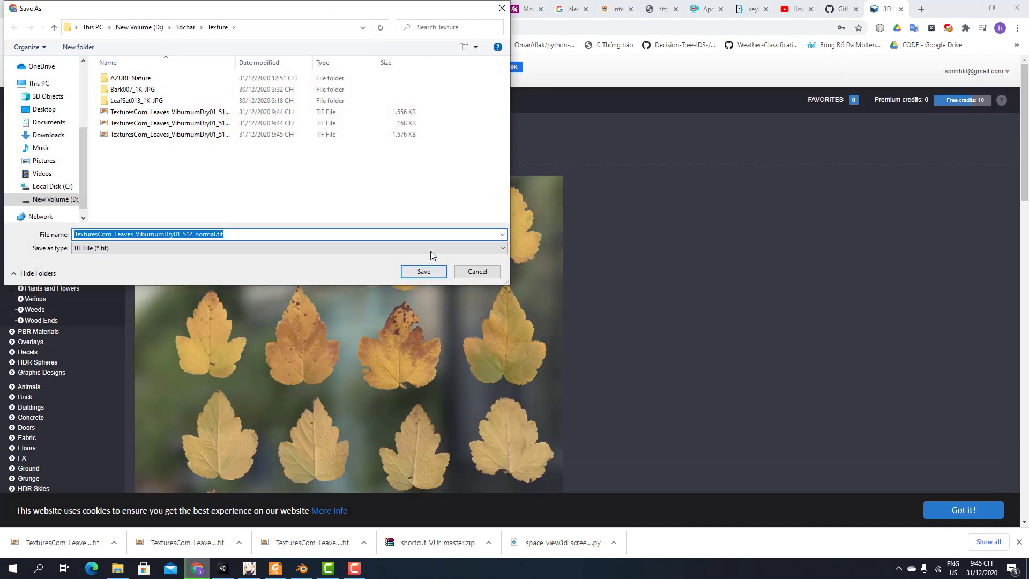
click(424, 272)
- Show one of the downloaded leaf texture files in its folder
scroll(518, 305, down, 5)
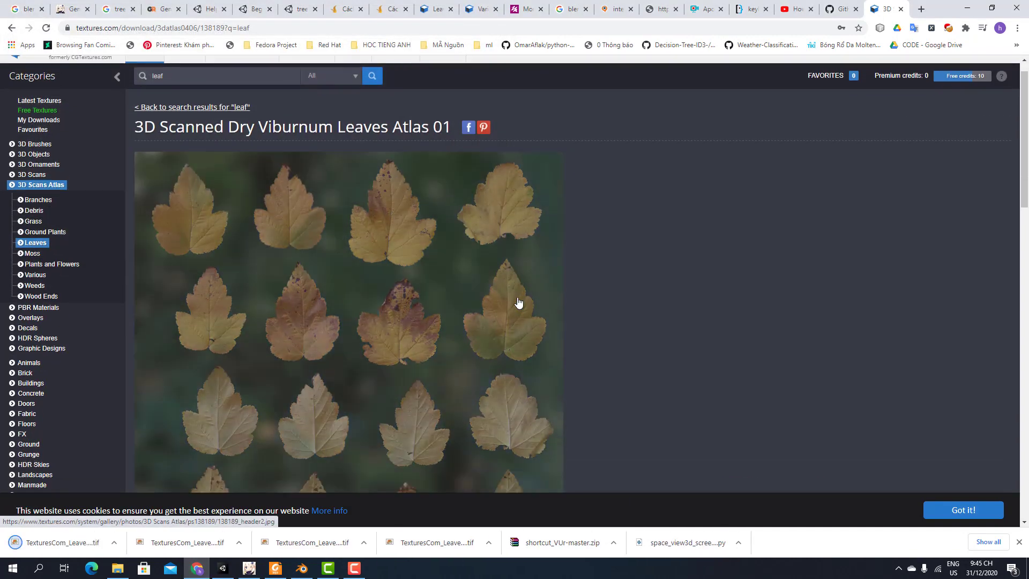
right_click(204, 543)
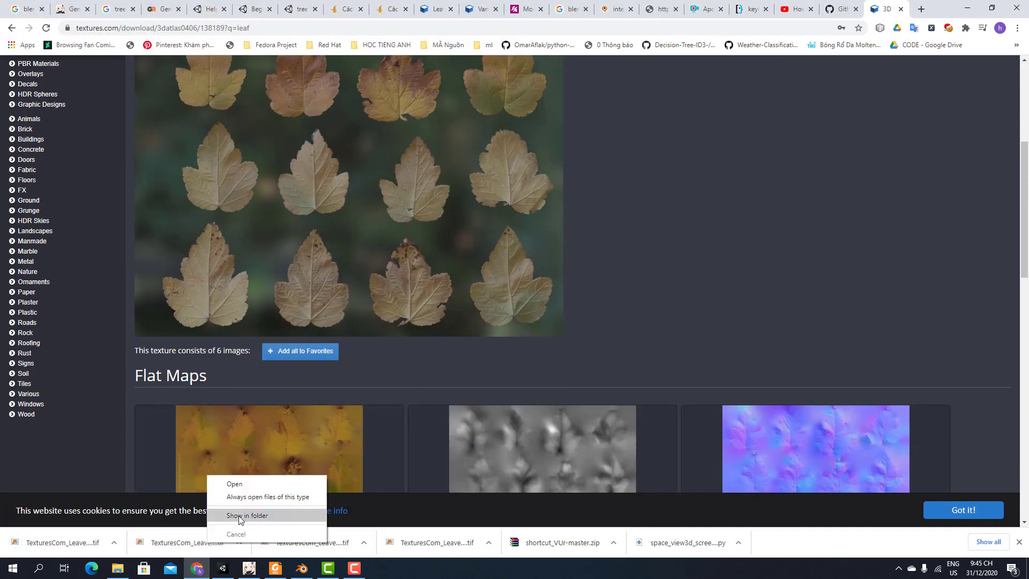
click(248, 523)
- Switch to Blender, select the tree's leaves, give them a new material and look through its surface settings
drag(360, 378, 351, 317)
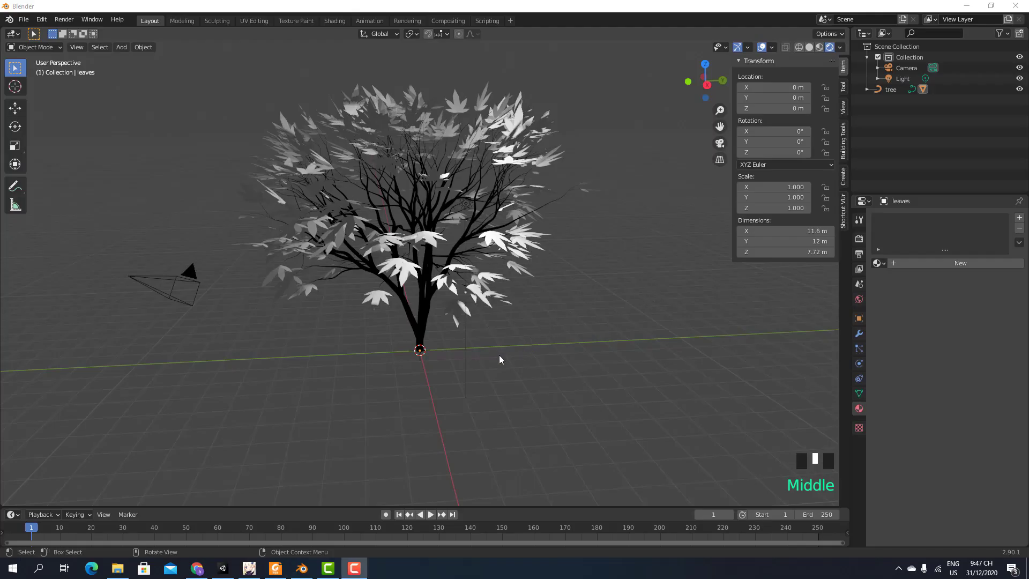
click(425, 333)
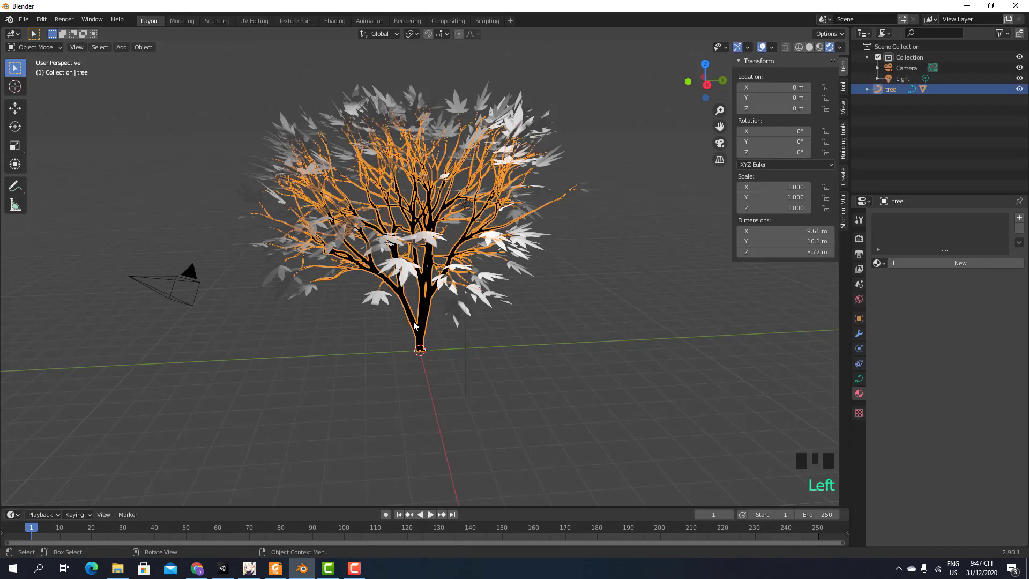
click(387, 301)
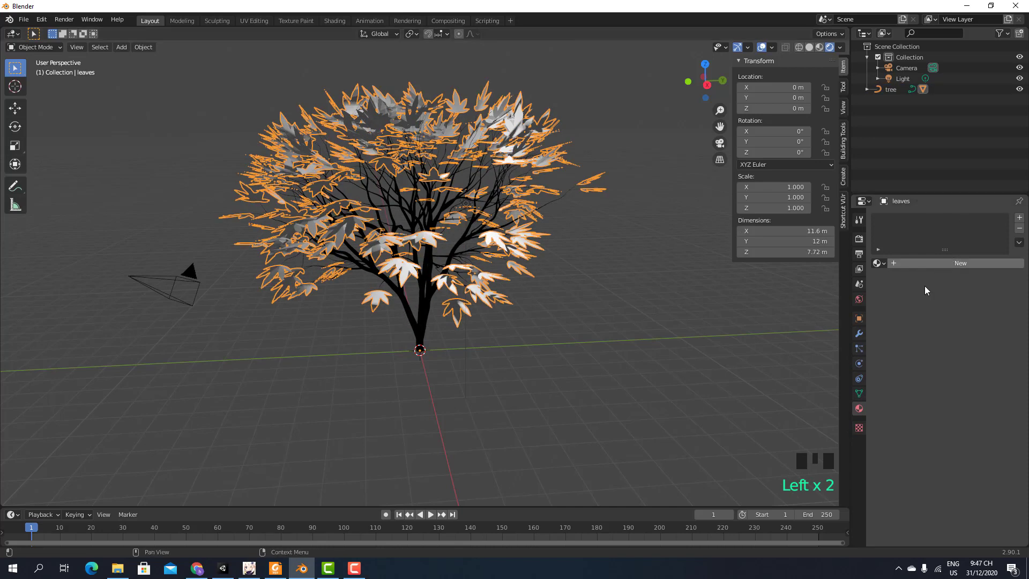
click(858, 429)
click(858, 409)
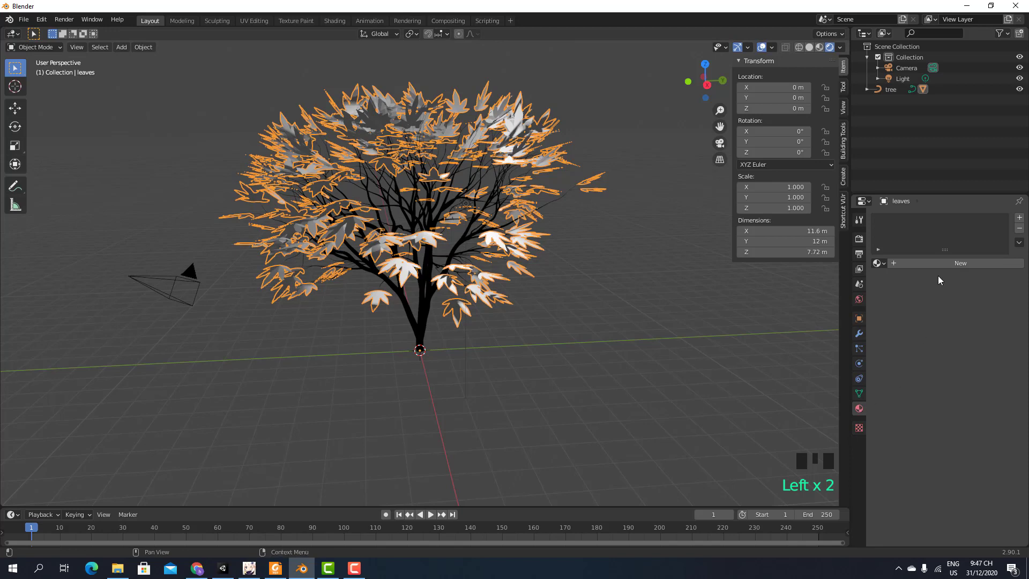
click(942, 262)
scroll(956, 321, down, 3)
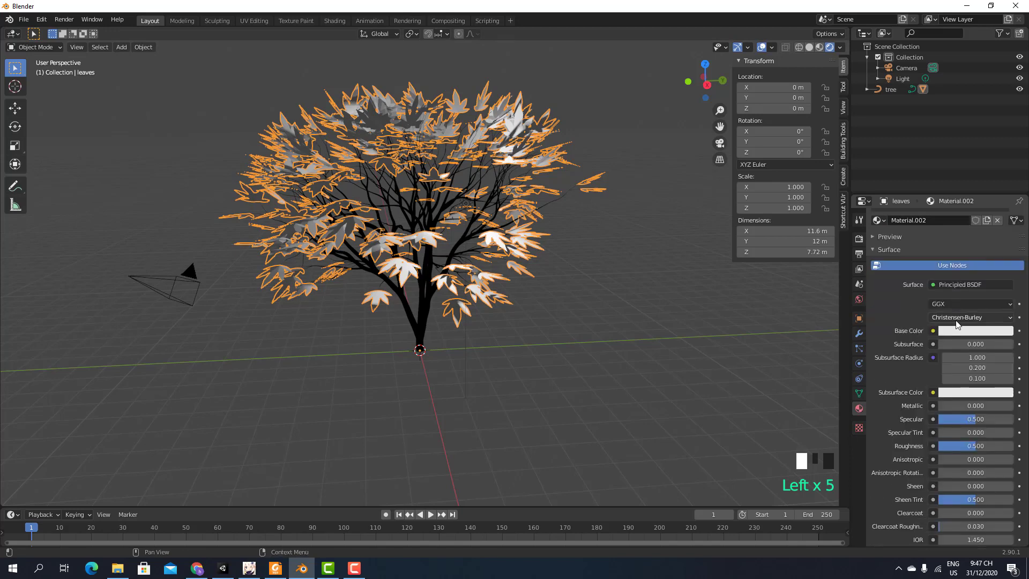
scroll(959, 323, down, 5)
scroll(960, 323, up, 5)
- Add an Image Texture node to the leaves' material in the shader editor, placed clear of the Principled BSDF node
click(333, 21)
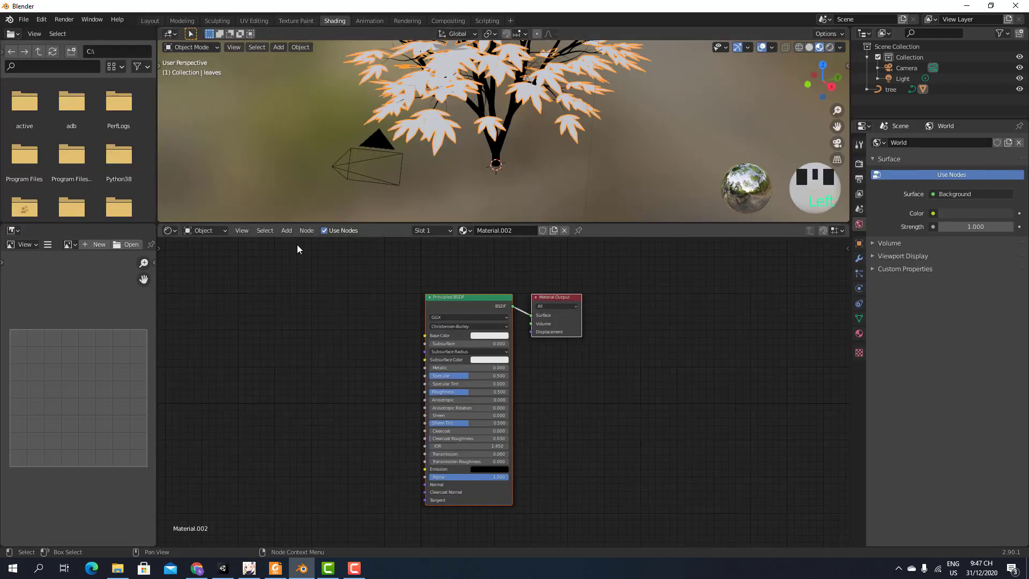
click(286, 230)
mouse_move(313, 261)
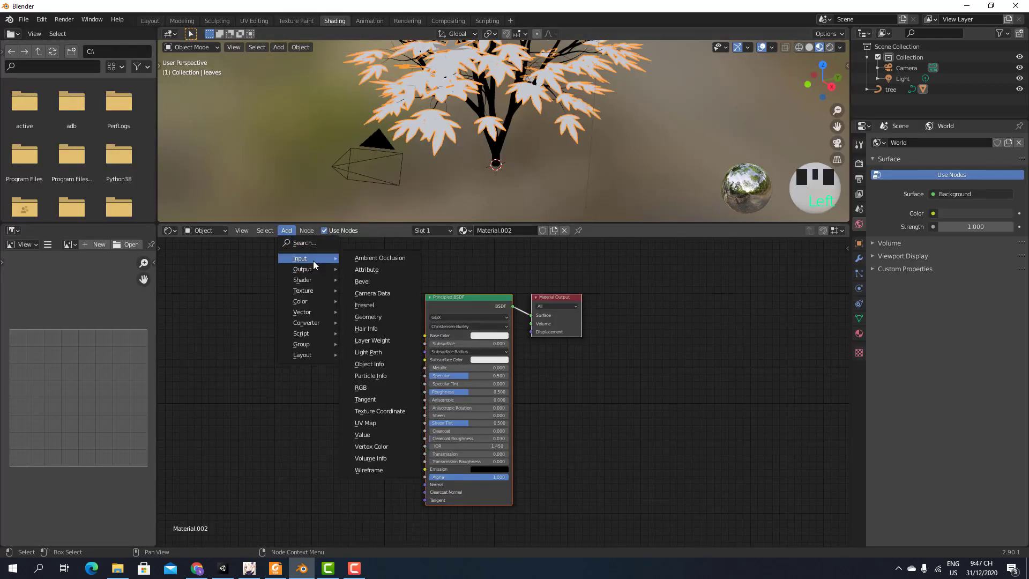
mouse_move(314, 289)
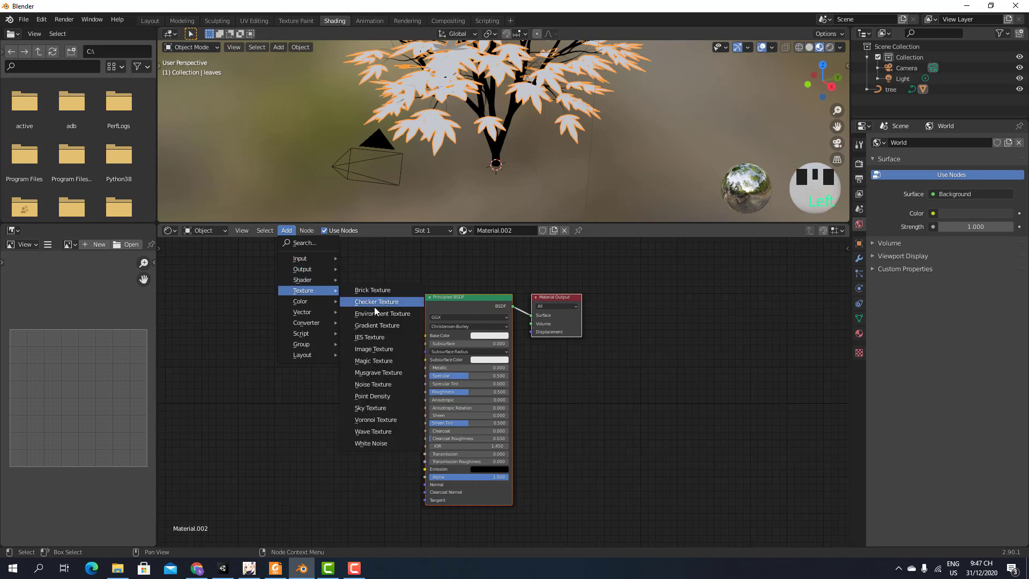
click(380, 349)
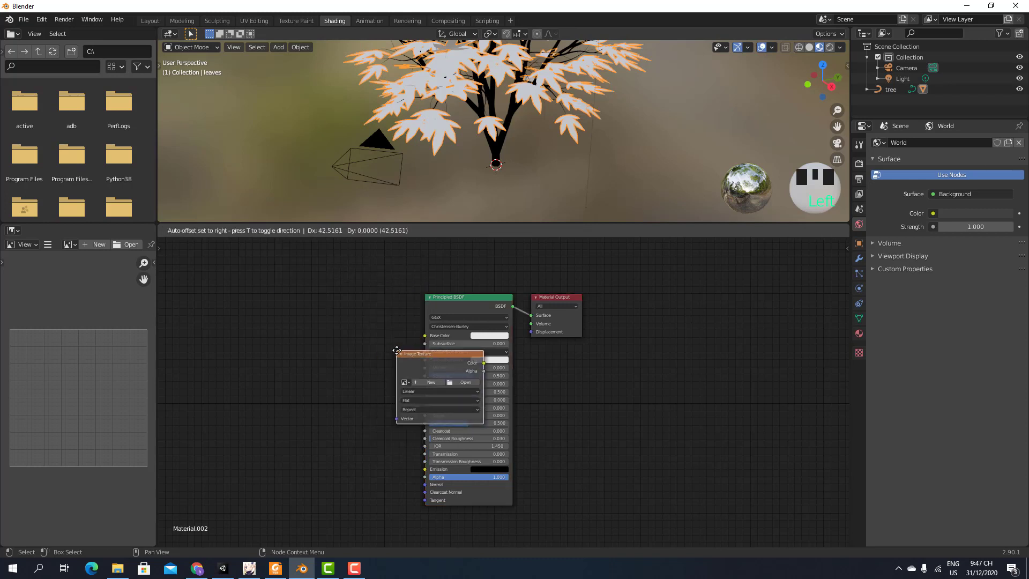
click(231, 318)
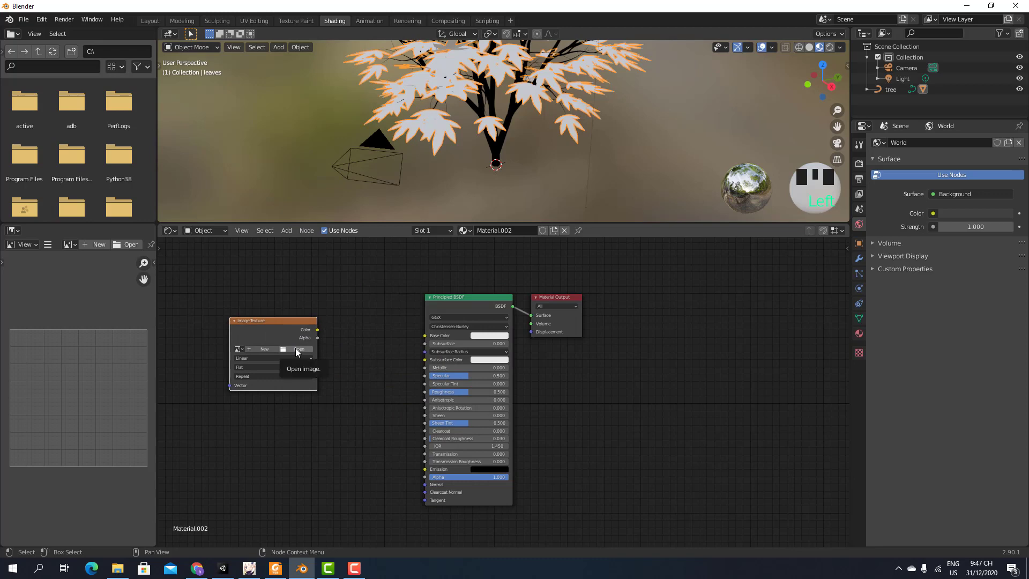
- Load TexturesCom_Leaves_ViburnumDry01_512_translucency.tif from D:\3dchar\Texture into the Image Texture node
scroll(295, 348, up, 2)
middle_drag(294, 319, 423, 320)
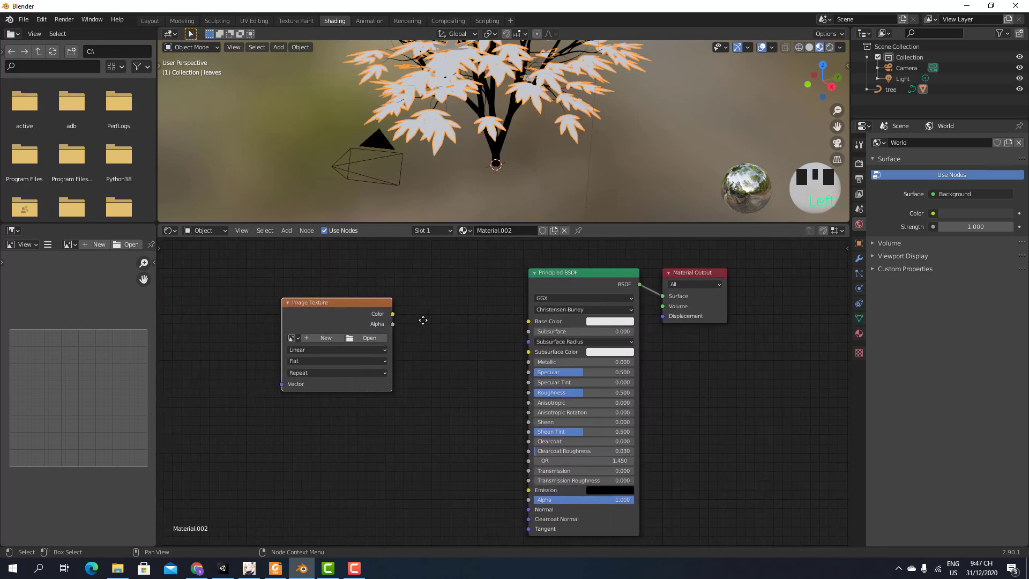
click(359, 336)
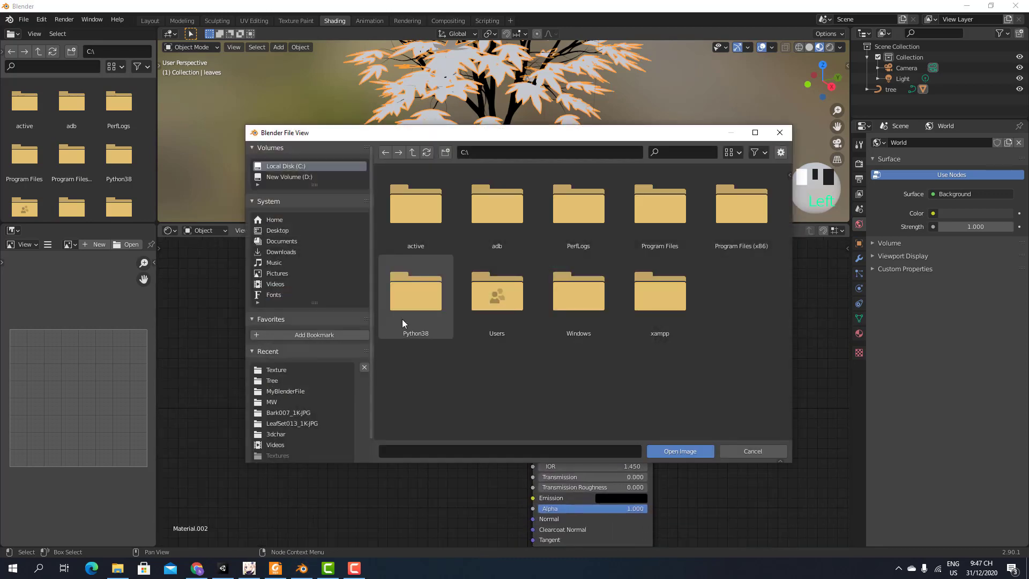
click(295, 176)
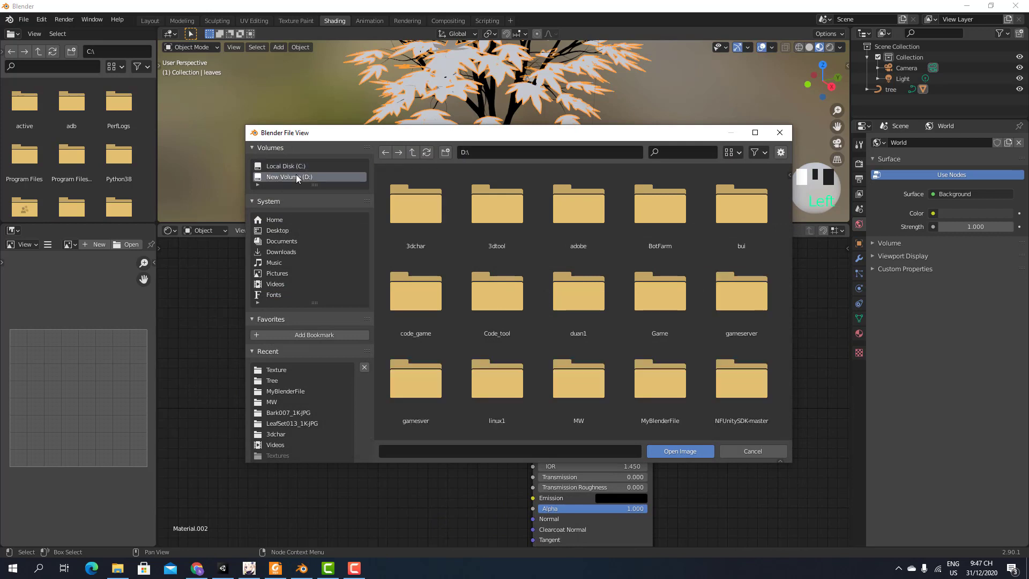
double_click(437, 209)
double_click(423, 213)
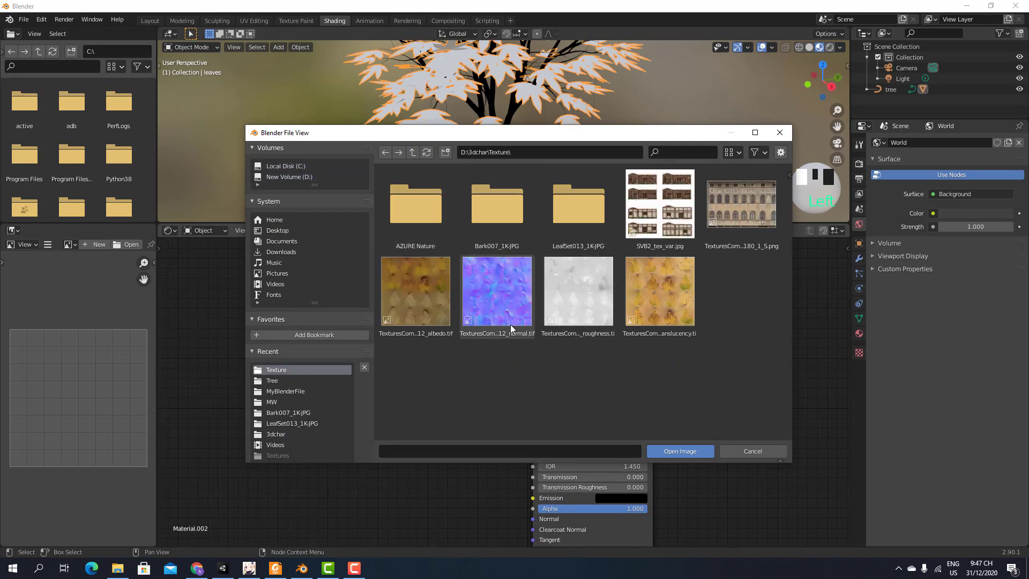
click(666, 297)
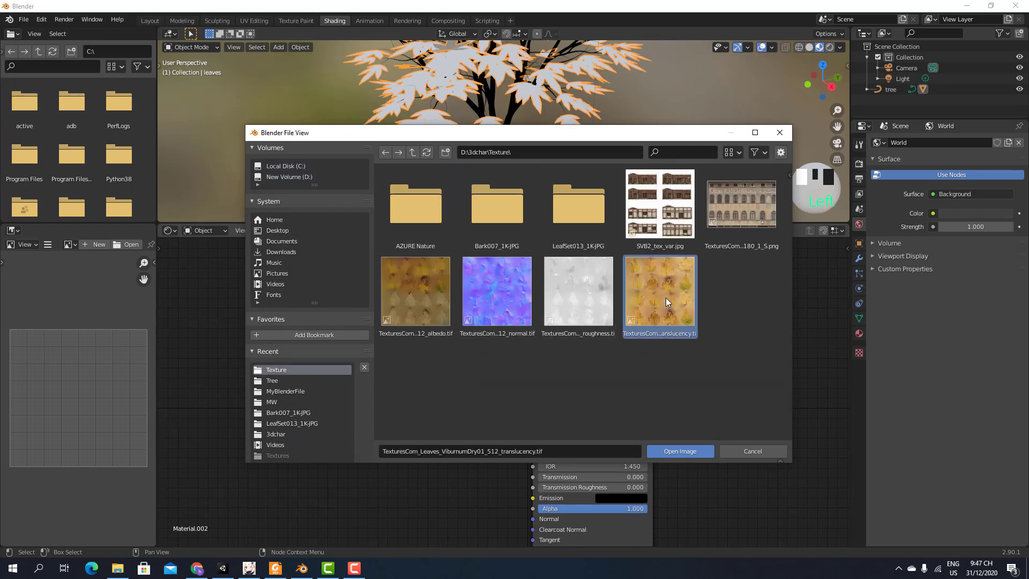
click(680, 452)
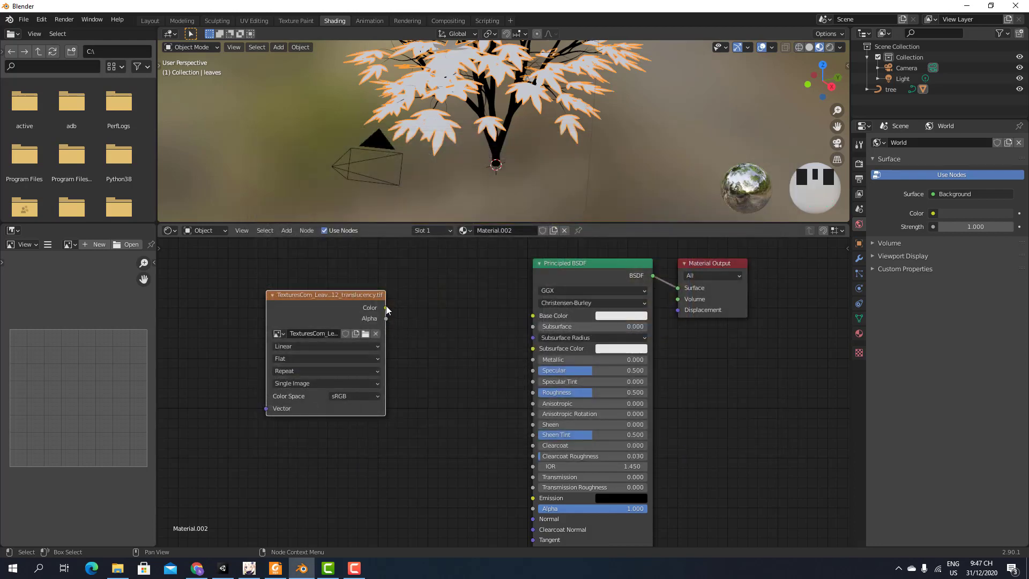
- Connect the image texture's Color output to the Base Color of the Principled BSDF and check the leaves on the tree
drag(386, 307, 532, 315)
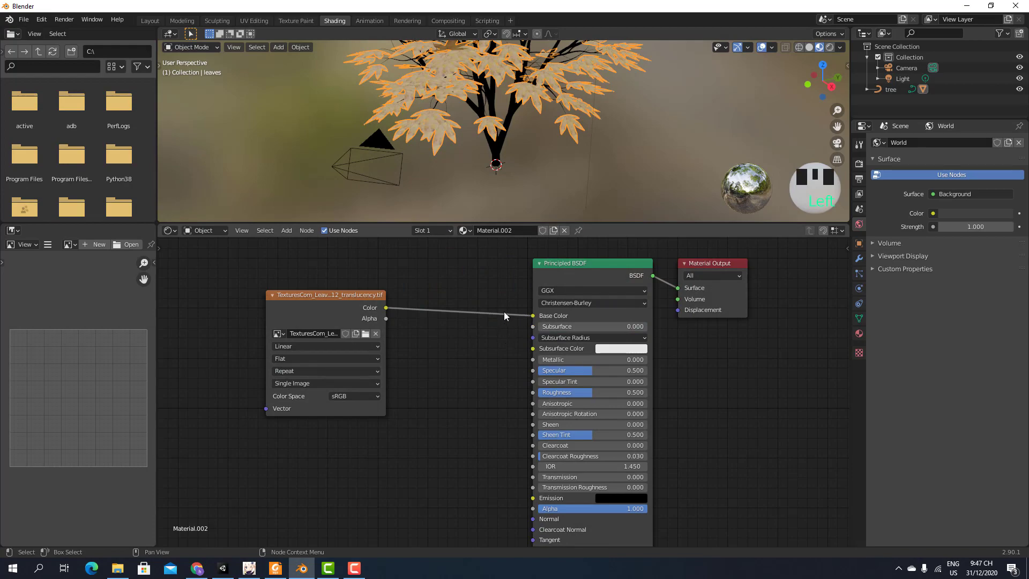
scroll(518, 102, up, 5)
middle_drag(518, 103, 495, 118)
scroll(495, 121, down, 3)
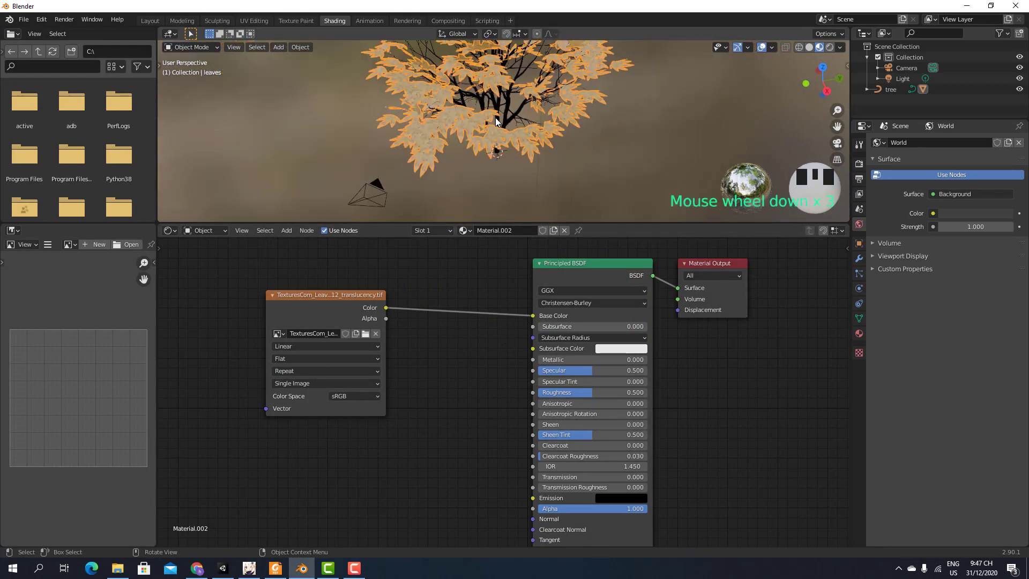
- In UV Editing, move the leaf UV's topmost vertex to the upper end of the third leaf in the image's top row
click(256, 21)
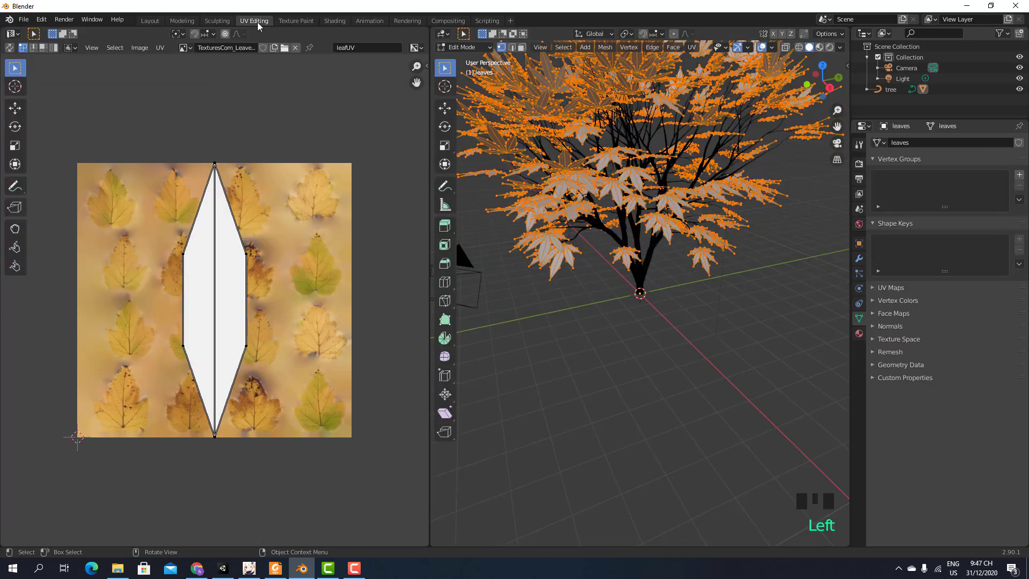
drag(214, 163, 216, 172)
click(217, 178)
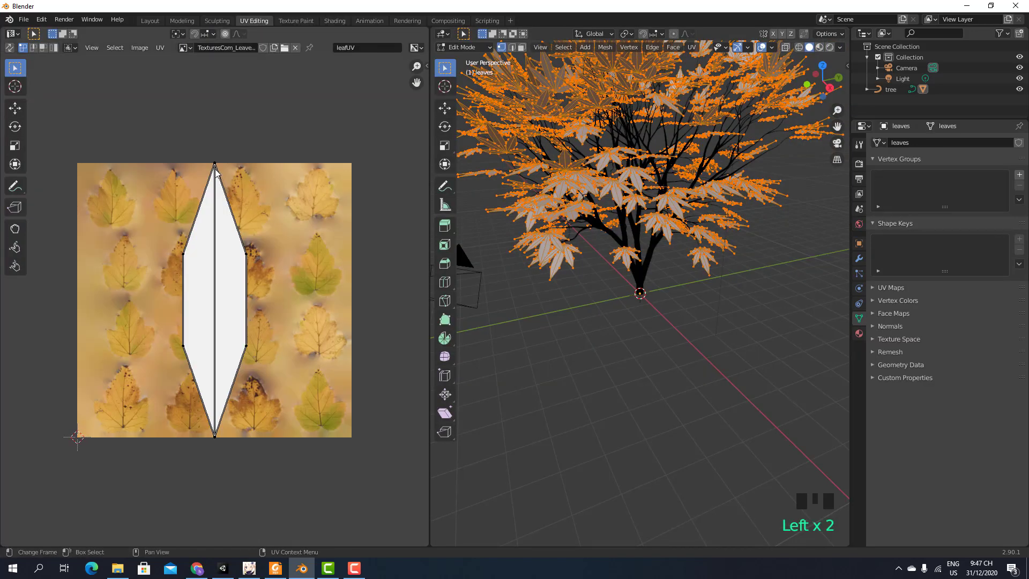
mouse_move(214, 163)
mouse_down()
mouse_move(215, 177)
mouse_move(205, 165)
mouse_up()
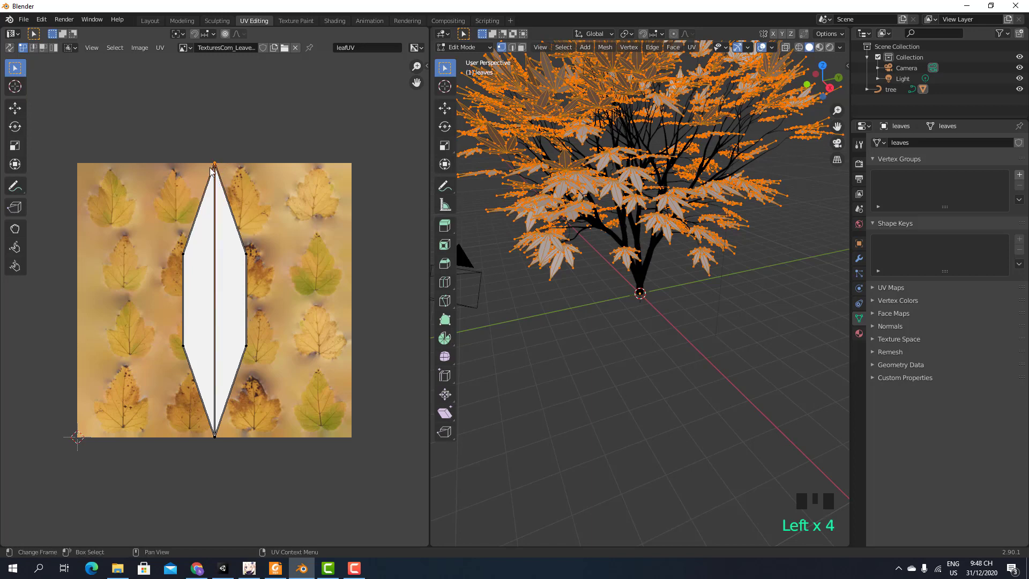
key(g)
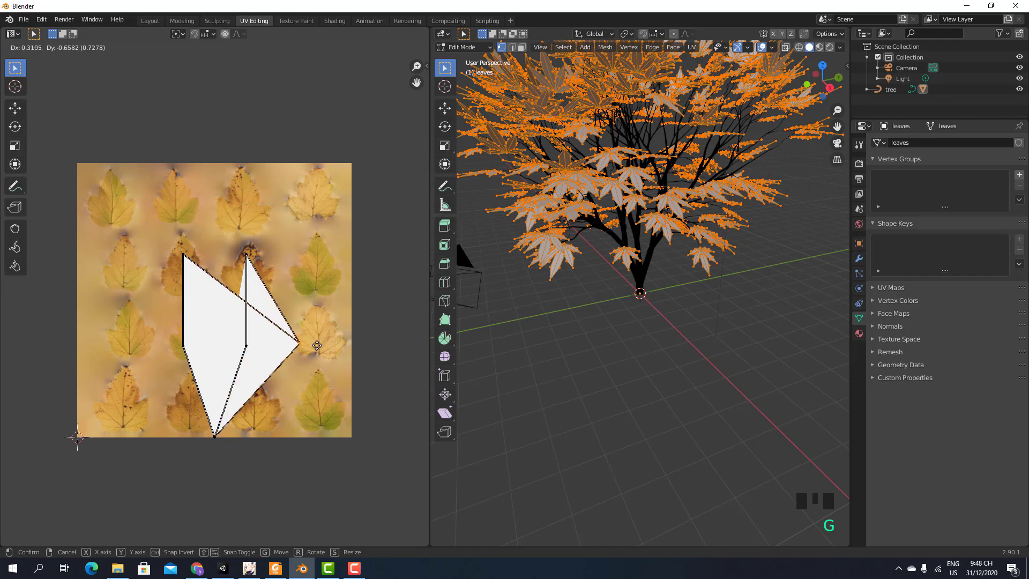
click(259, 173)
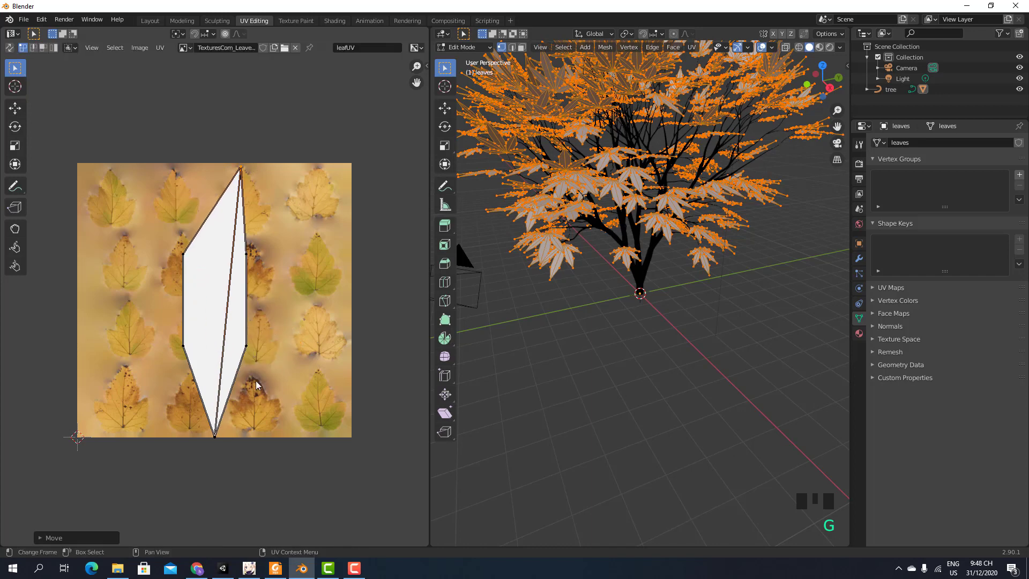
- Move the two upper side vertices of the leaf UV onto the upper edges of that same leaf image
drag(259, 253, 166, 266)
key(g)
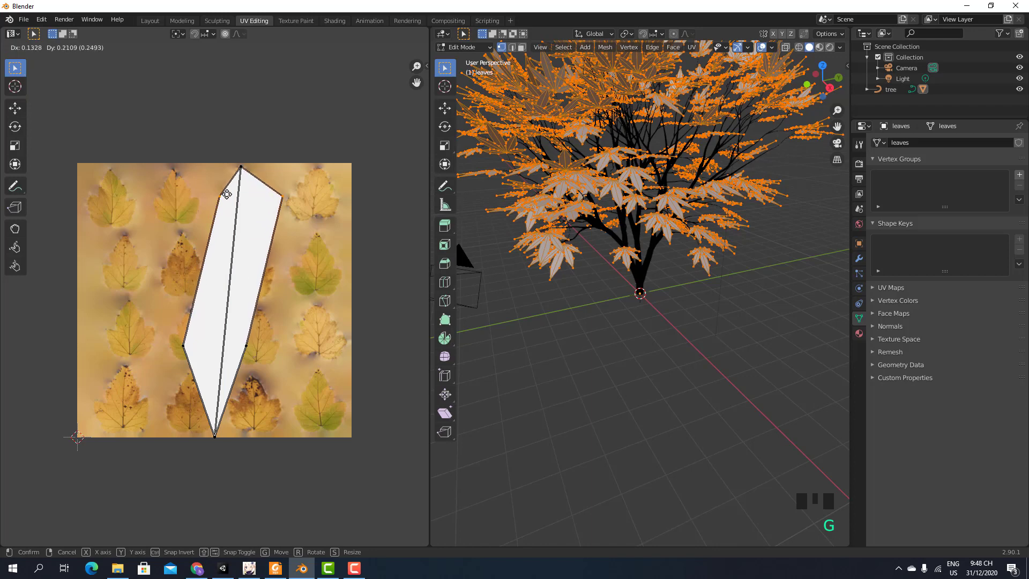
click(275, 204)
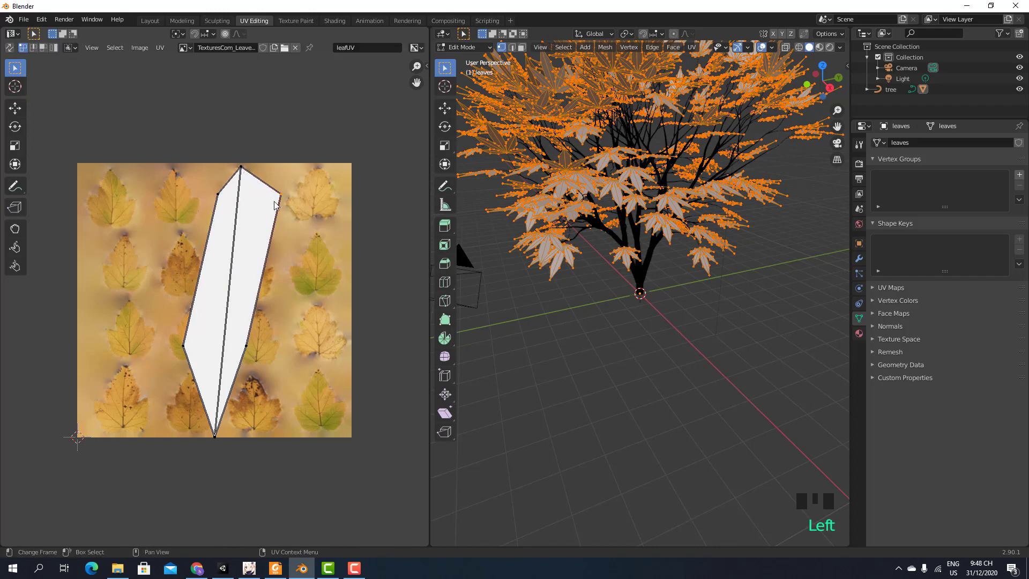
key(g)
click(252, 266)
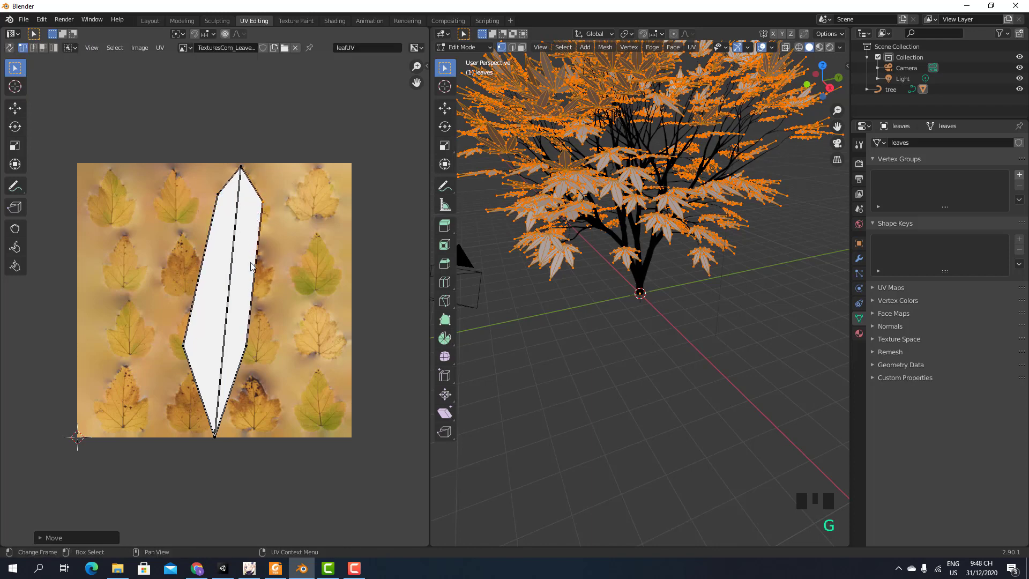
- Move the two lower side vertices and the bottom vertex of the leaf UV up around the third top-row leaf
drag(163, 345, 259, 349)
key(g)
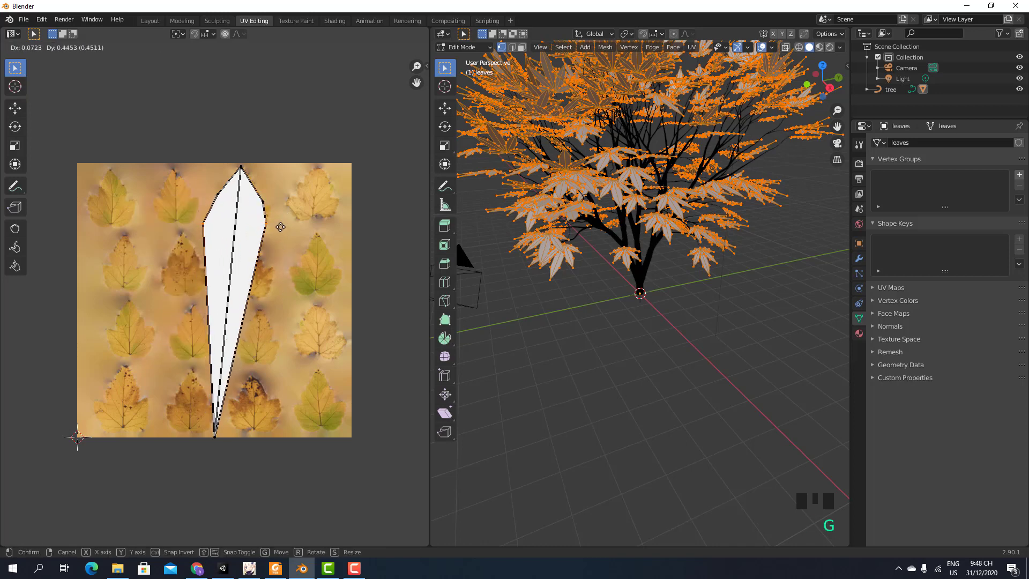
click(264, 271)
drag(193, 428, 234, 443)
key(g)
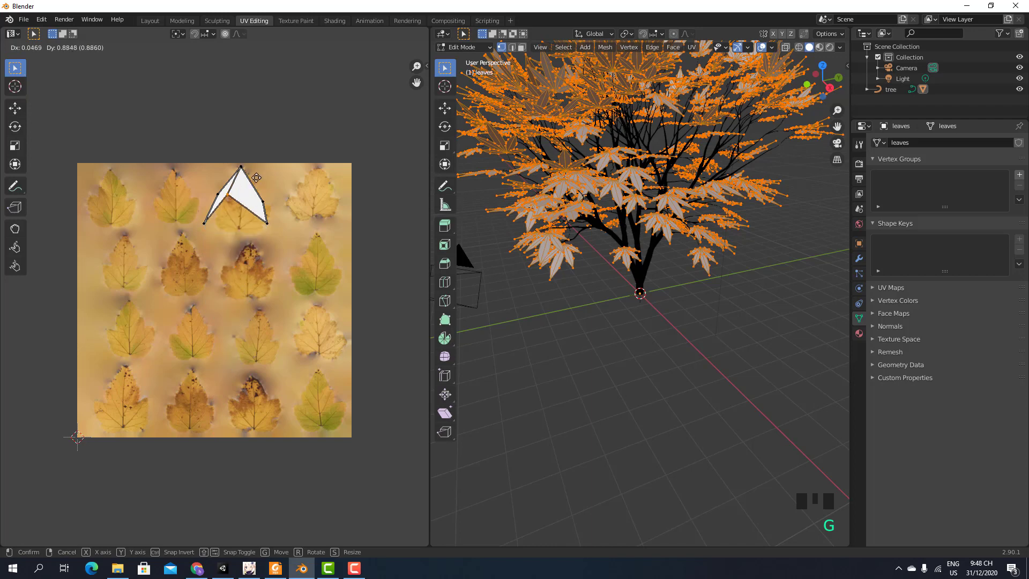
click(263, 229)
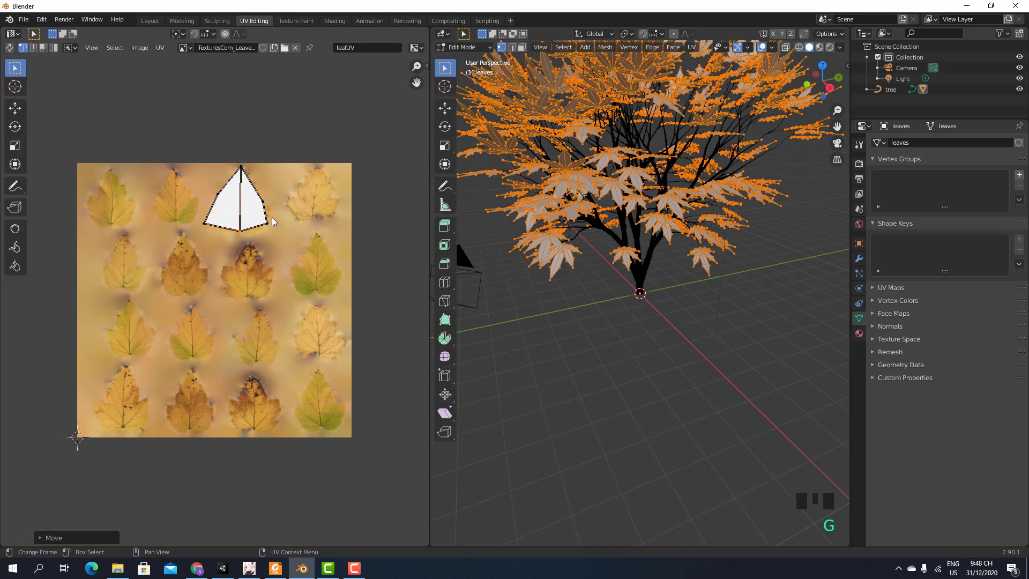
- Fine-tune the two right-hand vertices of the leaf UV to follow the leaf image's right edge
click(263, 202)
key(g)
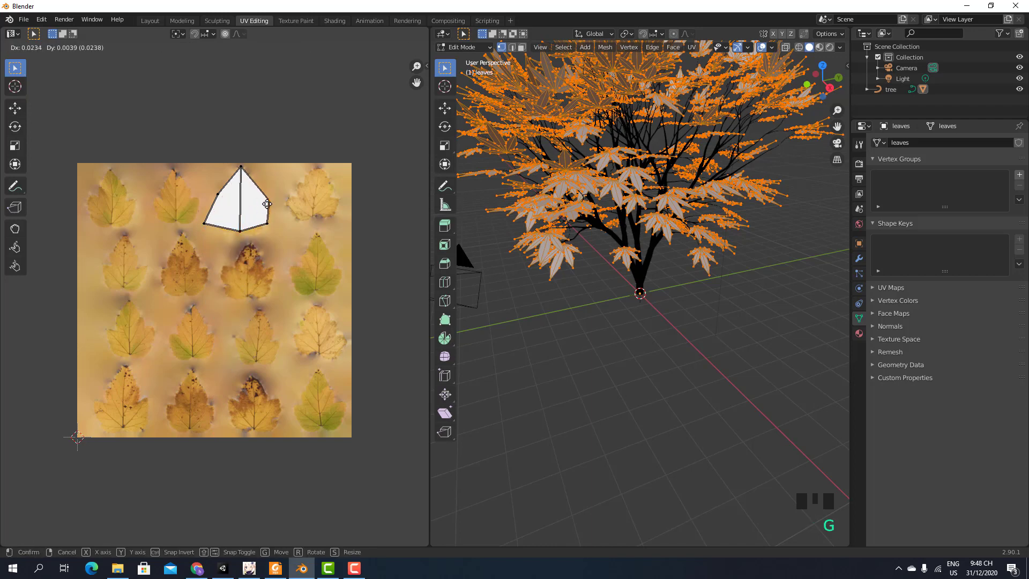
click(267, 202)
click(268, 223)
key(g)
click(261, 231)
- Adjust the bottom and lower-left vertices of the leaf UV to fit the leaf image's outline, leaving nothing selected
click(236, 229)
key(g)
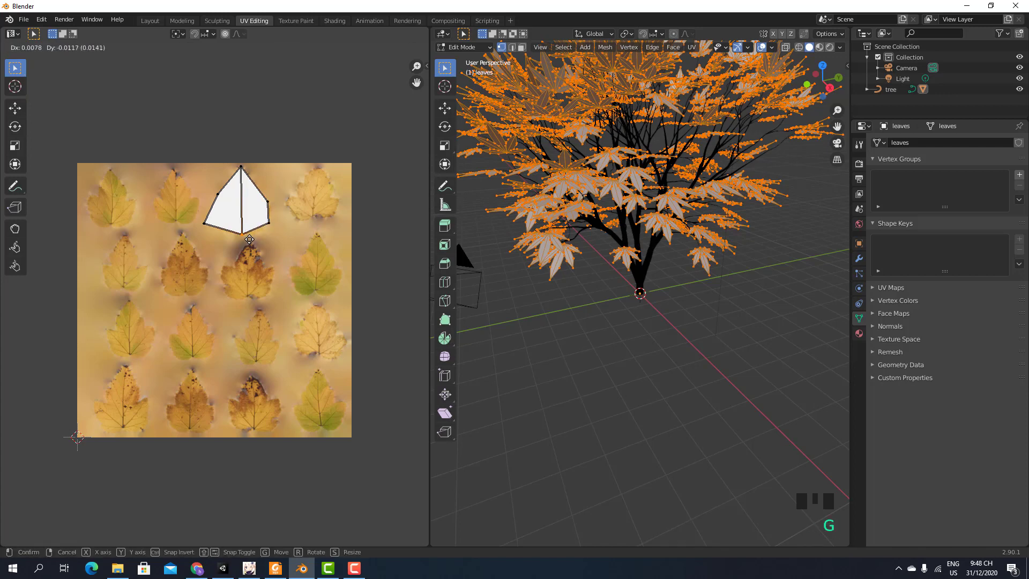
click(250, 242)
click(205, 224)
key(g)
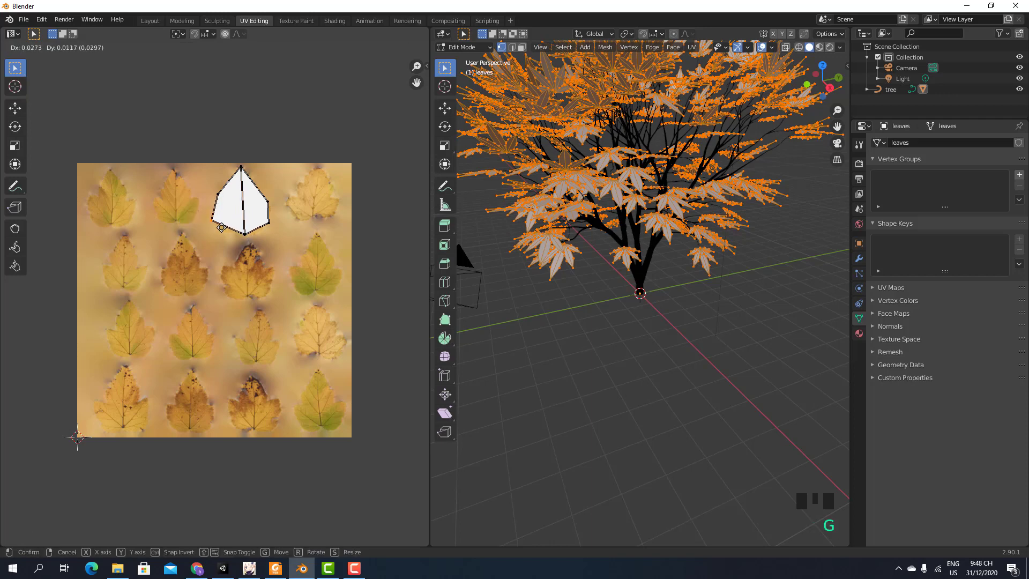
click(224, 228)
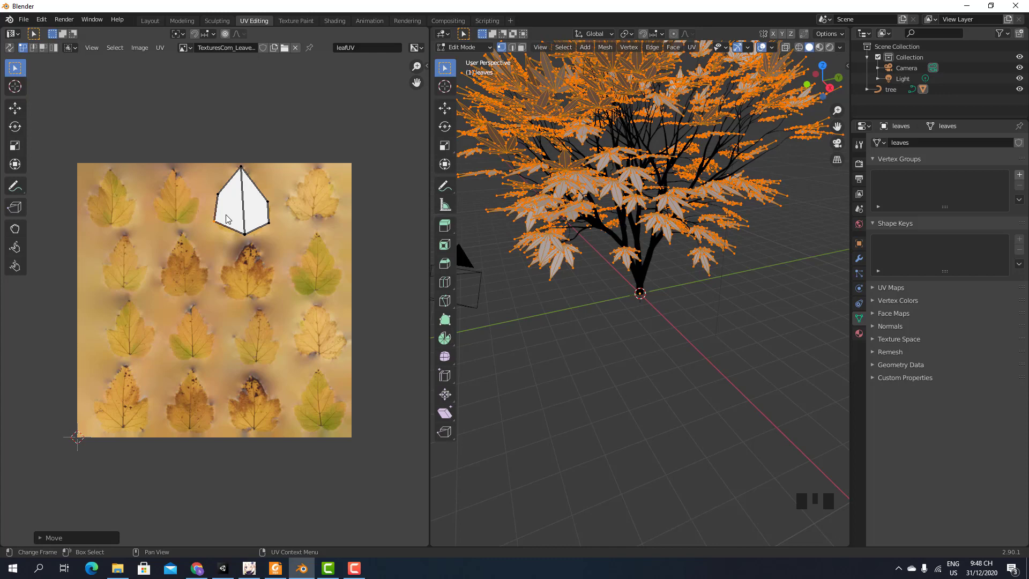
click(287, 228)
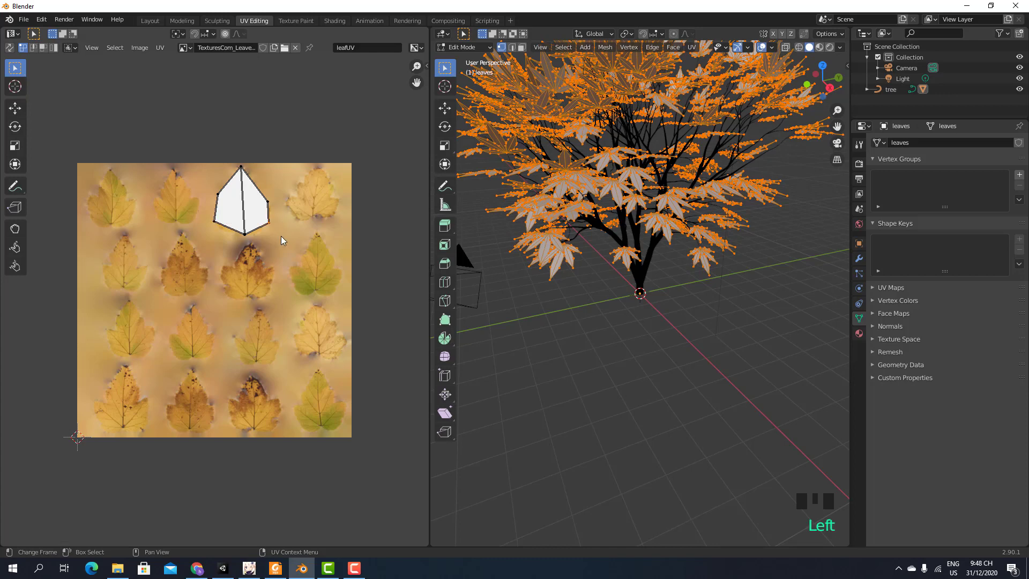
click(341, 119)
- Return to Shading and inspect the remapped texture on the tree's leaves up close and from farther away
click(335, 20)
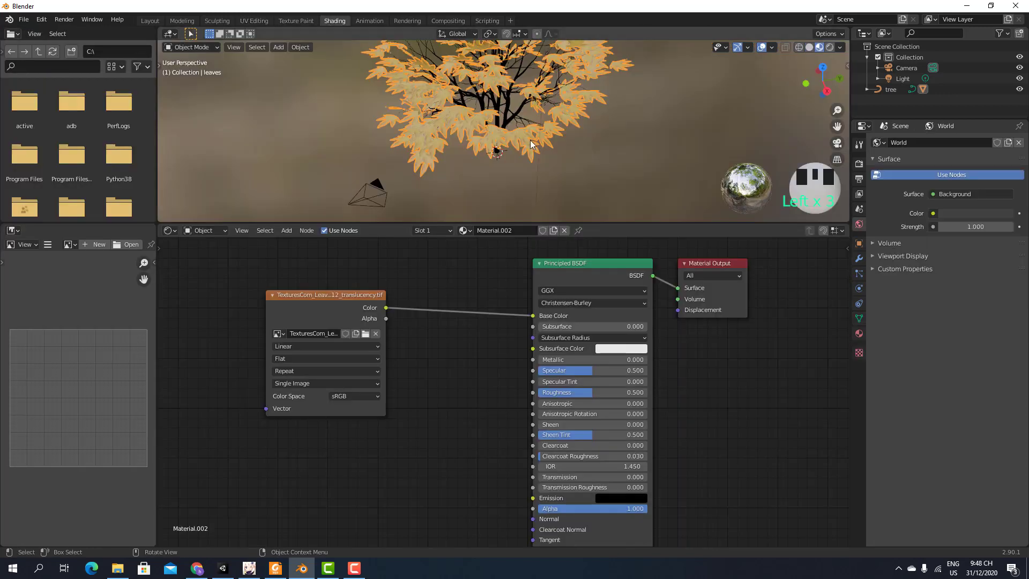
scroll(535, 138, up, 2)
scroll(535, 137, up, 6)
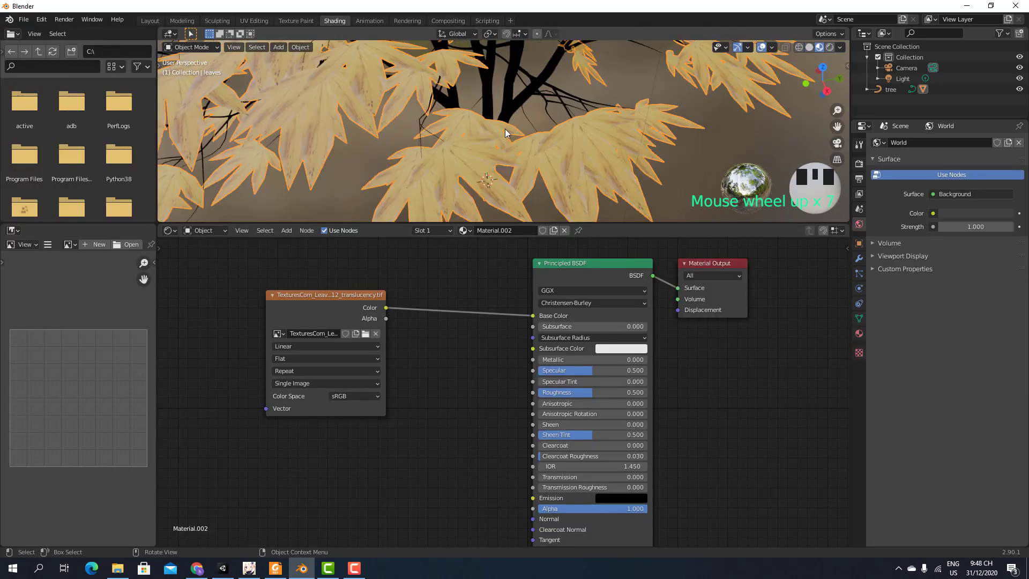
middle_drag(504, 130, 522, 138)
scroll(510, 137, down, 4)
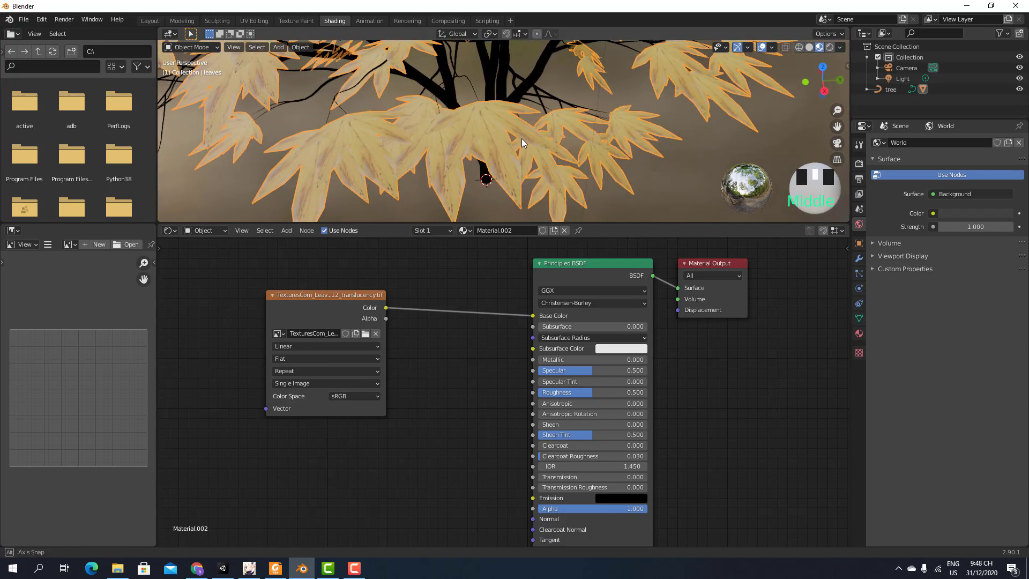
scroll(489, 134, down, 4)
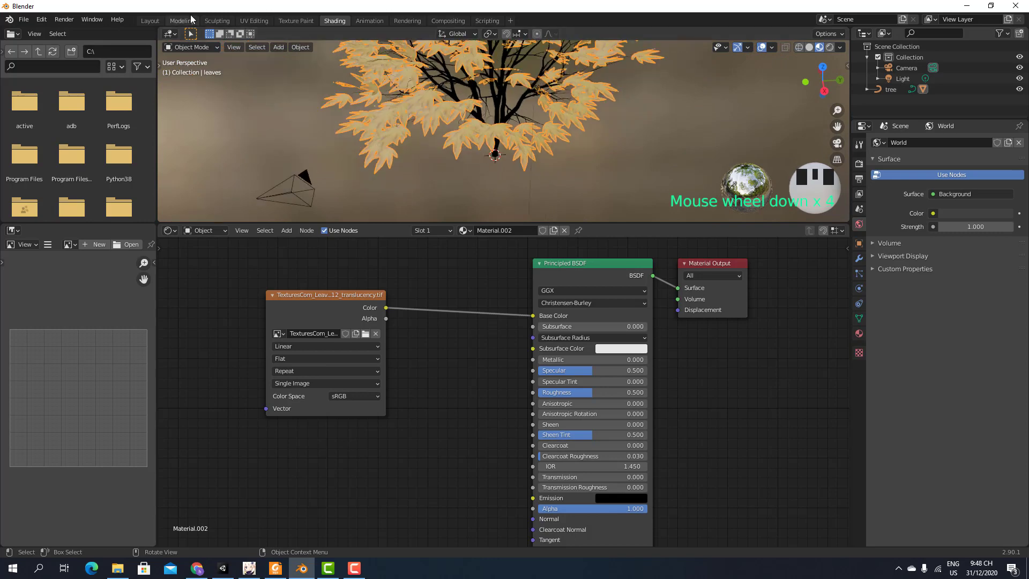
- Switch to UV Editing and check the leaf UV's placement on the leaf image and the leaf mesh up close
click(253, 20)
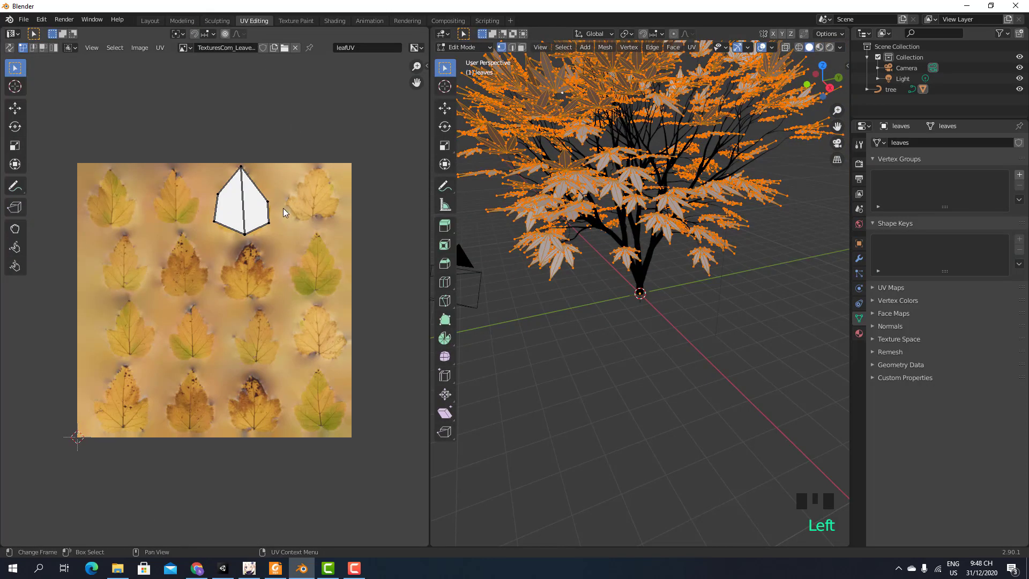
click(244, 220)
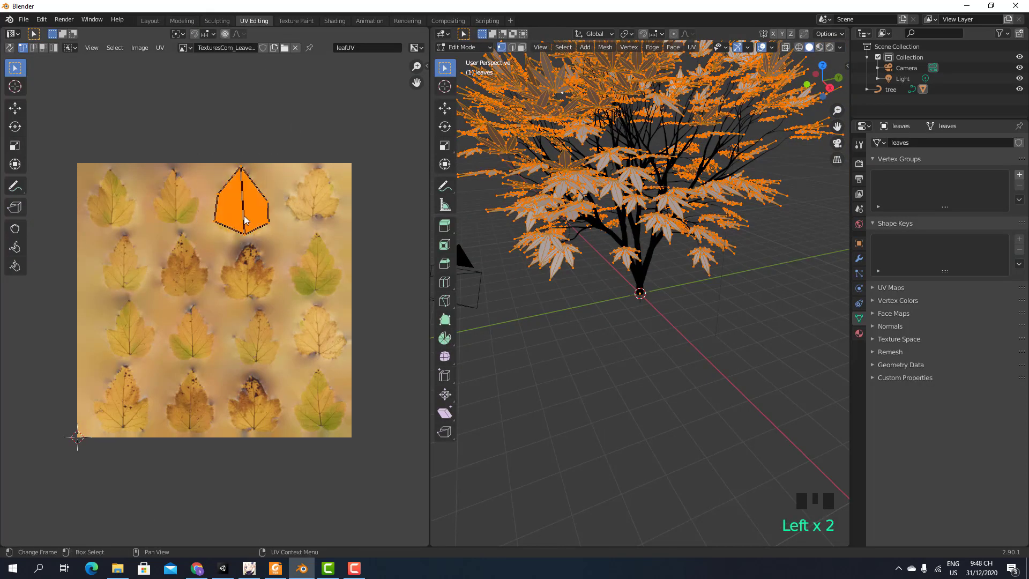
click(313, 193)
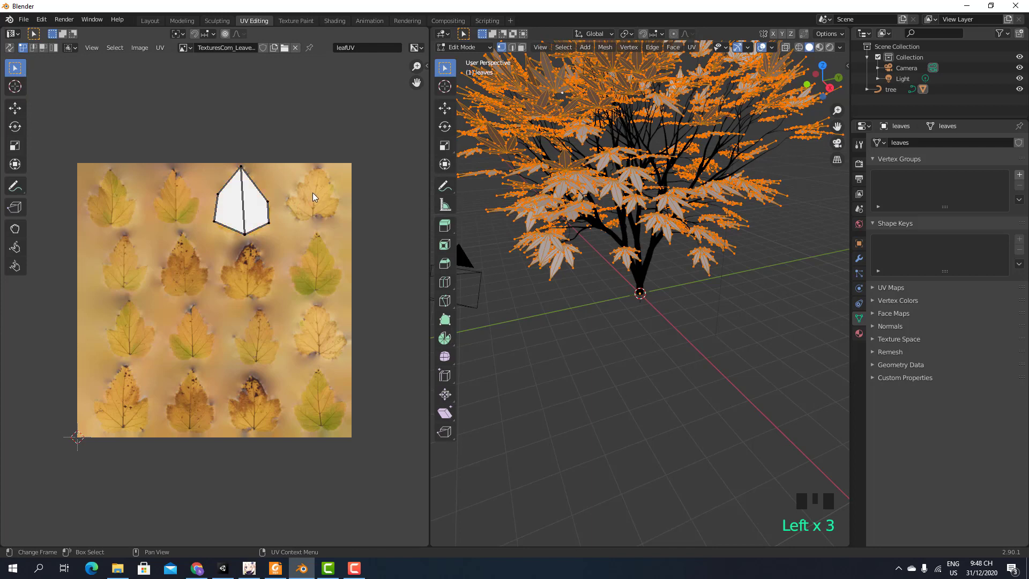
scroll(668, 175, up, 4)
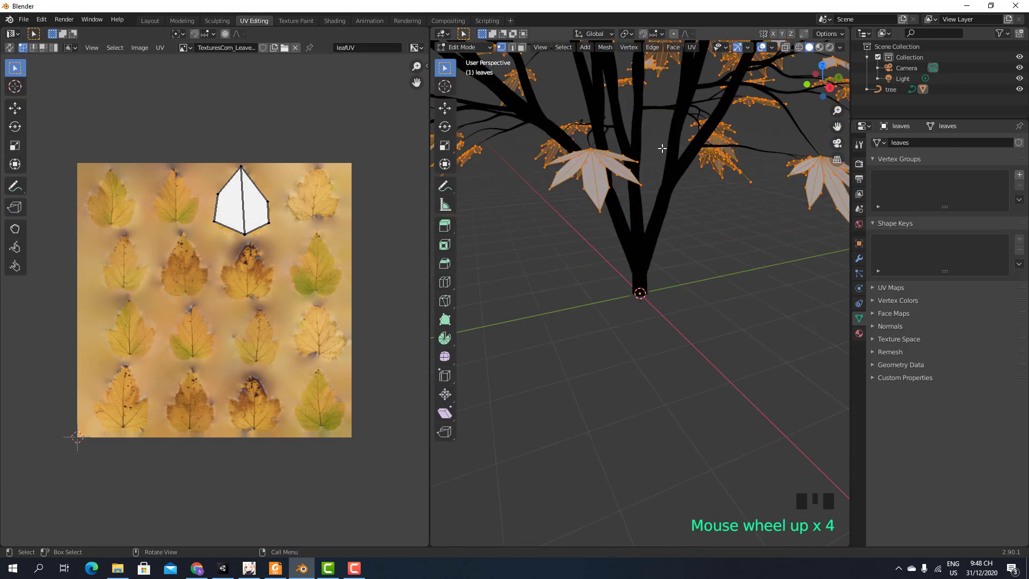
middle_drag(664, 177, 661, 188)
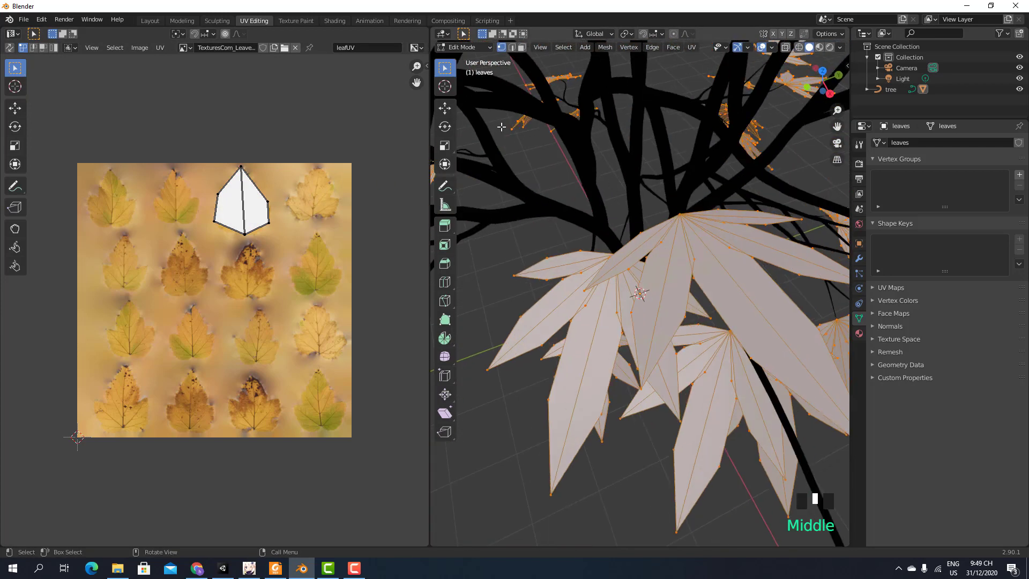
- Return to Shading and inspect the textured leaves near the tree's base from close up and farther away
click(333, 21)
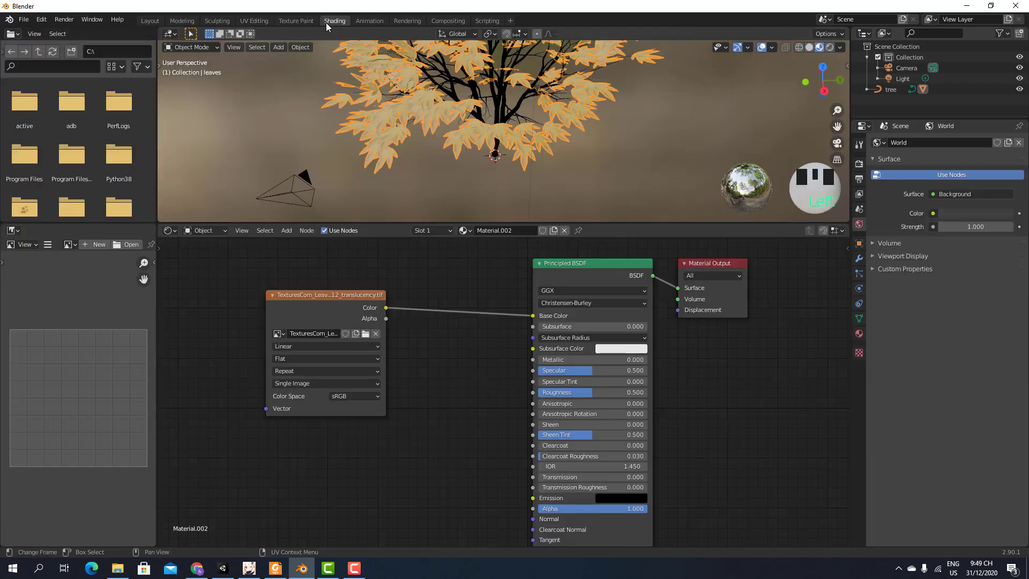
scroll(528, 161, up, 3)
middle_drag(528, 161, 523, 138)
scroll(523, 138, down, 3)
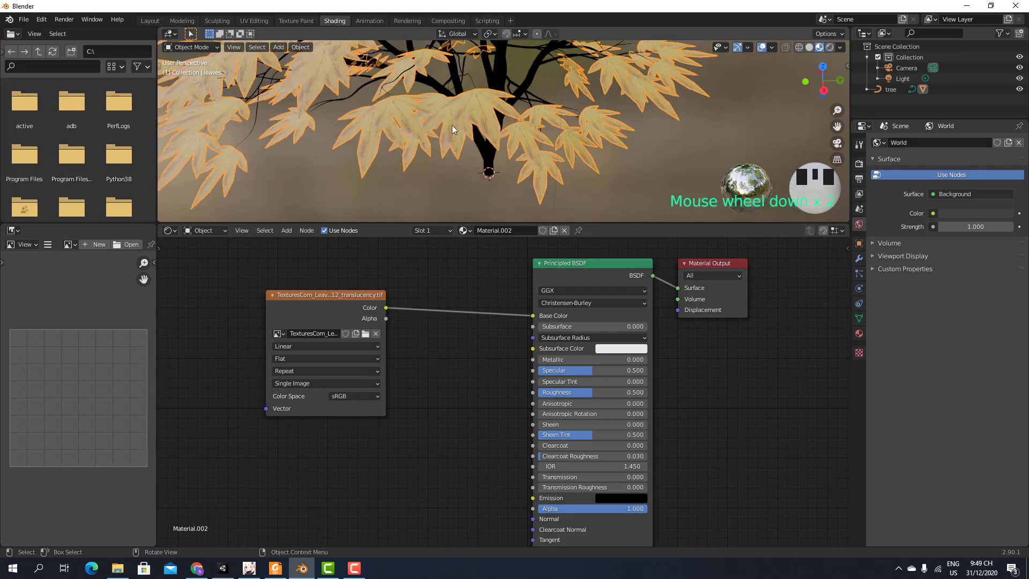
mouse_move(452, 125)
middle_down()
mouse_move(490, 138)
mouse_move(502, 130)
mouse_move(466, 129)
middle_up()
scroll(491, 136, down, 3)
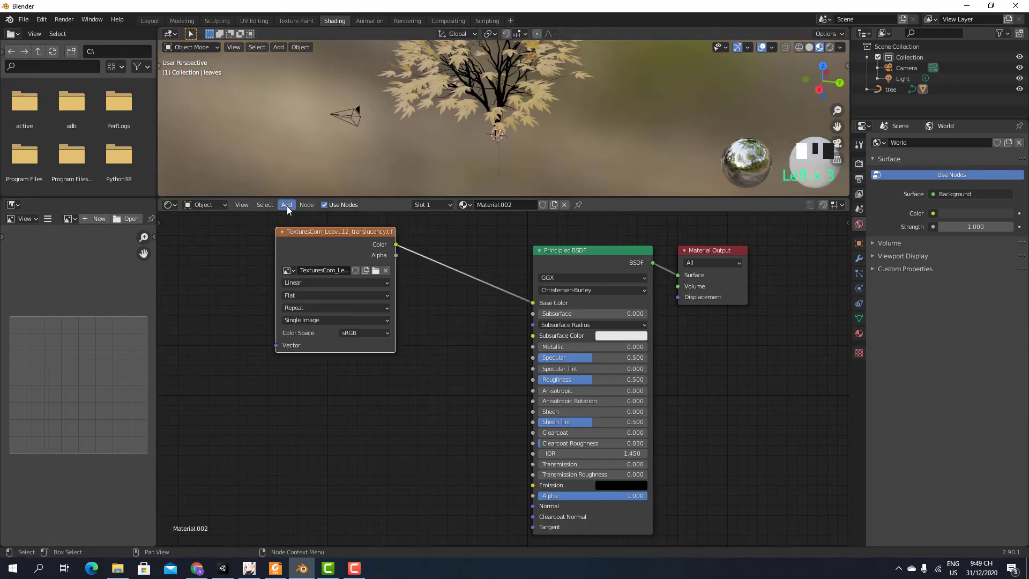
- Add an Image Texture node to the leaf material below the translucency texture node
click(286, 205)
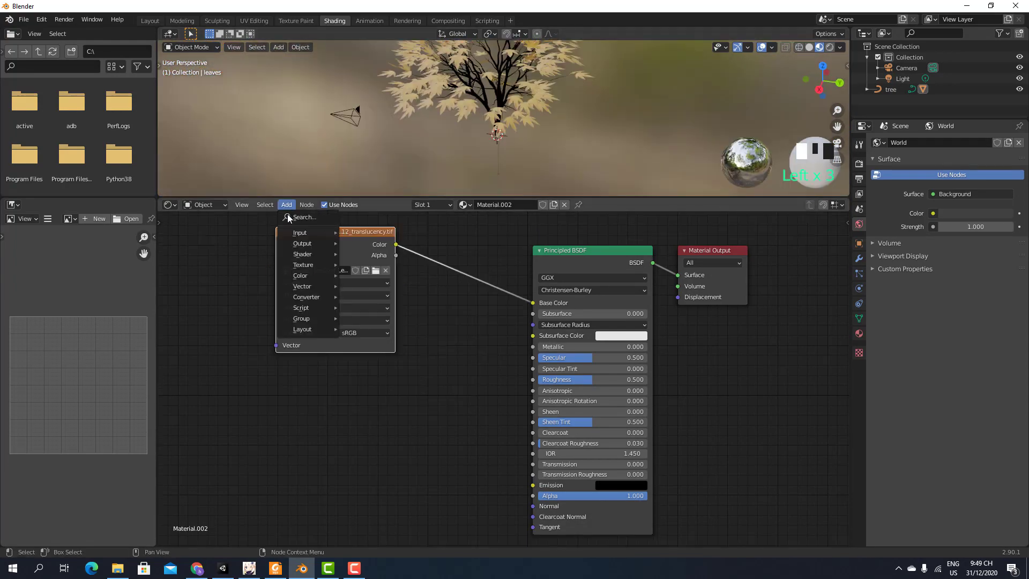
click(300, 232)
mouse_move(306, 266)
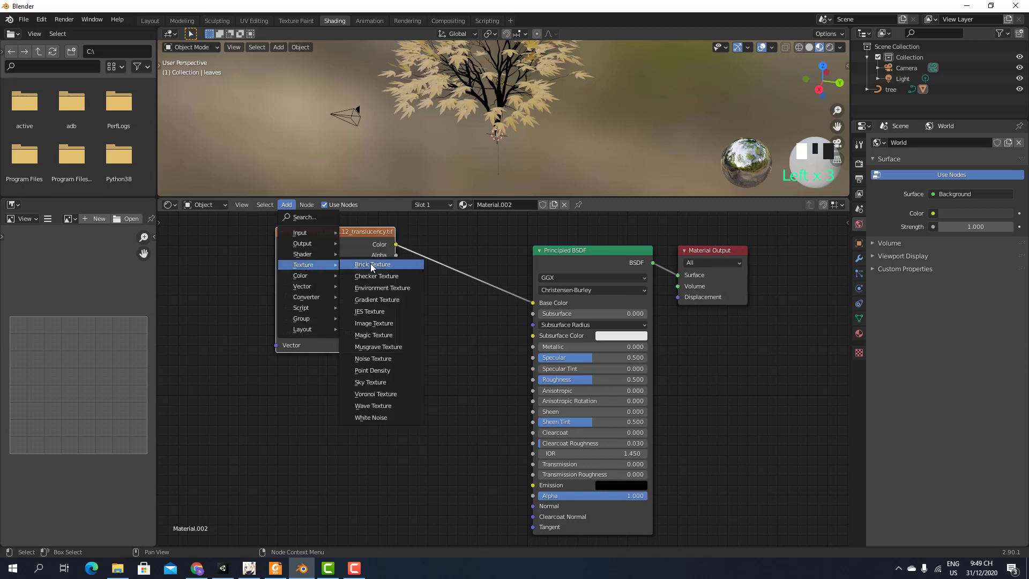
click(383, 322)
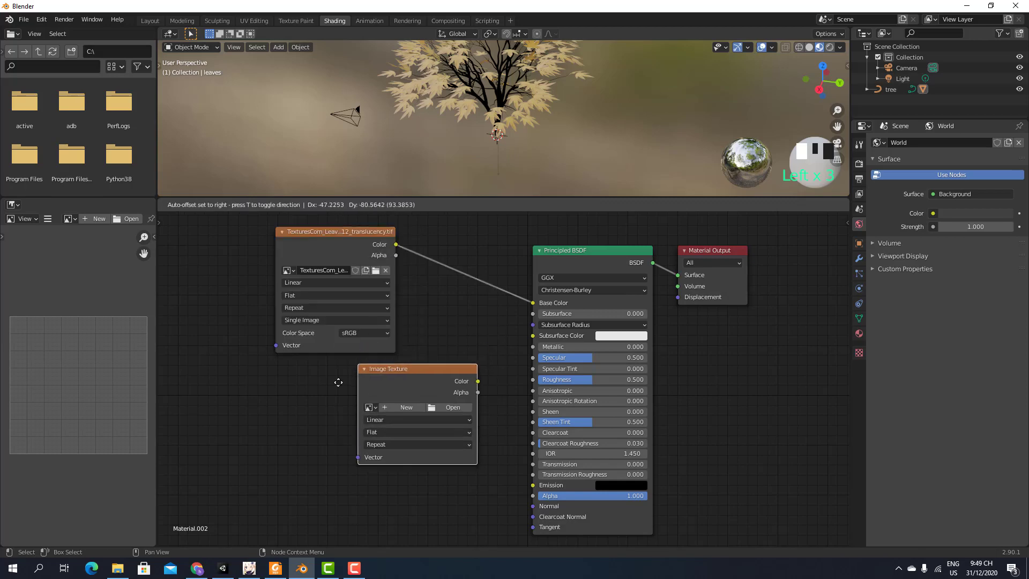
click(270, 394)
- Load TexturesCom_Leaves_ViburnumDry01_512_normal.tif from D:\3dchar\Texture into the new Image Texture node and place the node just under the translucency texture
click(346, 440)
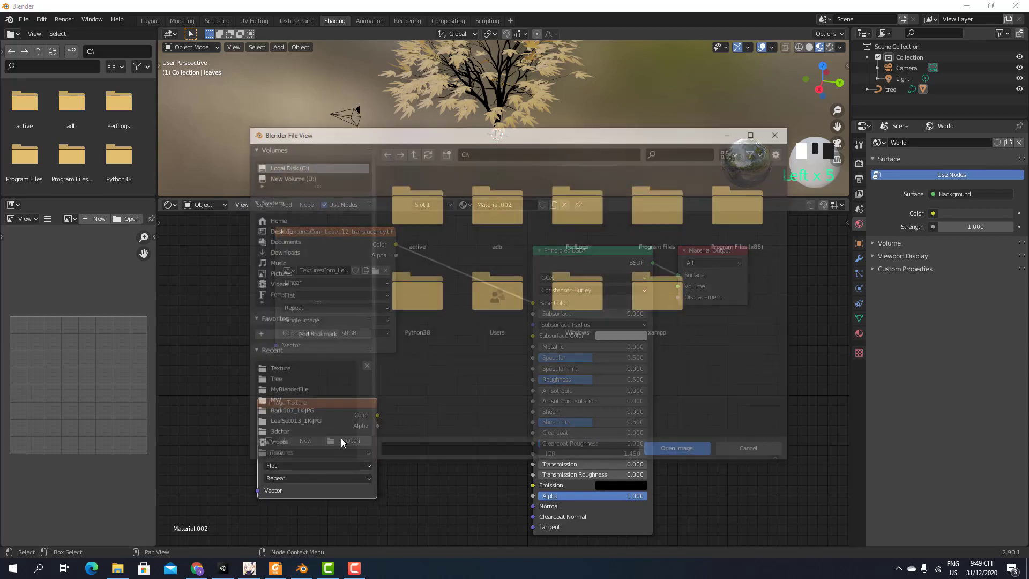
click(303, 178)
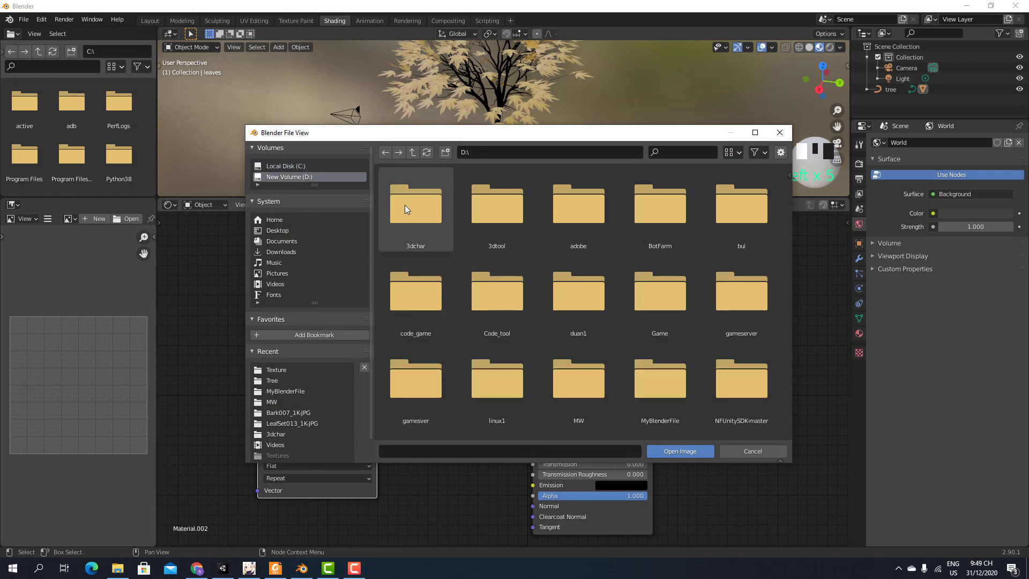
double_click(405, 204)
double_click(415, 214)
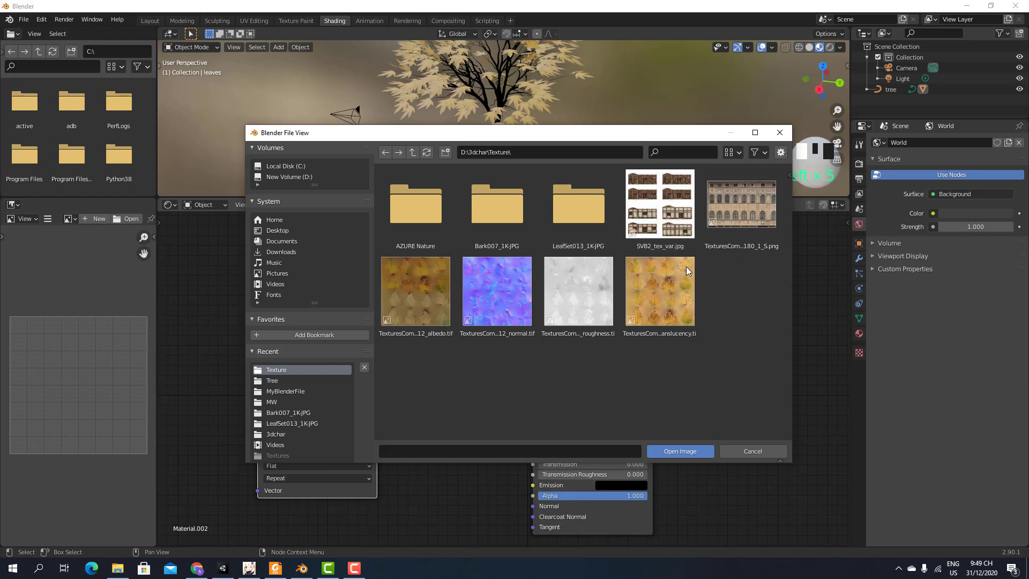
click(494, 294)
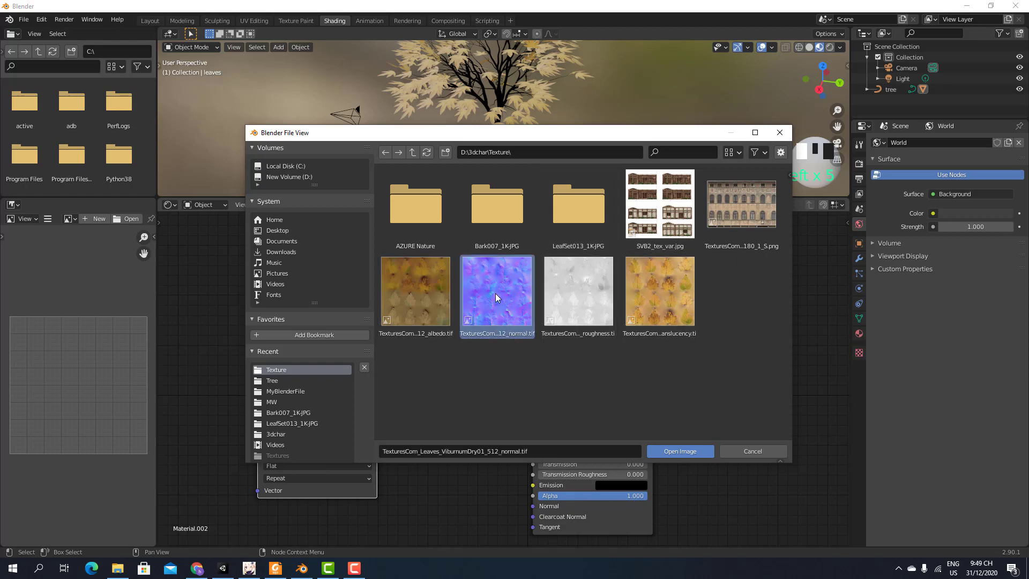
click(688, 451)
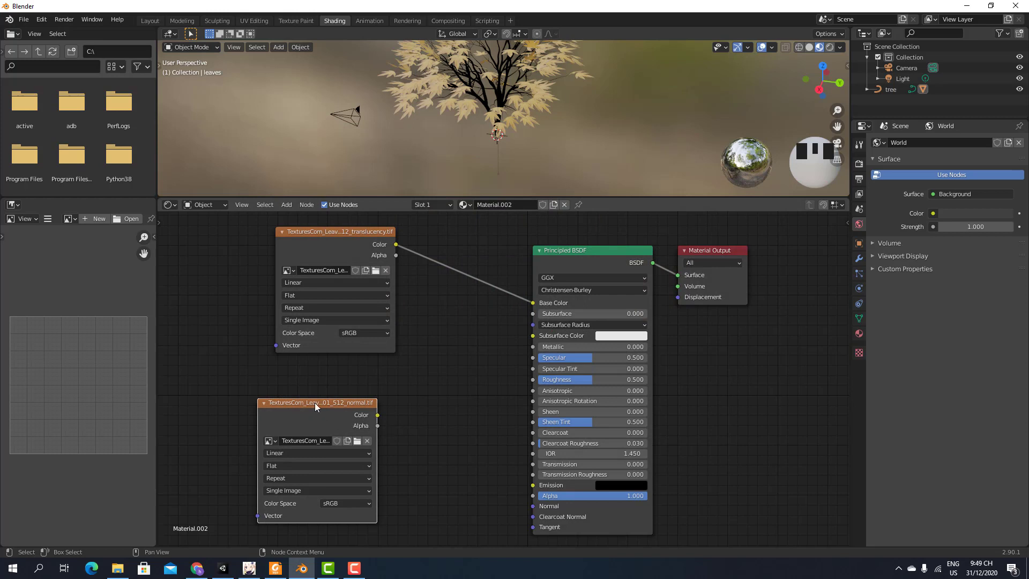
drag(316, 403, 304, 388)
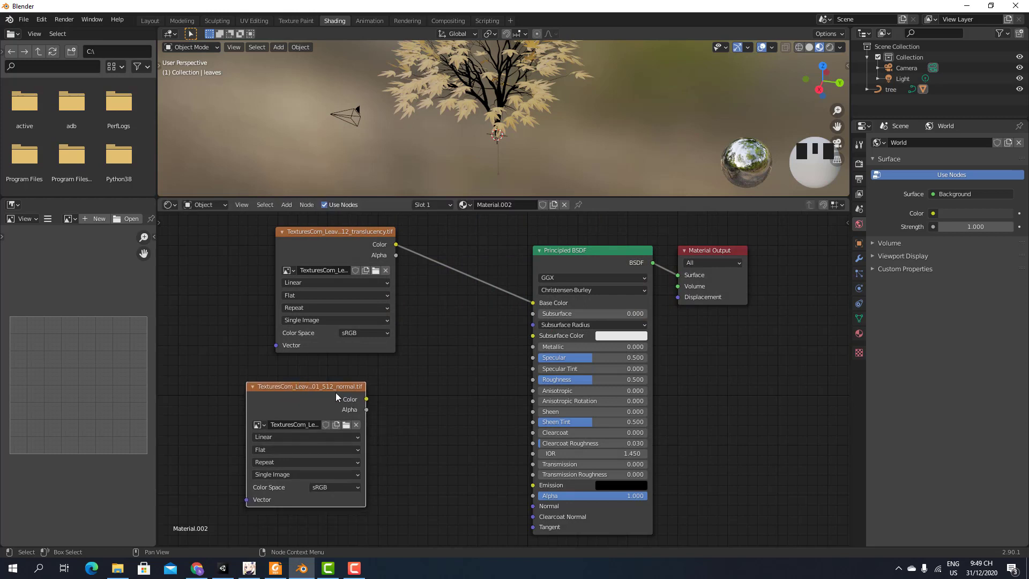
- Add a Normal Map node between the normal texture node and the Principled BSDF
click(285, 205)
mouse_move(310, 283)
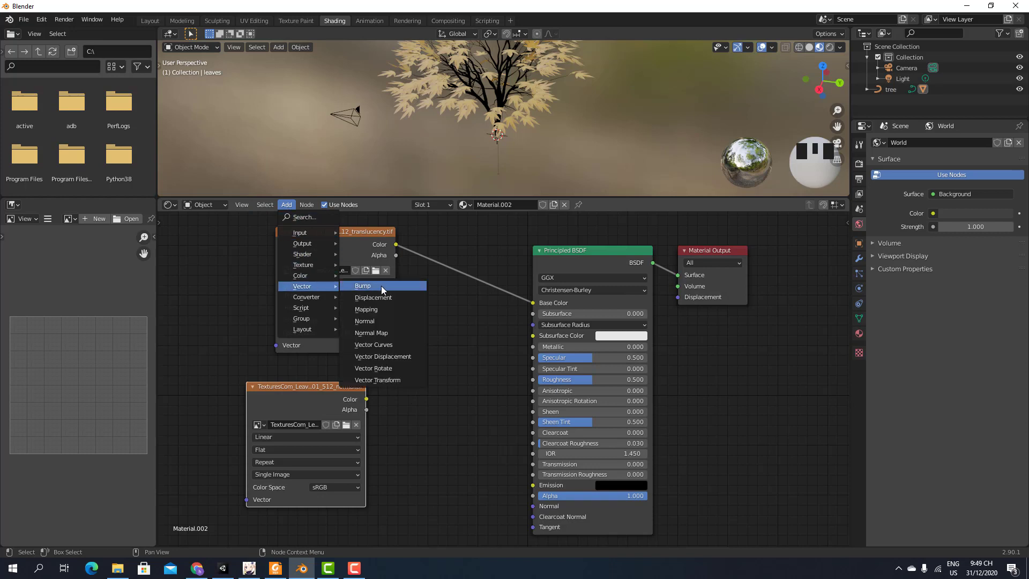
click(387, 332)
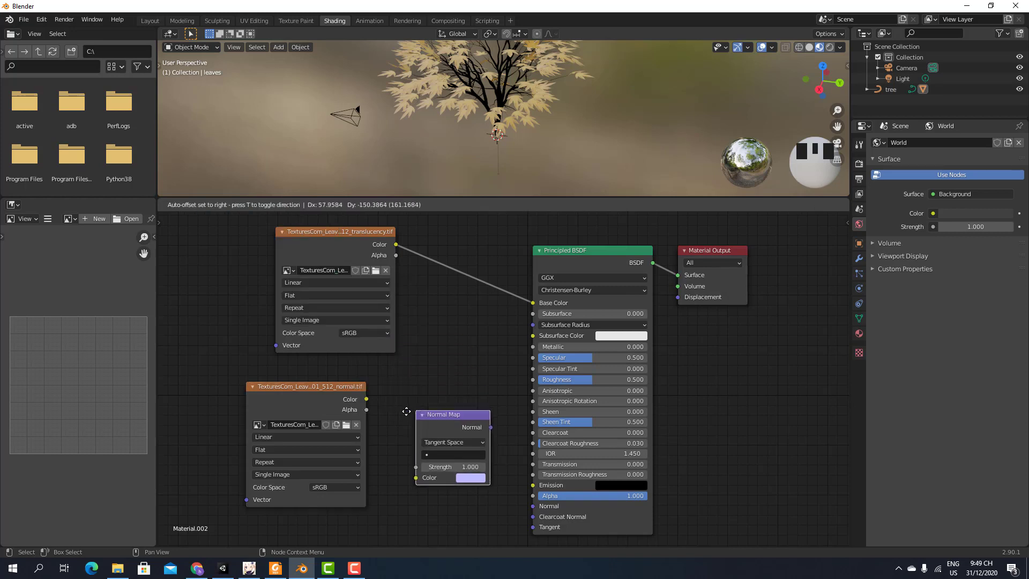
click(399, 405)
- Connect the normal texture's Color to the Normal Map's Color, and the Normal Map's output to the Principled BSDF's Normal input
drag(367, 399, 379, 420)
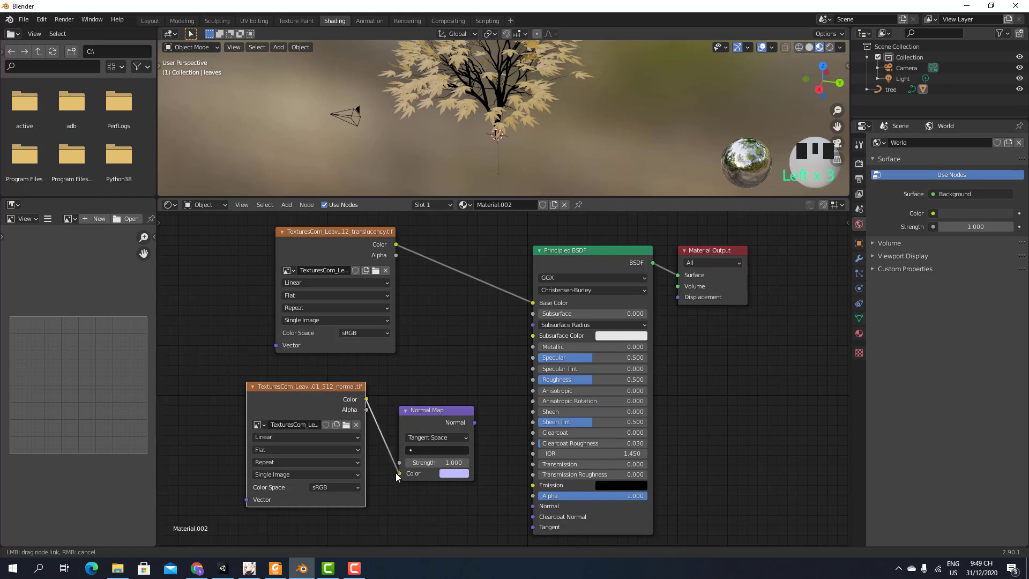
drag(395, 473, 398, 474)
drag(474, 422, 533, 505)
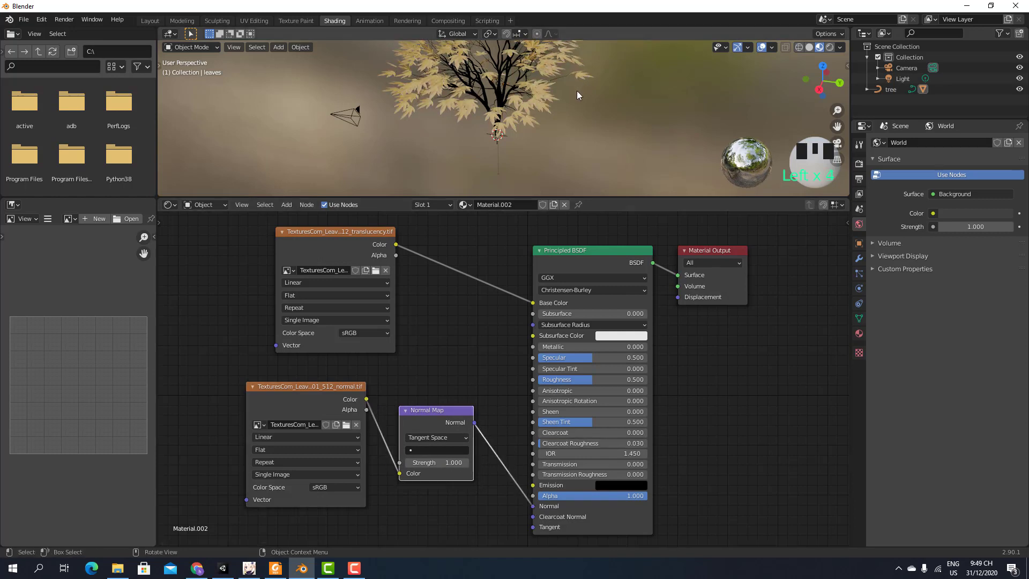
- Enlarge the 3D viewport and examine the leaves with the normal map applied, up close and from different angles
drag(592, 197, 597, 368)
scroll(538, 124, up, 6)
middle_drag(605, 166, 496, 156)
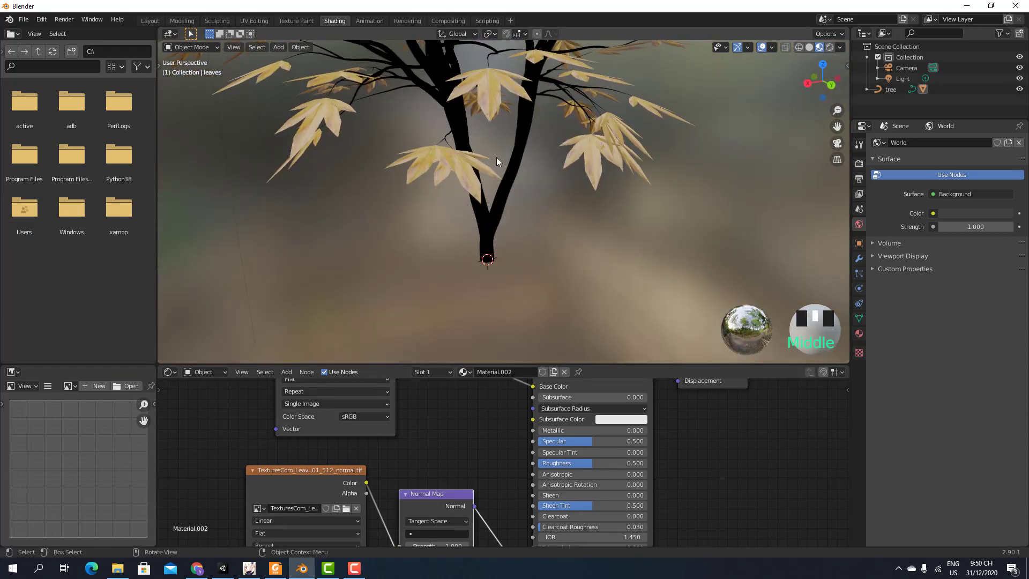
scroll(497, 158, down, 10)
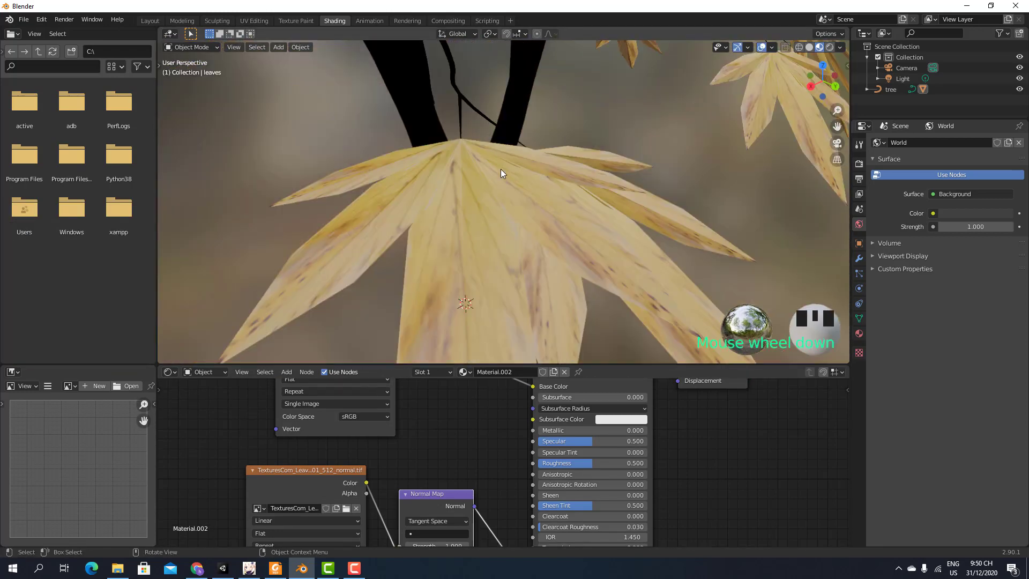
scroll(501, 169, down, 3)
mouse_move(510, 191)
middle_down()
mouse_move(510, 181)
mouse_move(492, 191)
middle_up()
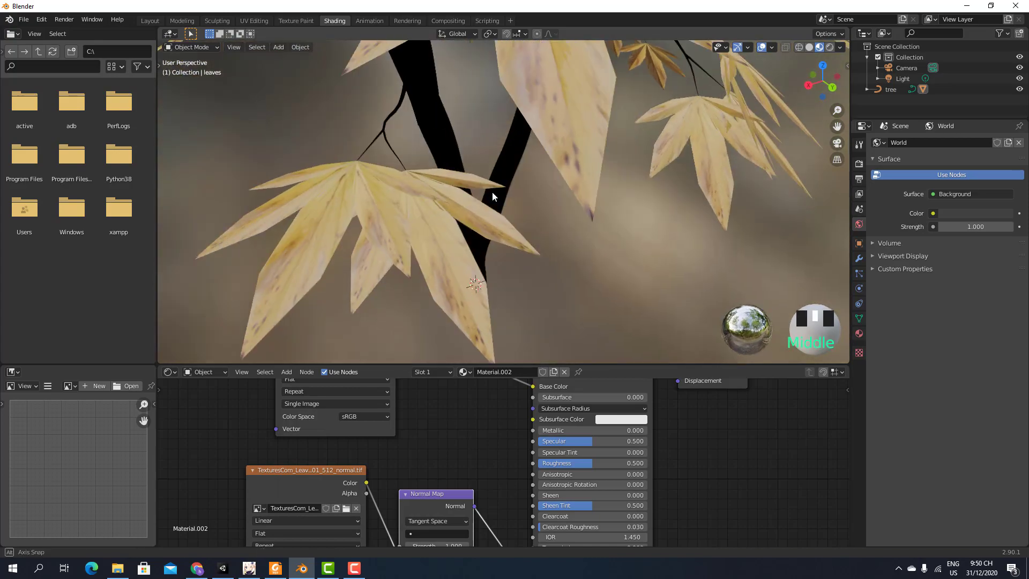
scroll(492, 192, down, 5)
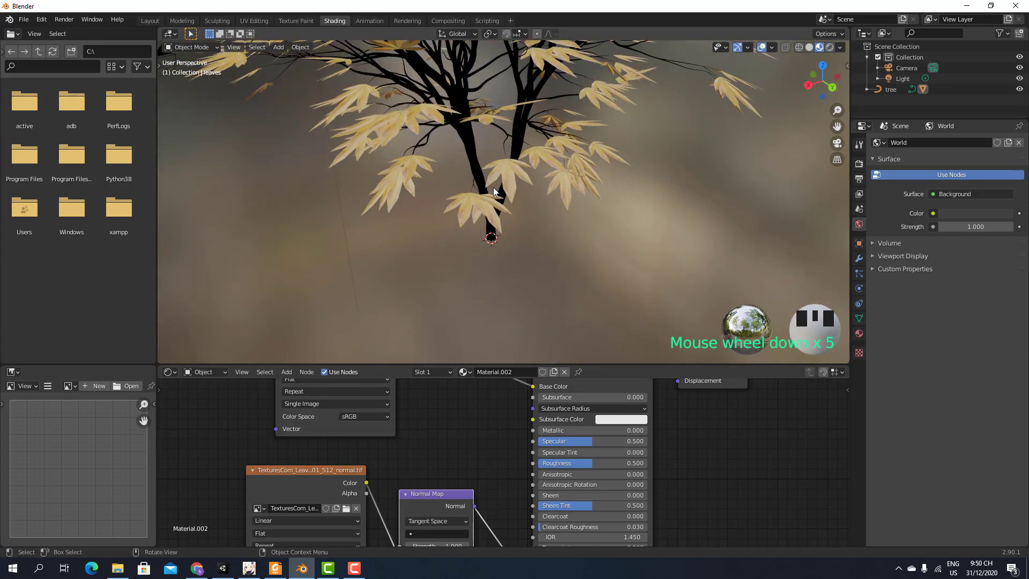
middle_drag(493, 187, 596, 198)
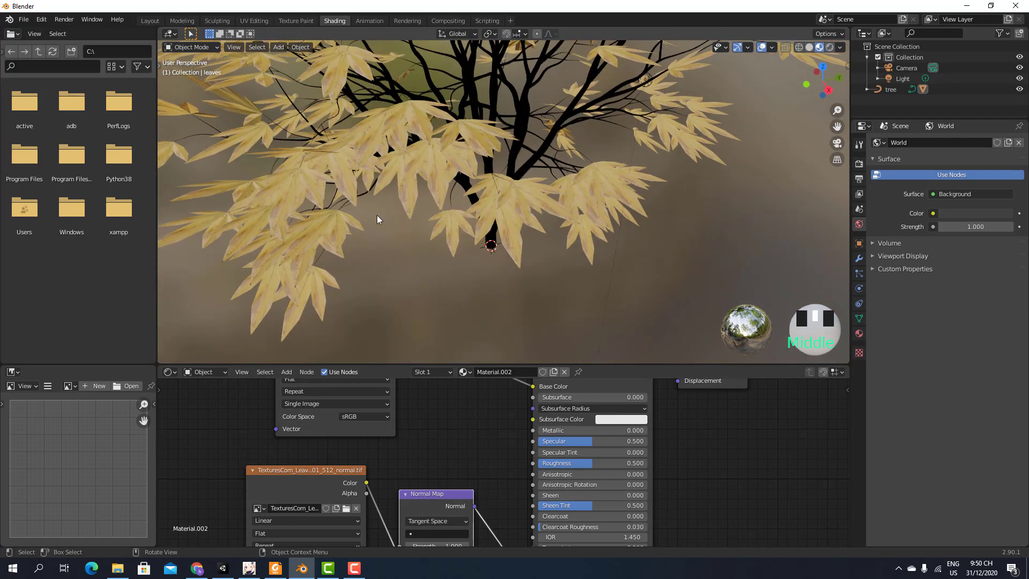
- Check the leaf UV over the normal map image in UV Editing and return to the tree in Shading
click(260, 21)
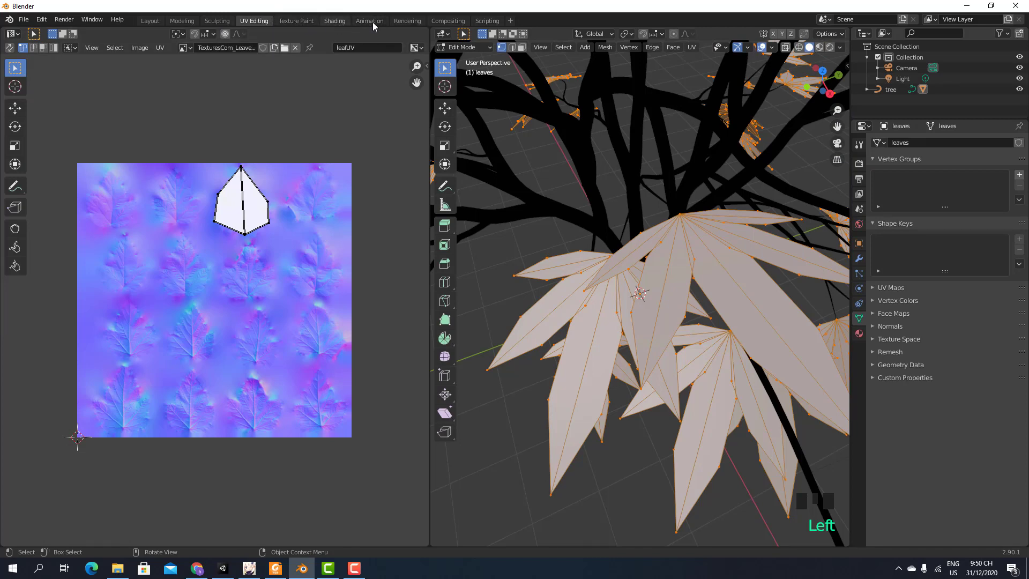
click(335, 22)
scroll(604, 210, down, 3)
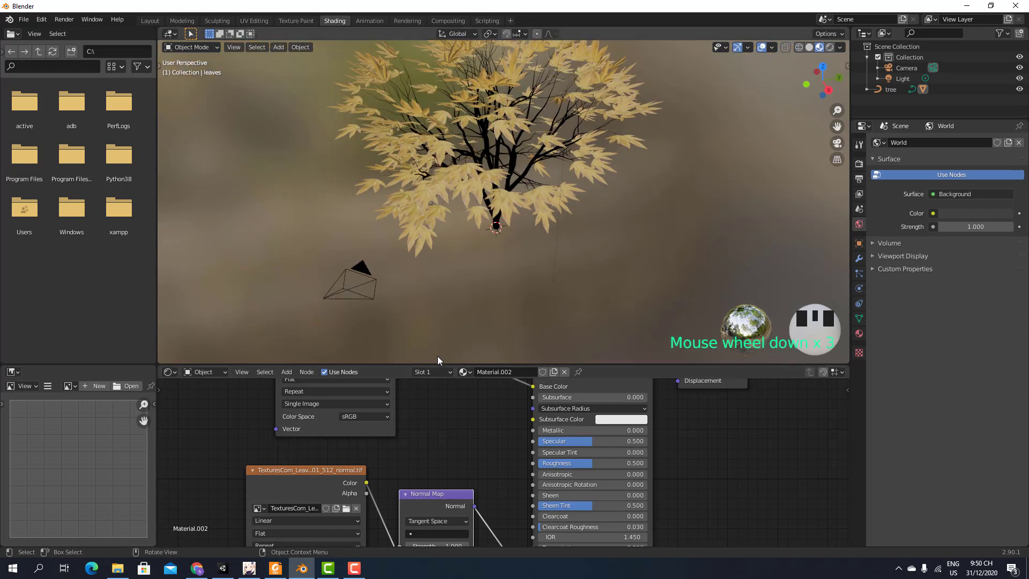
- Enlarge the node editor and spread the Normal Map node and the normal texture node farther apart
drag(437, 360, 423, 183)
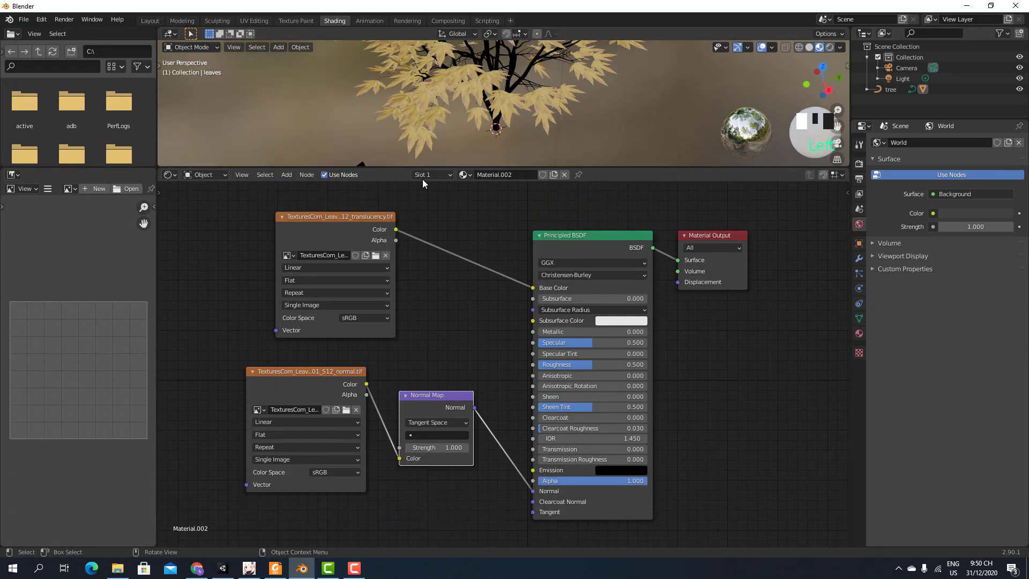
drag(437, 396, 466, 364)
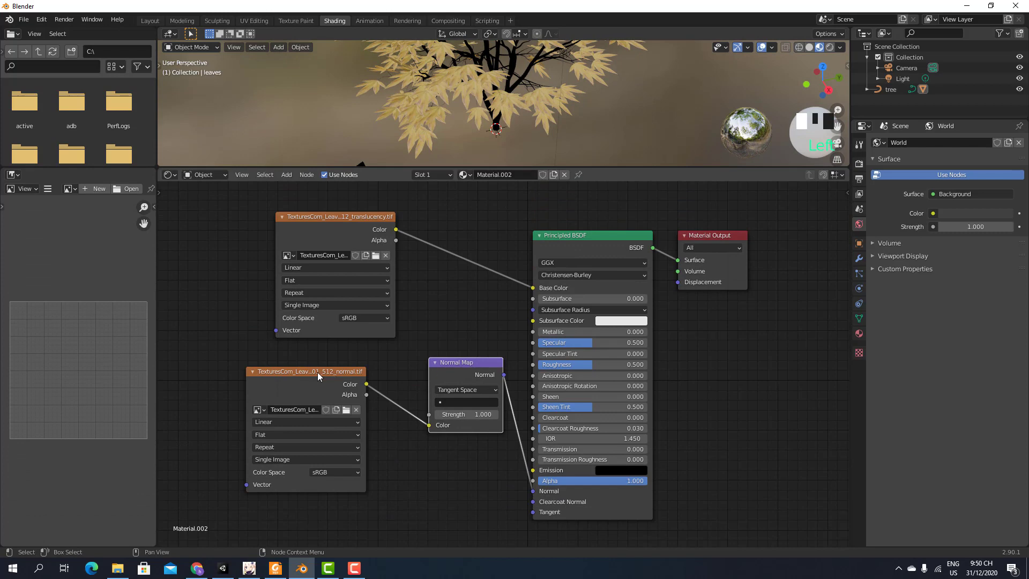
drag(324, 375, 285, 359)
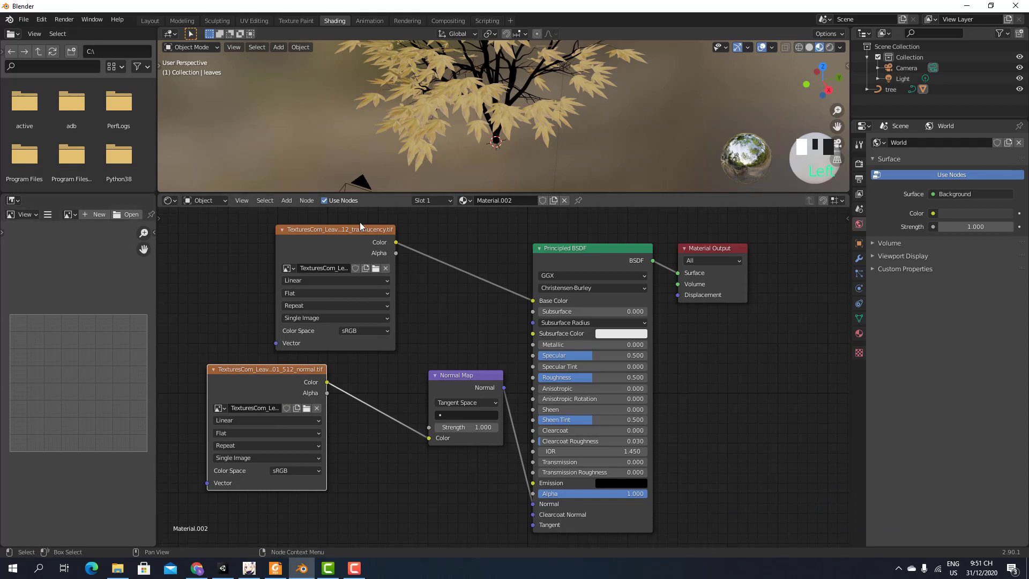
- Add an Image Texture node and place it below the Normal Map node
click(292, 201)
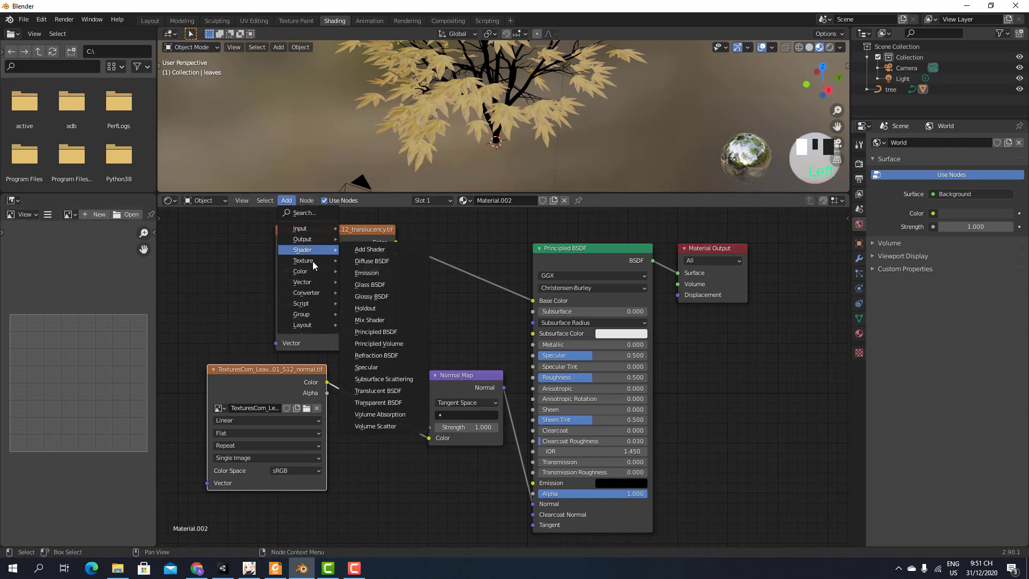
mouse_move(311, 262)
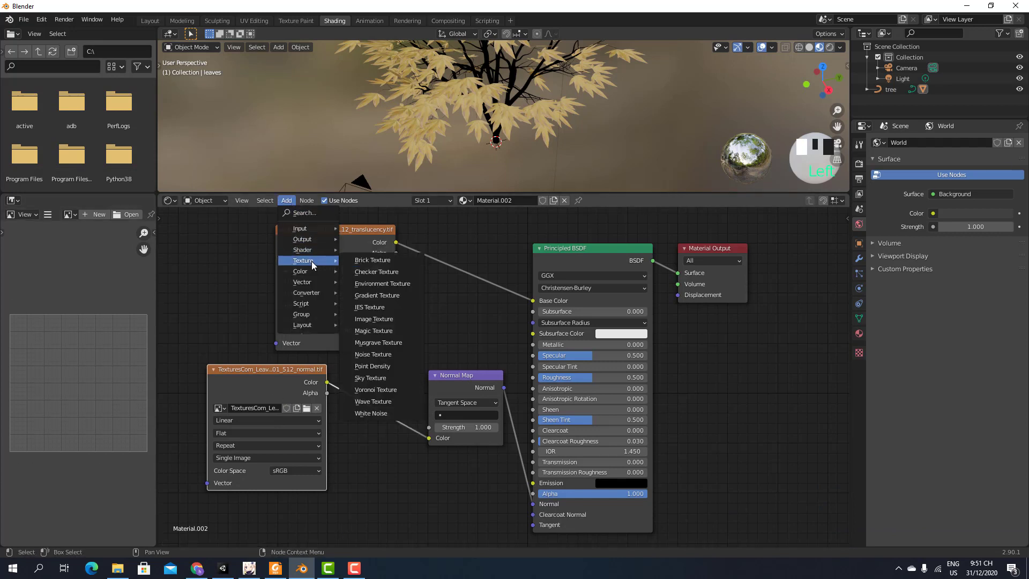
click(379, 319)
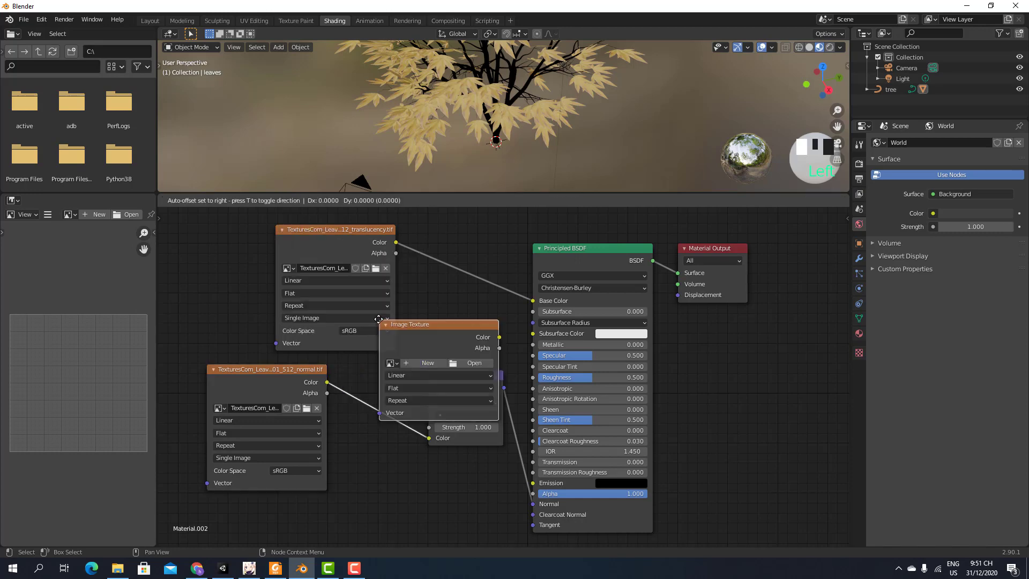
click(351, 462)
- Load the viburnum roughness .tif from D:\3dchar\Texture into the new node and connect its Color to the Principled BSDF's Roughness
click(445, 504)
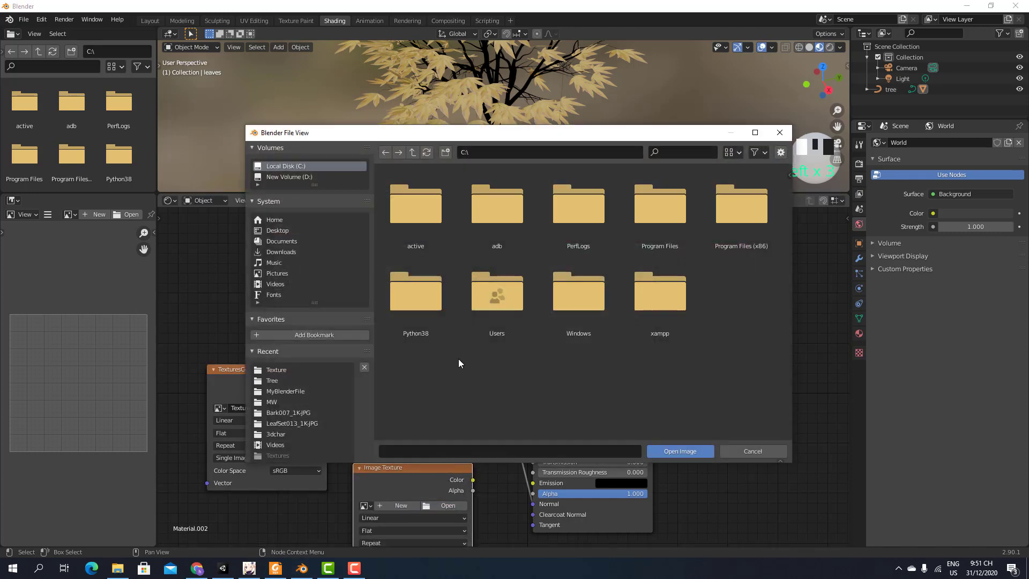
click(292, 177)
double_click(411, 205)
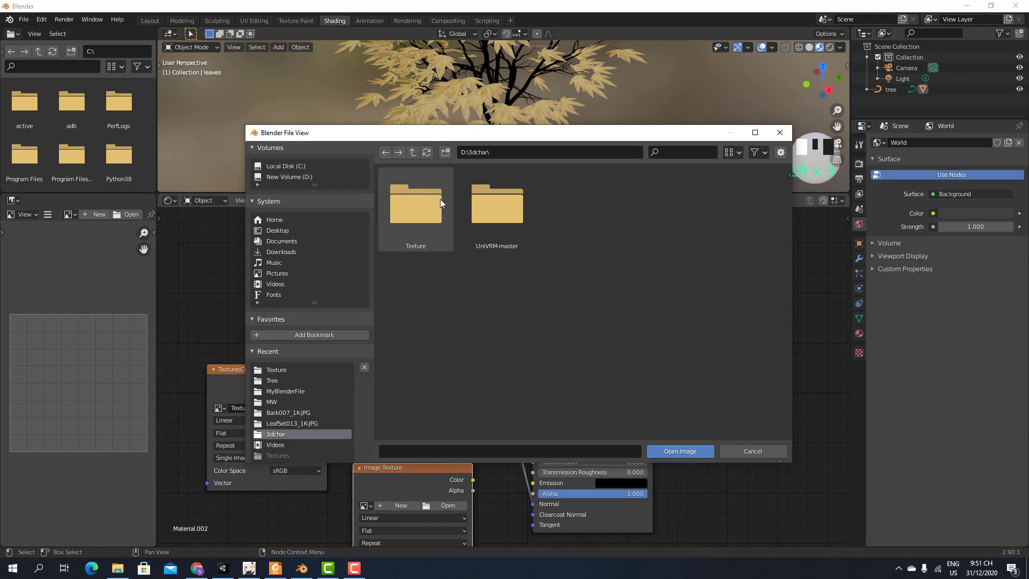
double_click(439, 201)
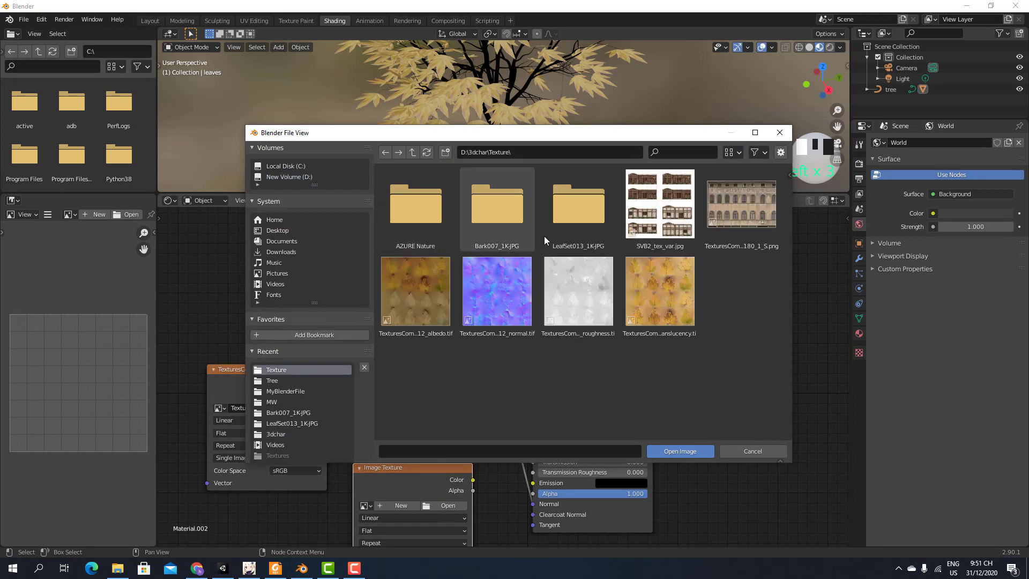
click(590, 297)
click(681, 451)
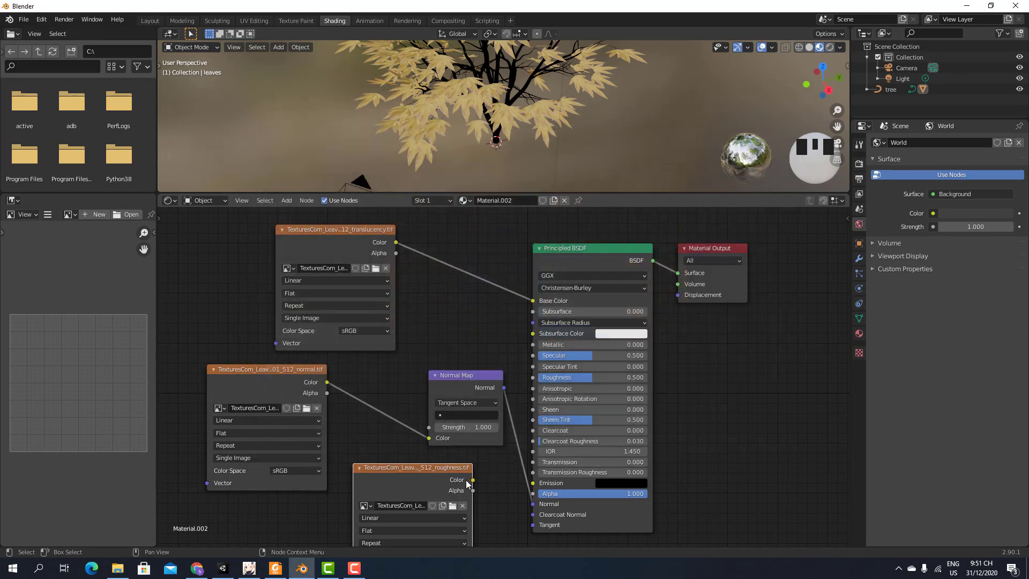
drag(473, 480, 535, 377)
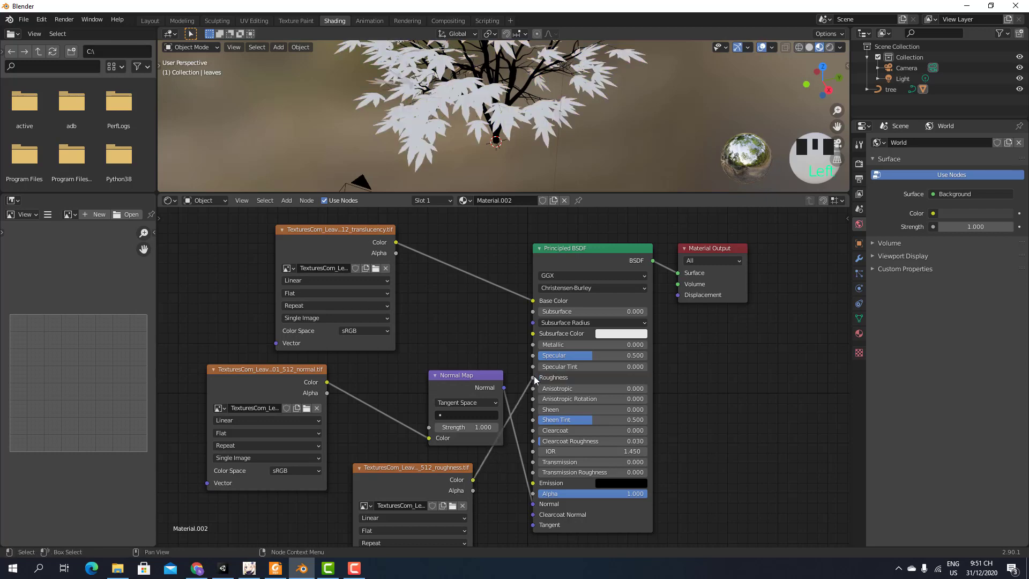
- Enlarge the 3D viewport, examine the leaves with the roughness map applied, and select the tree's trunk and branches
scroll(442, 107, up, 6)
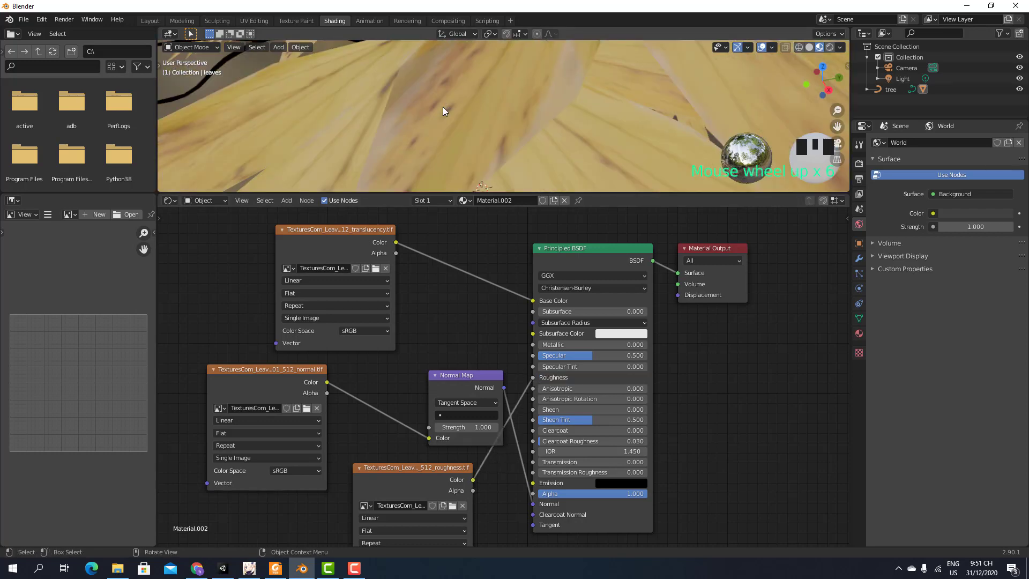
scroll(443, 107, down, 5)
middle_drag(511, 100, 481, 107)
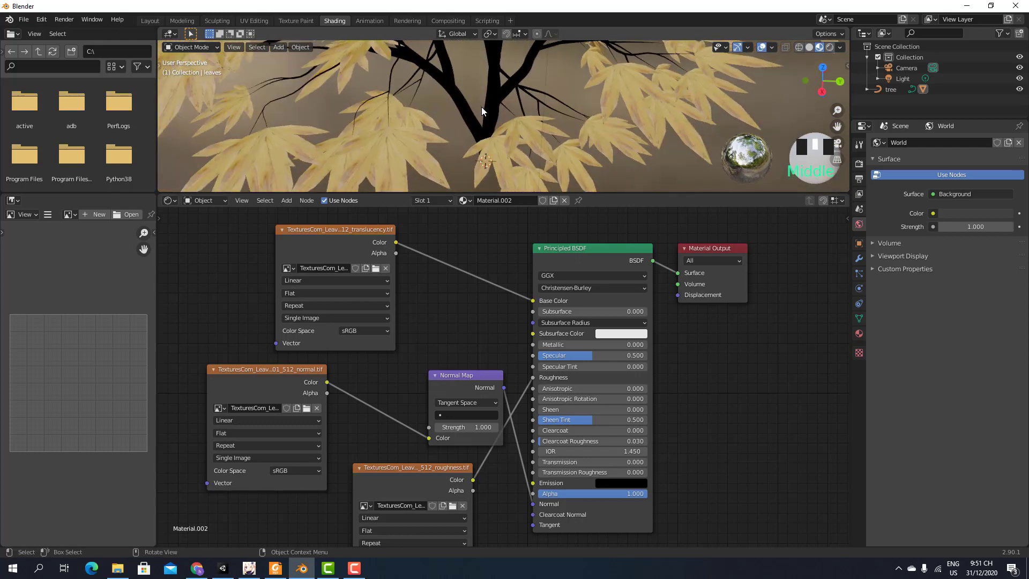
scroll(481, 107, down, 4)
drag(594, 194, 593, 428)
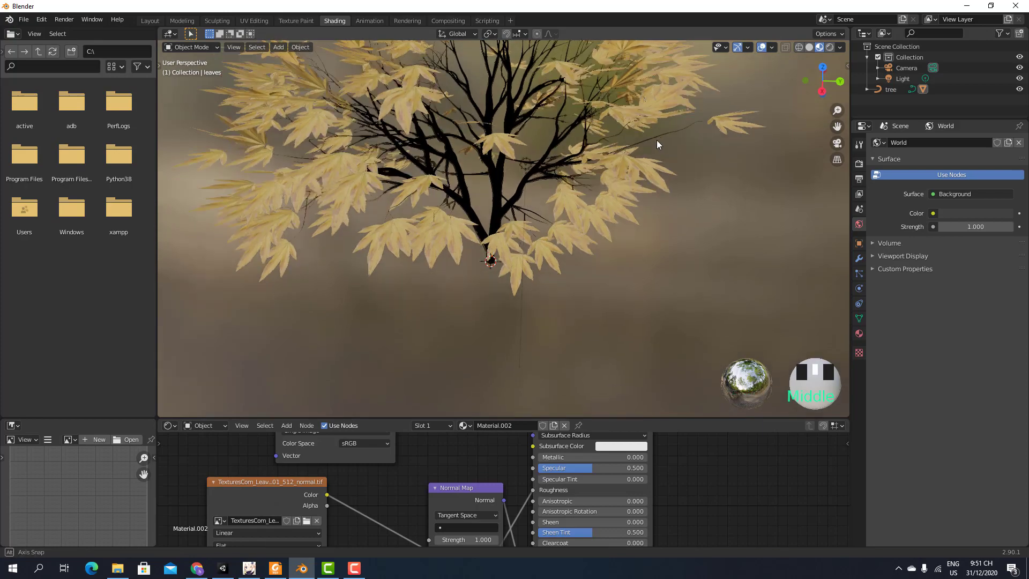
scroll(522, 138, down, 2)
middle_drag(580, 143, 693, 131)
click(497, 240)
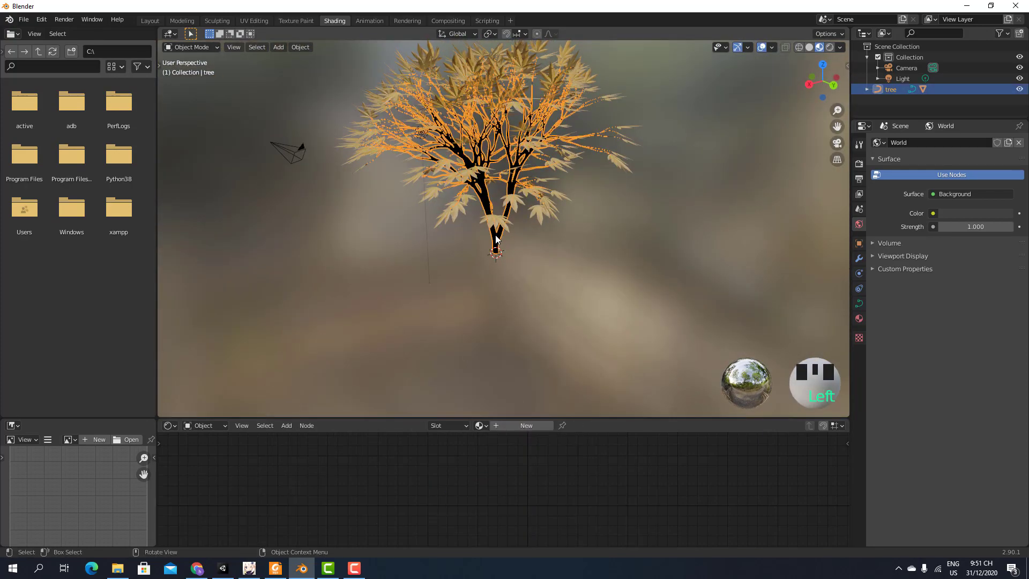
scroll(606, 168, down, 2)
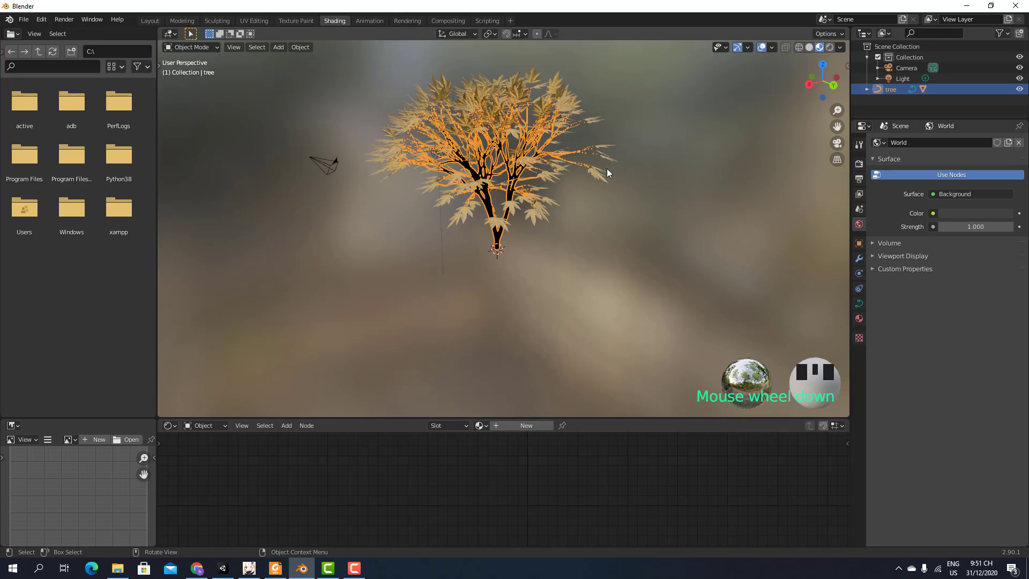
- Switch to the textures.com page in Chrome and search for "trunk"
click(197, 568)
scroll(422, 305, up, 5)
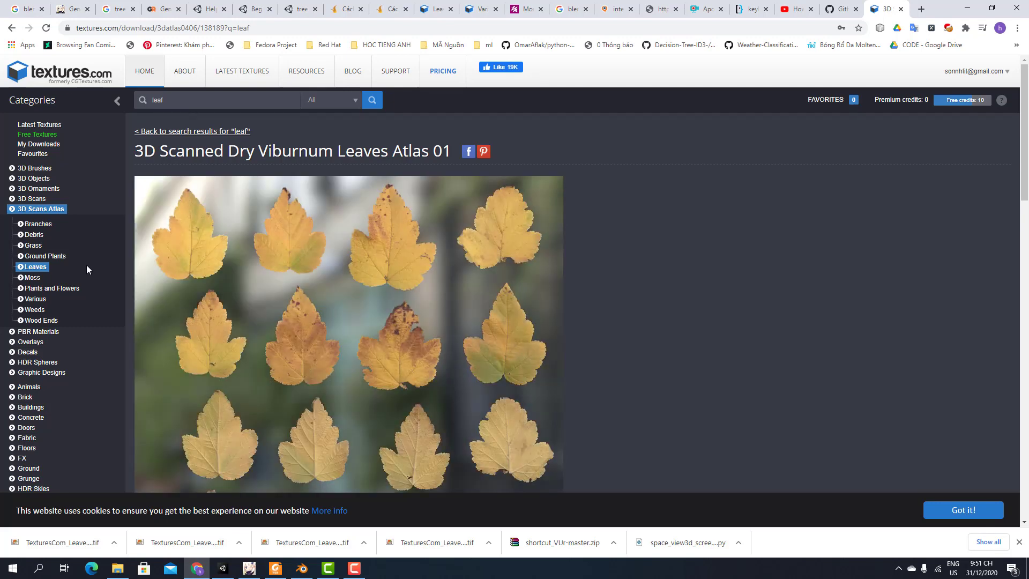
double_click(201, 105)
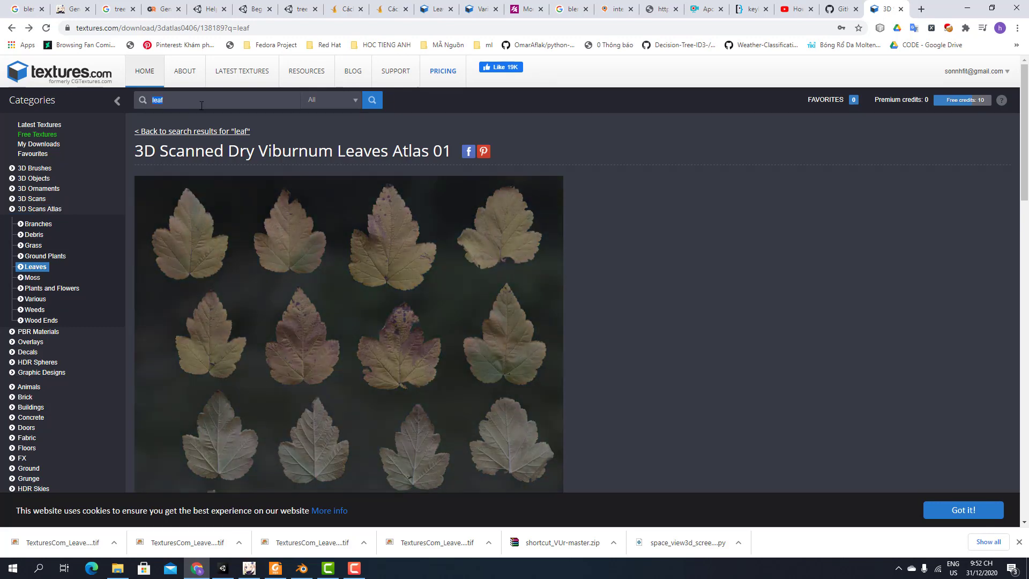
text(r)
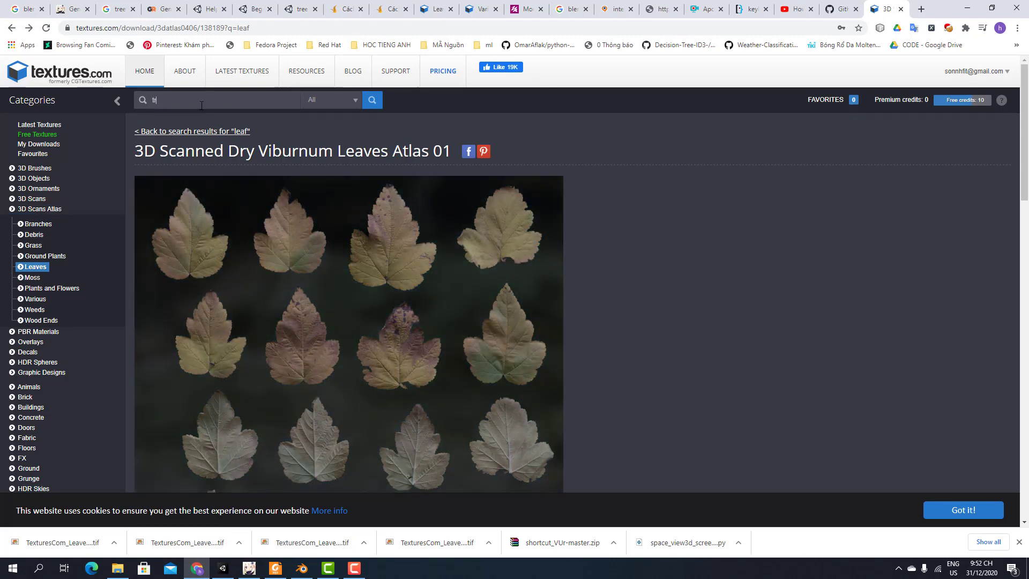
text(run)
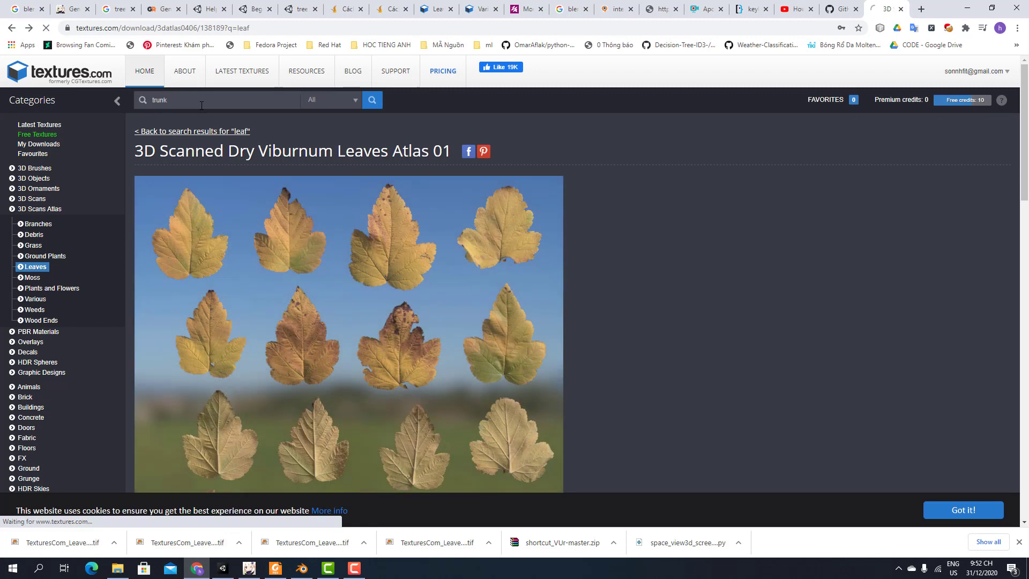
text(k)
click(371, 100)
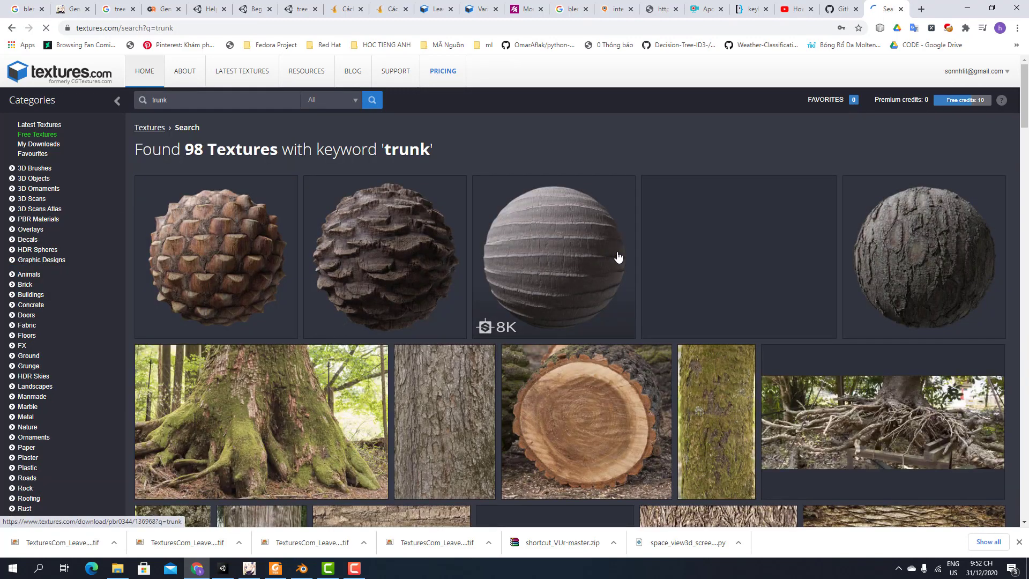
- Browse the trunk textures and open the Bark Deicidious - PBR0622 material
scroll(563, 263, down, 2)
scroll(558, 252, down, 6)
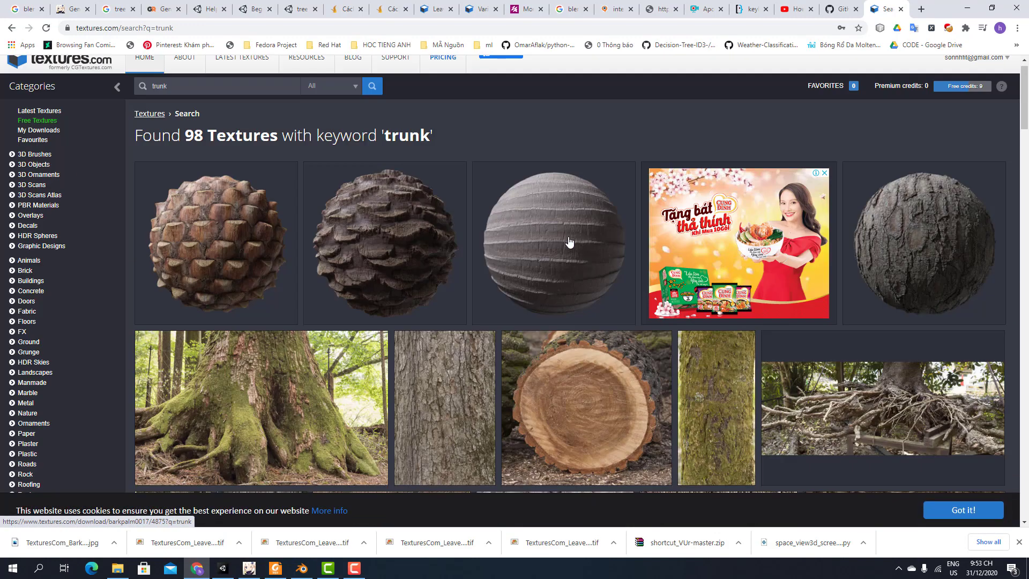
scroll(569, 241, up, 8)
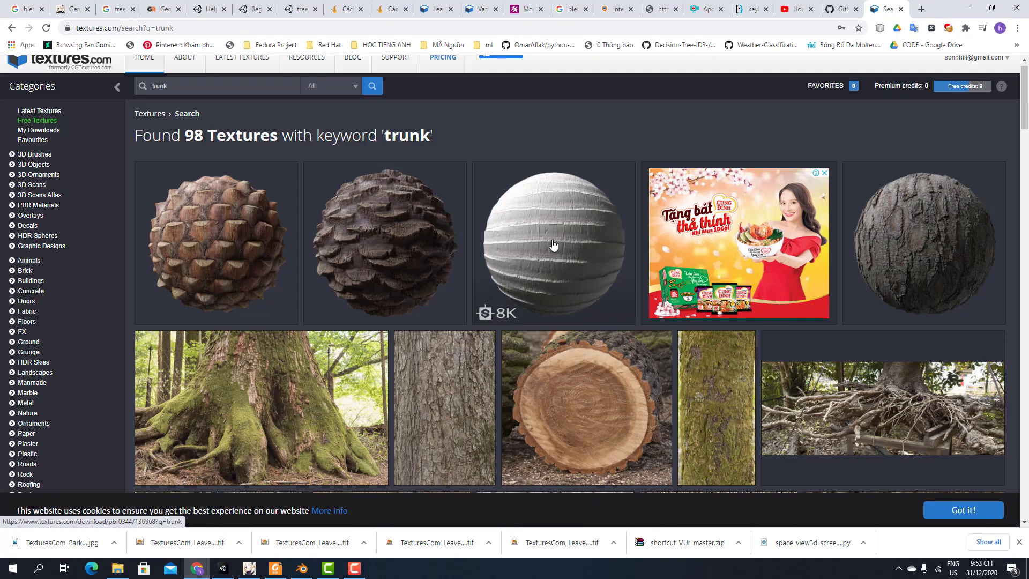
click(545, 247)
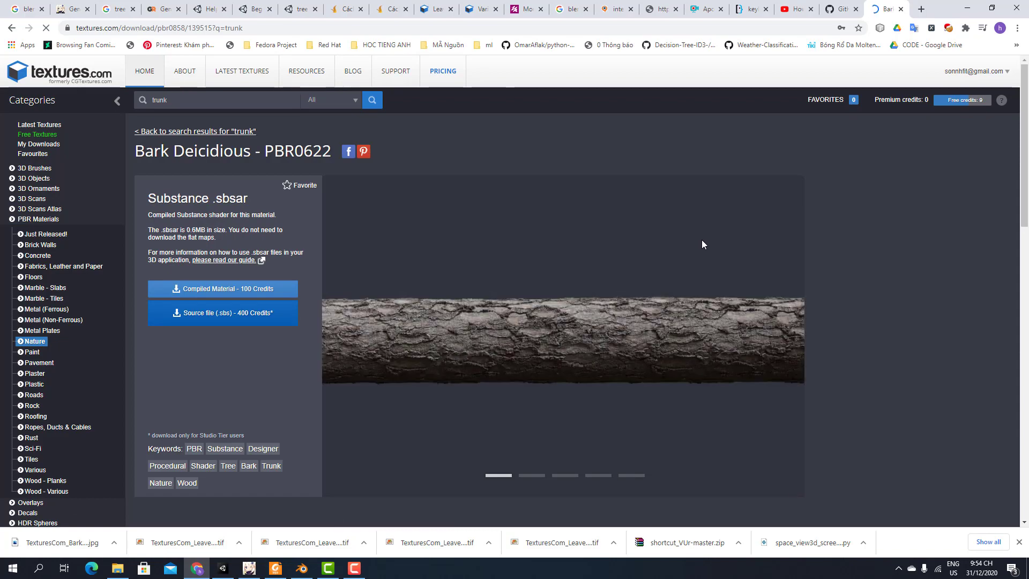
- Download the bark's 512x512 albedo map and save it as TexturesCom_Nature_TreeBark_512_albedo.tif in D:\3dchar\Texture
scroll(701, 240, down, 6)
scroll(702, 244, down, 4)
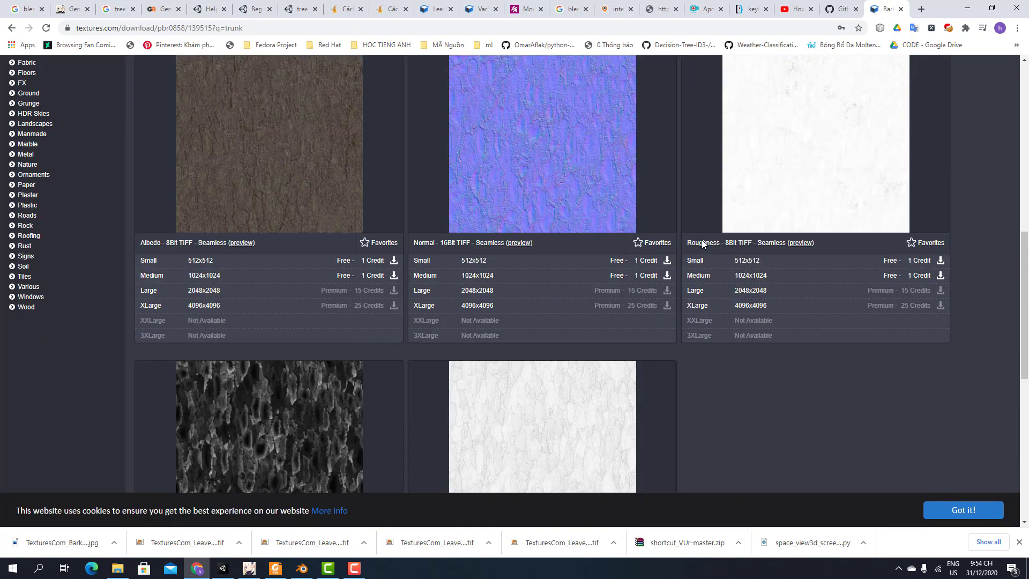
scroll(702, 244, up, 1)
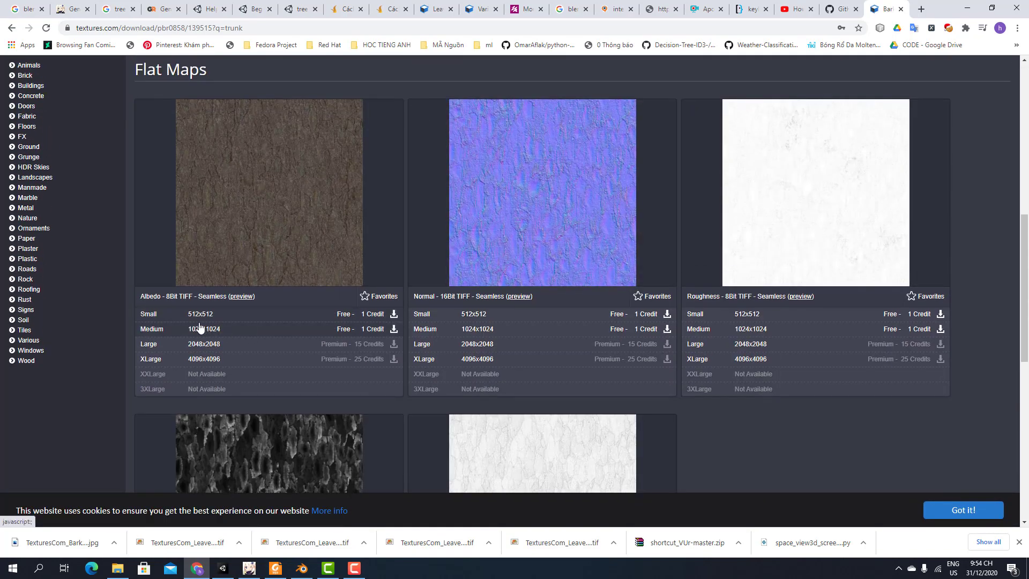
click(393, 315)
scroll(394, 313, down, 2)
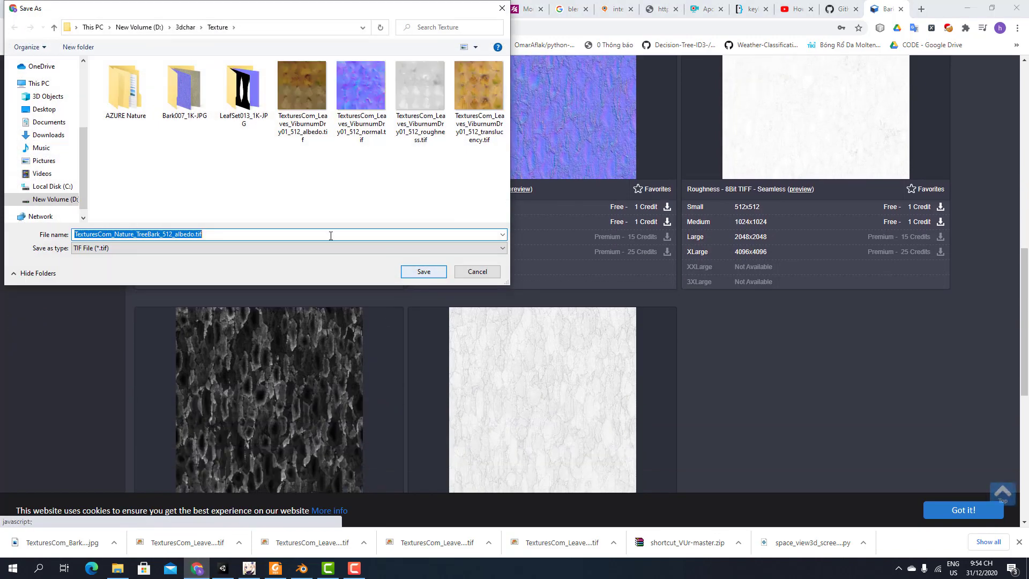
right_click(224, 169)
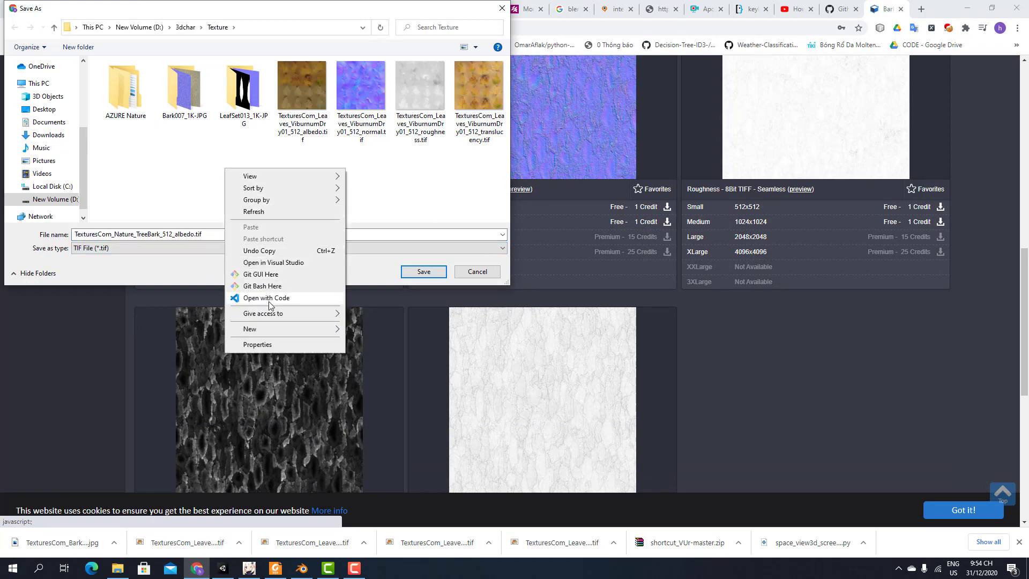
click(200, 191)
click(426, 271)
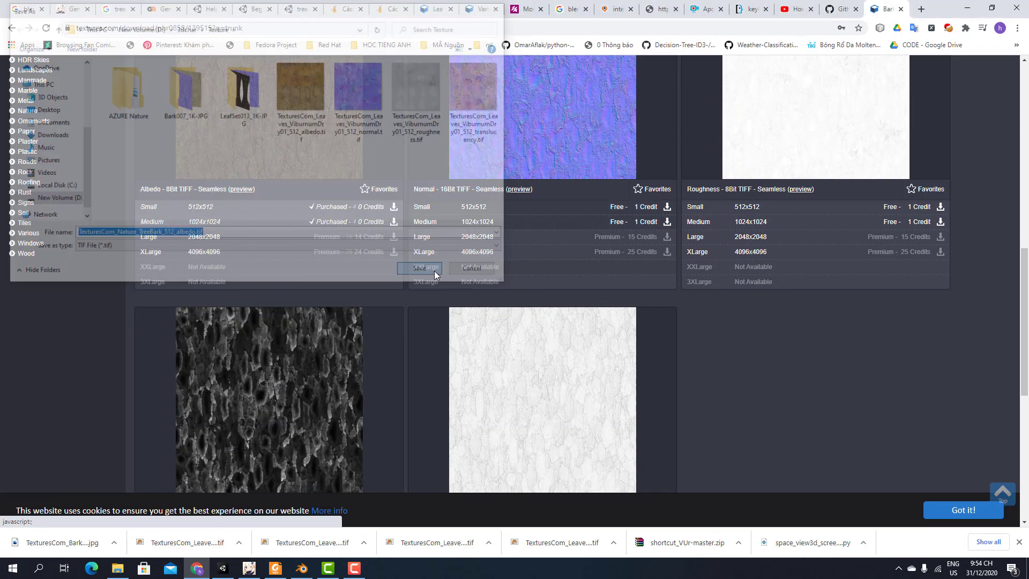
- Download the bark's 512x512 normal and roughness maps into the same Texture folder
scroll(504, 291, down, 3)
scroll(506, 291, up, 4)
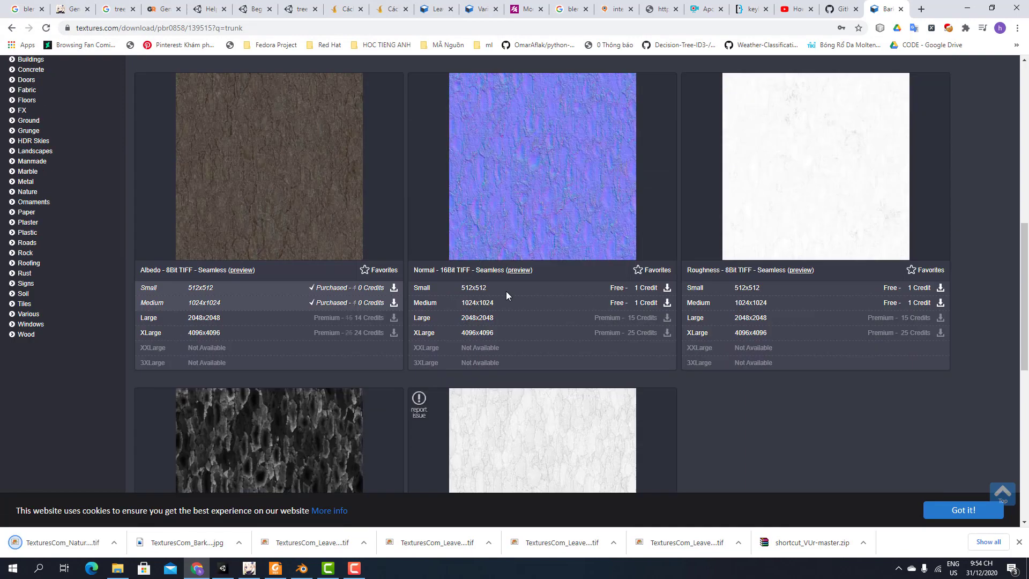
scroll(506, 291, up, 1)
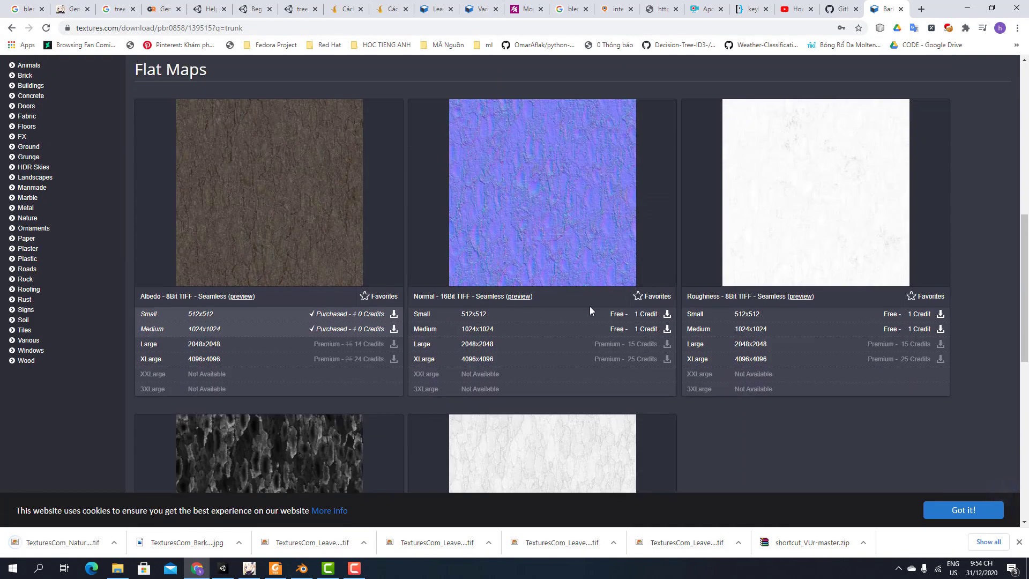
click(653, 313)
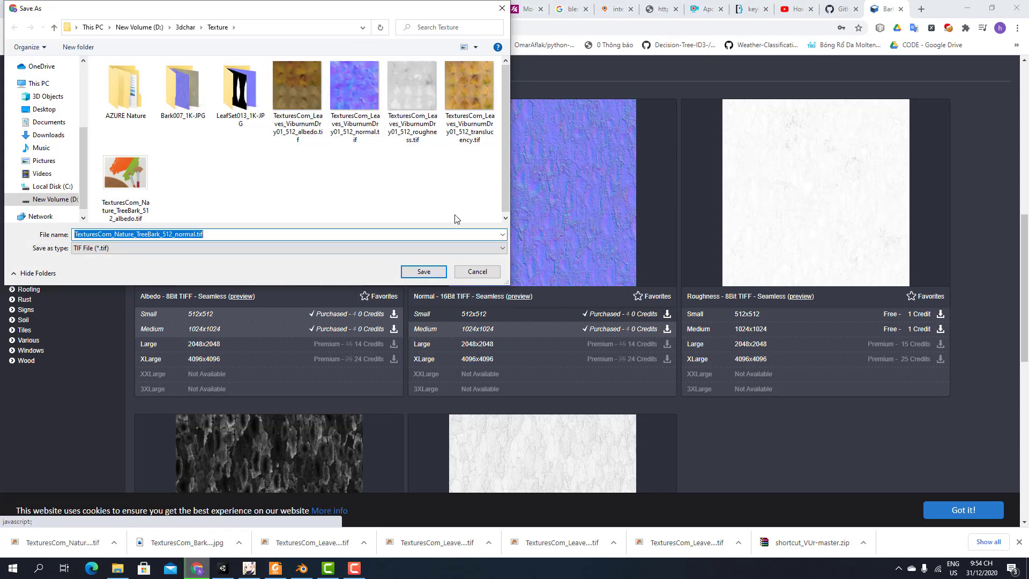
click(426, 210)
click(866, 311)
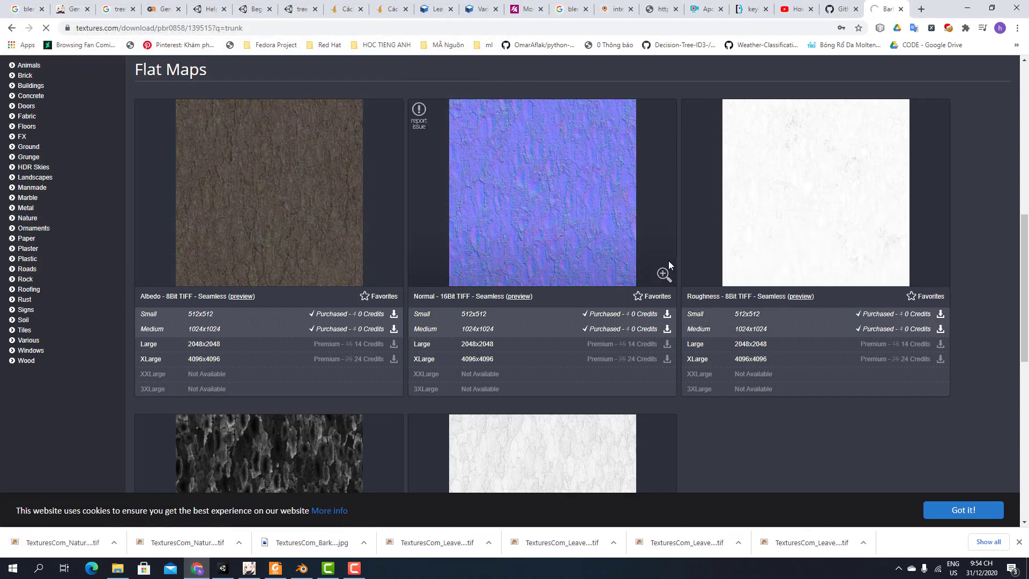
click(416, 272)
- Look over the remaining bark maps, switch back to Blender and create a new material for the selected tree object
scroll(416, 274, down, 3)
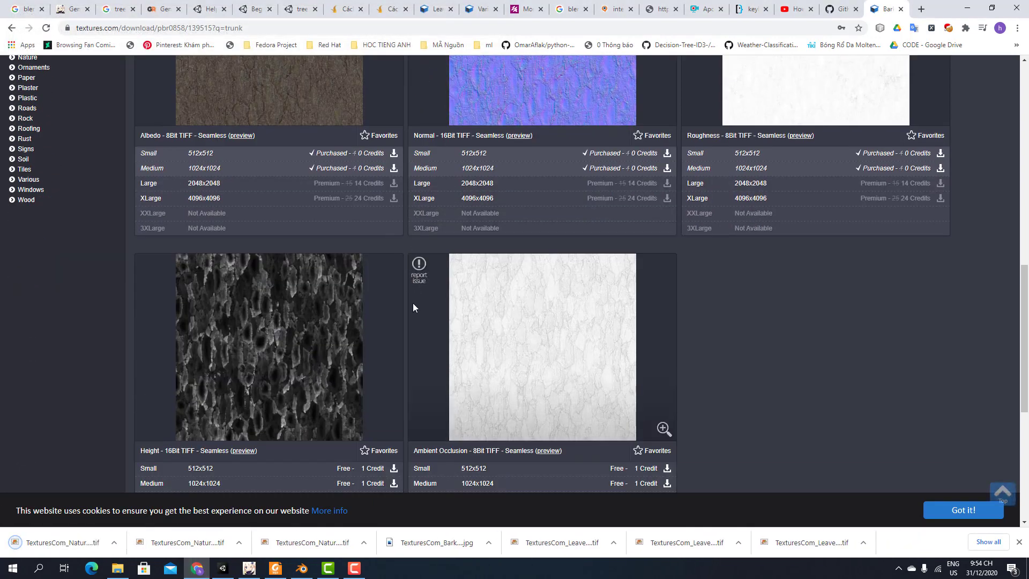
scroll(539, 349, down, 1)
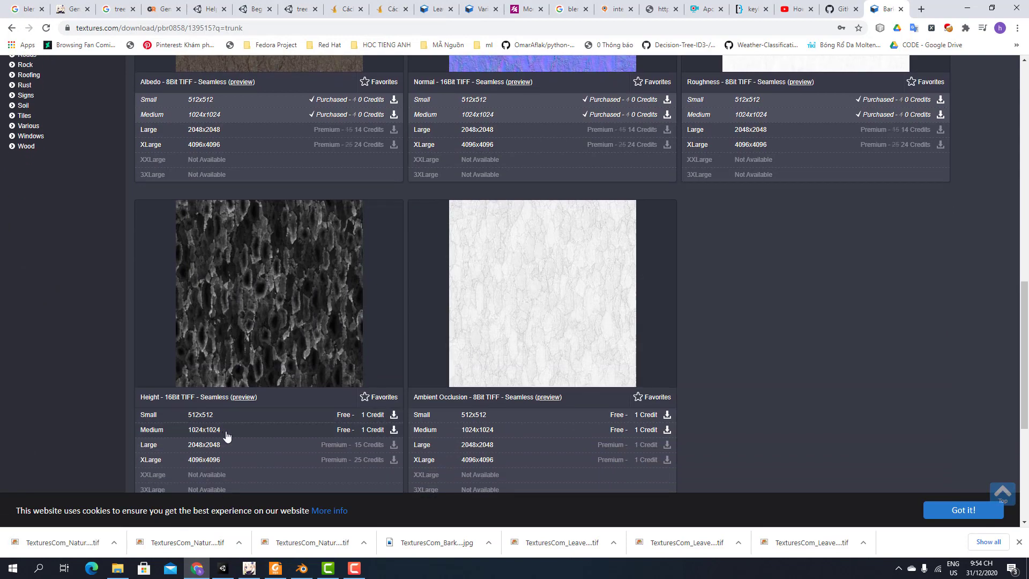
click(301, 568)
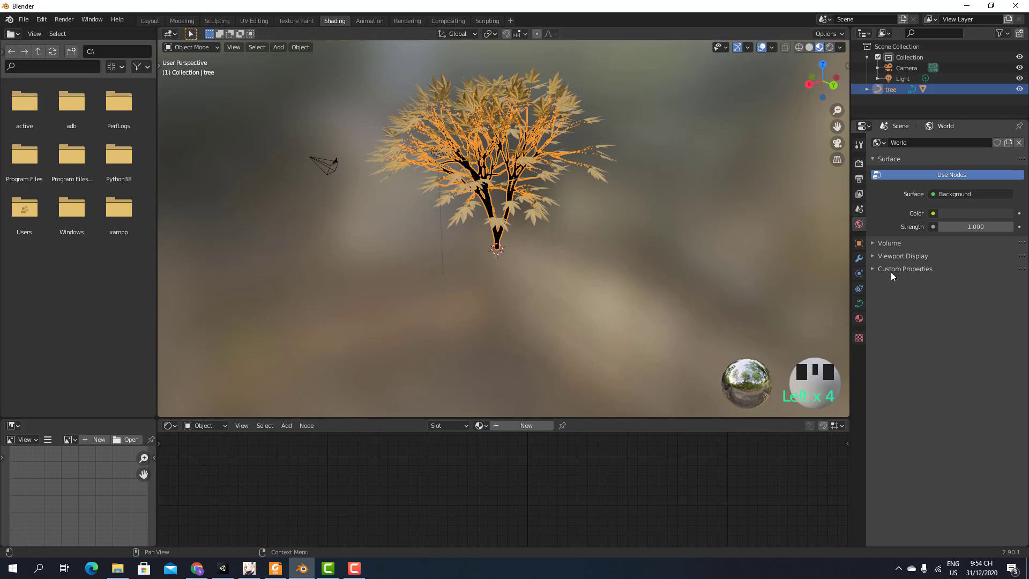
click(858, 318)
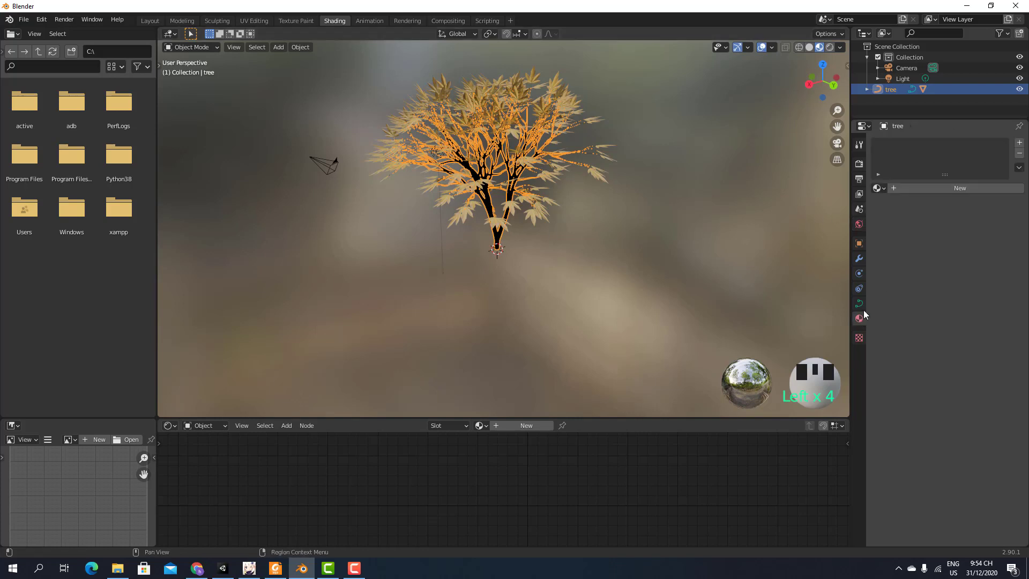
click(947, 188)
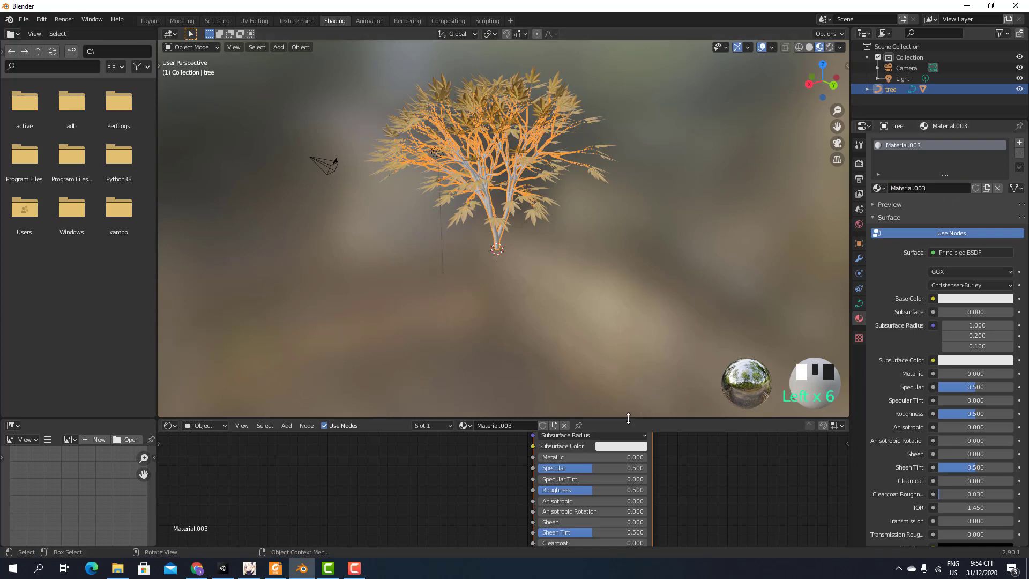
- Enlarge the node editor and add an Image Texture node beside the Principled BSDF of the tree's new material
drag(628, 418, 628, 240)
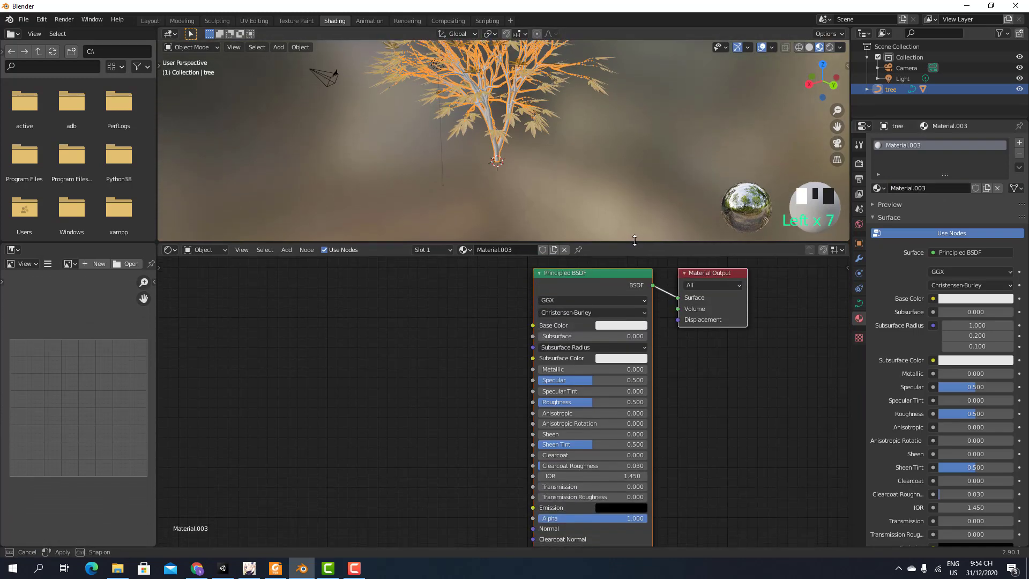
click(286, 247)
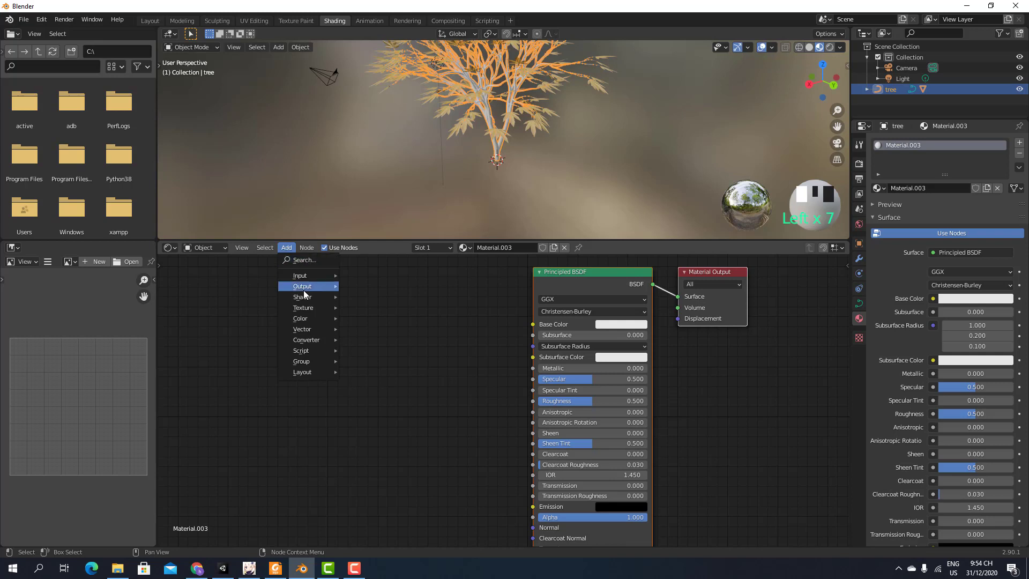
mouse_move(310, 307)
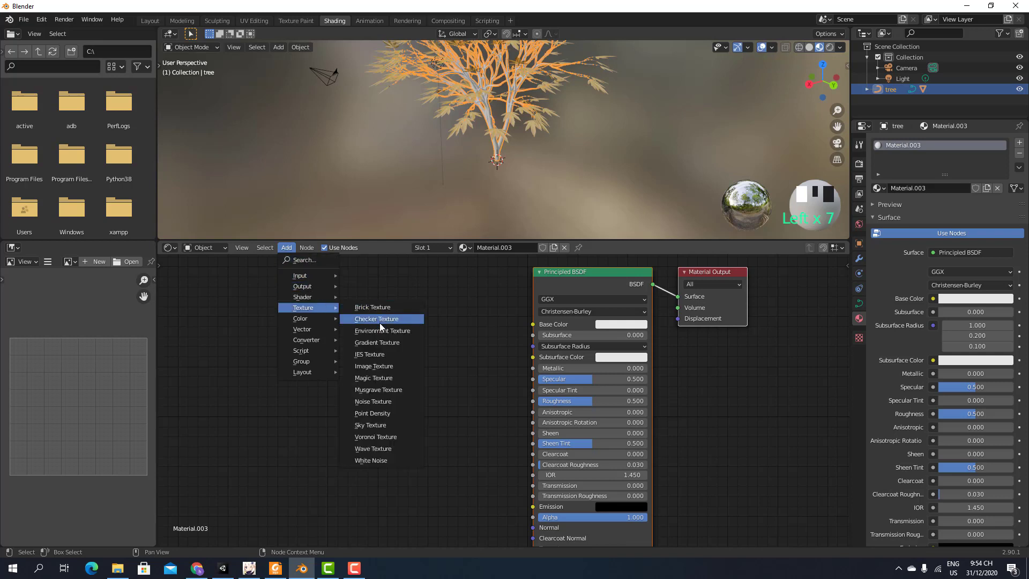
click(380, 365)
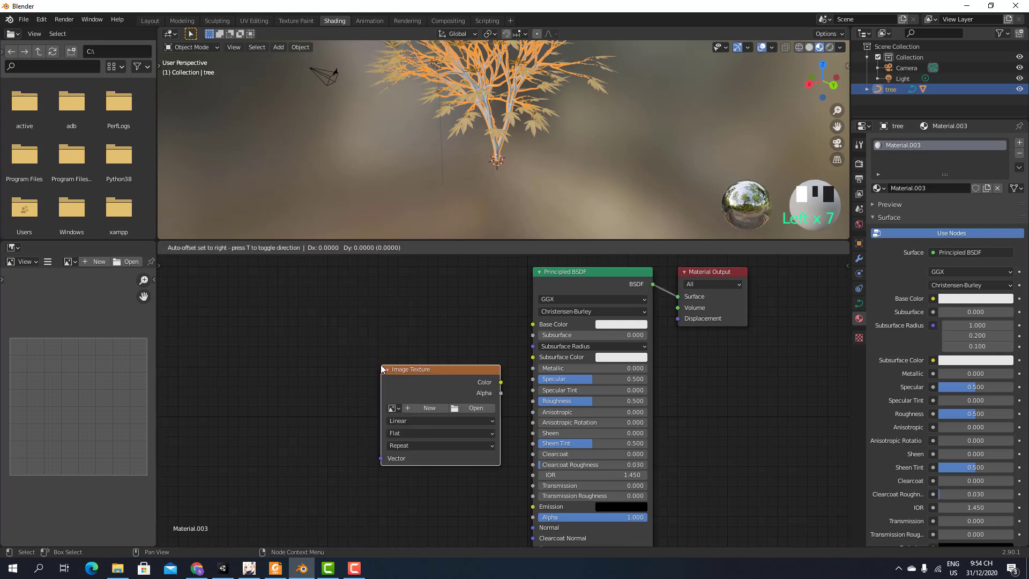
click(312, 345)
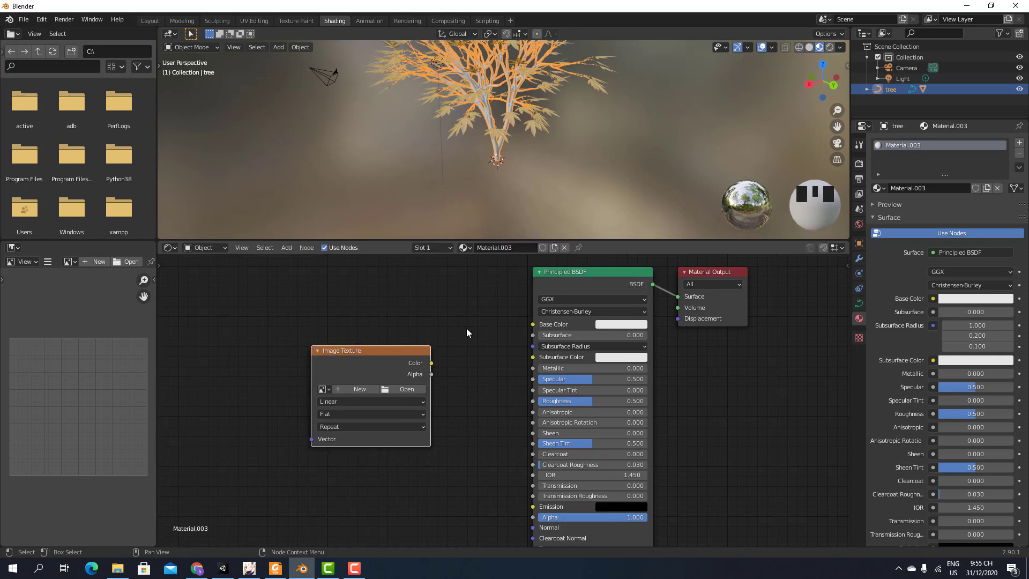
- Load TexturesCom_Nature_TreeBark_512_albedo.tif from D:\3dchar\Texture into the Image Texture node
click(405, 388)
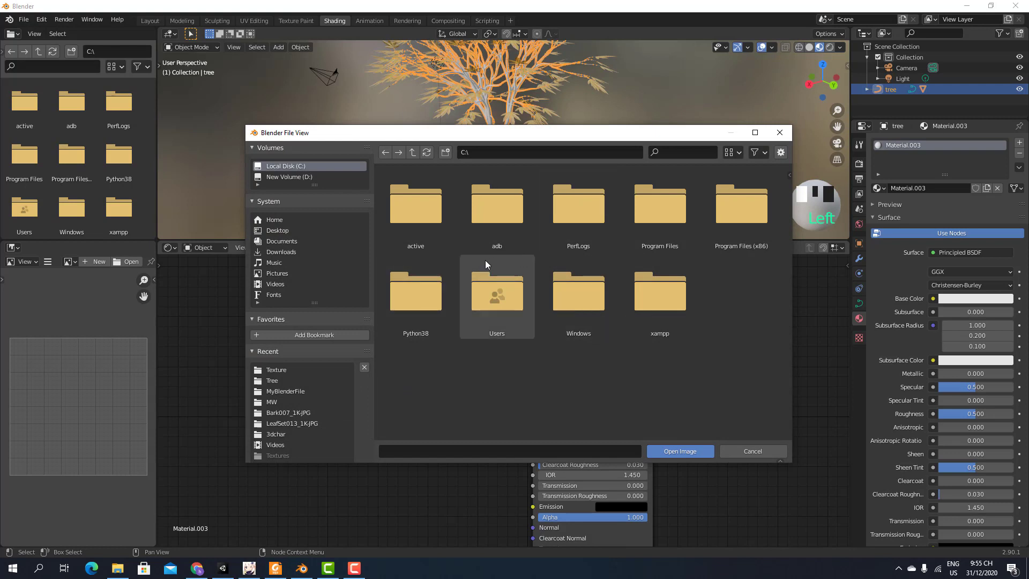
click(293, 177)
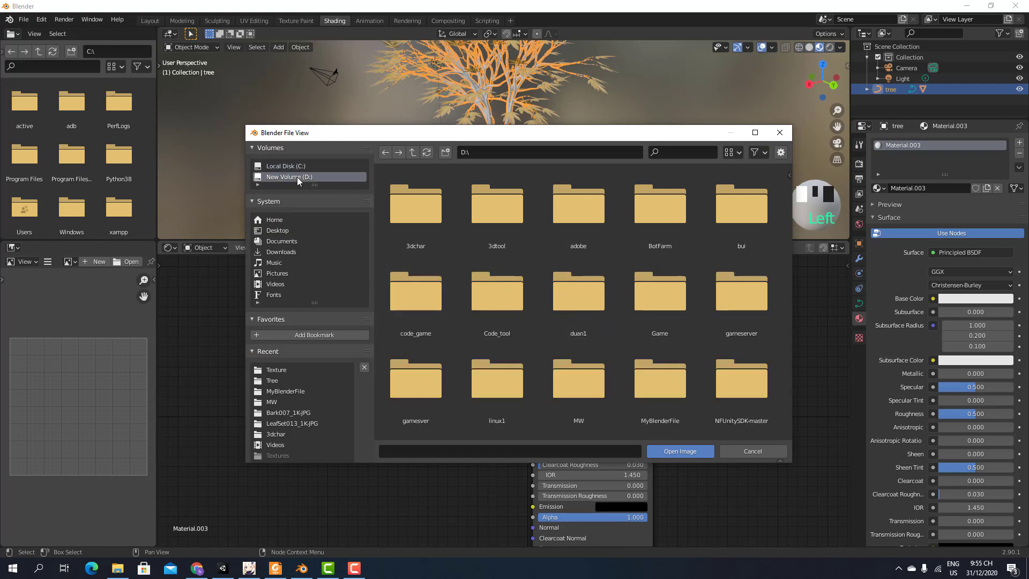
double_click(410, 201)
double_click(411, 201)
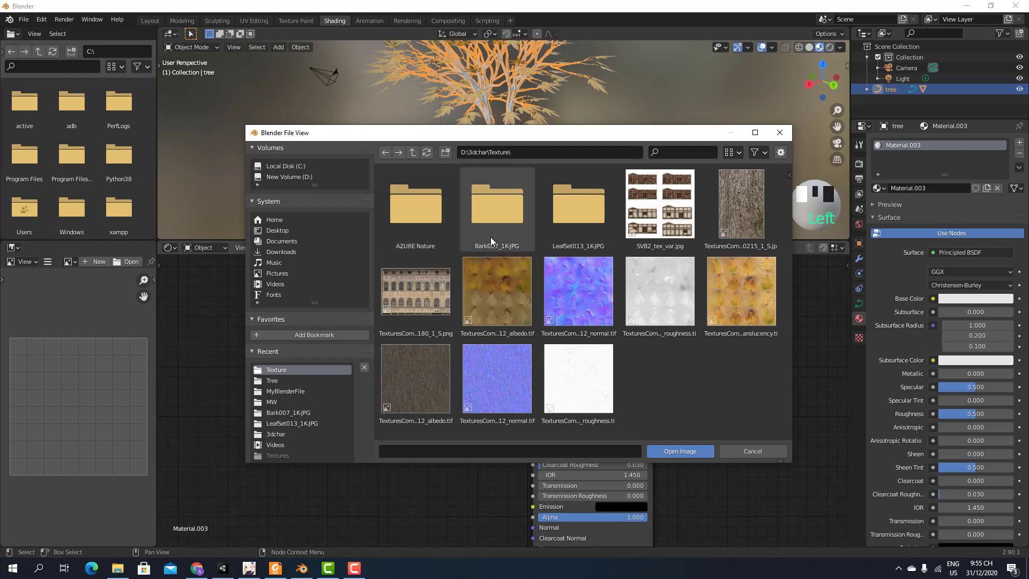
click(729, 218)
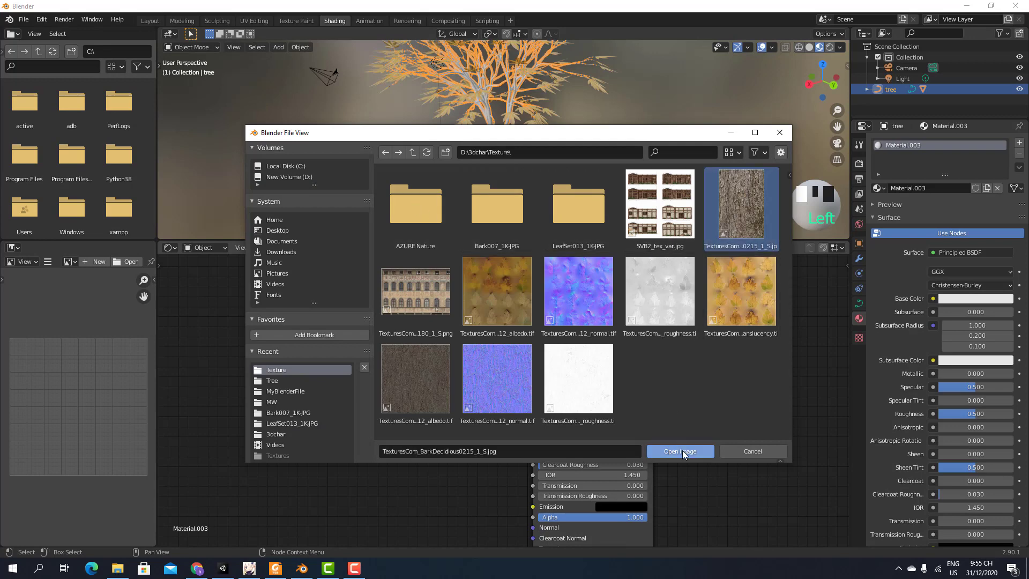
click(417, 369)
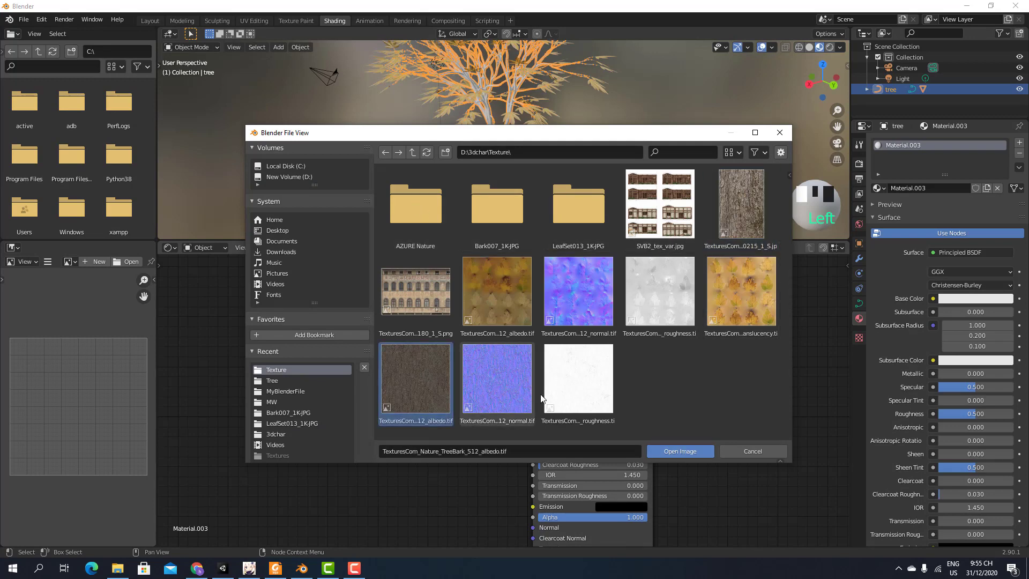
click(671, 451)
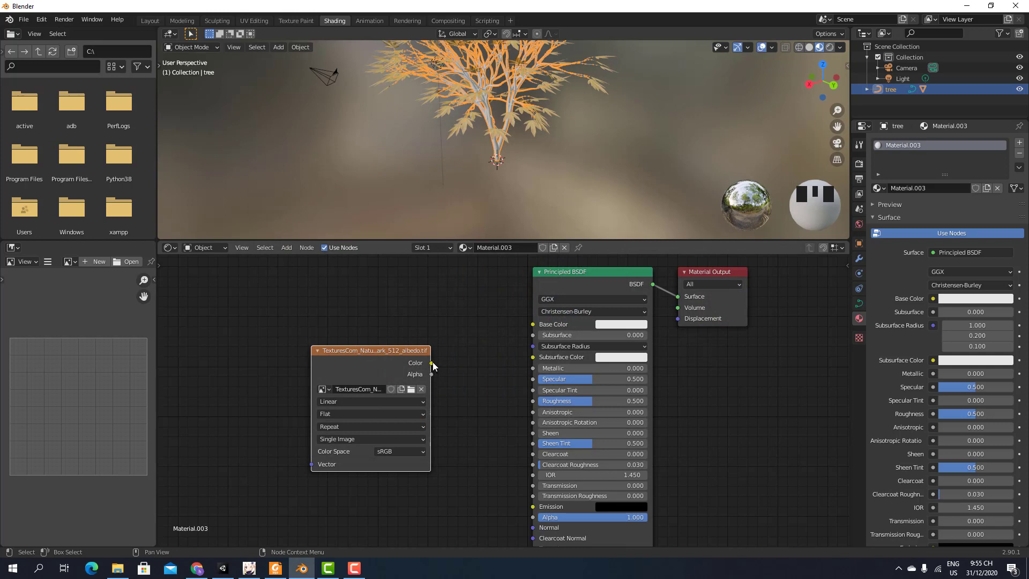
- Connect the bark albedo texture's Color output to the Base Color input of the Principled BSDF
drag(431, 363, 533, 324)
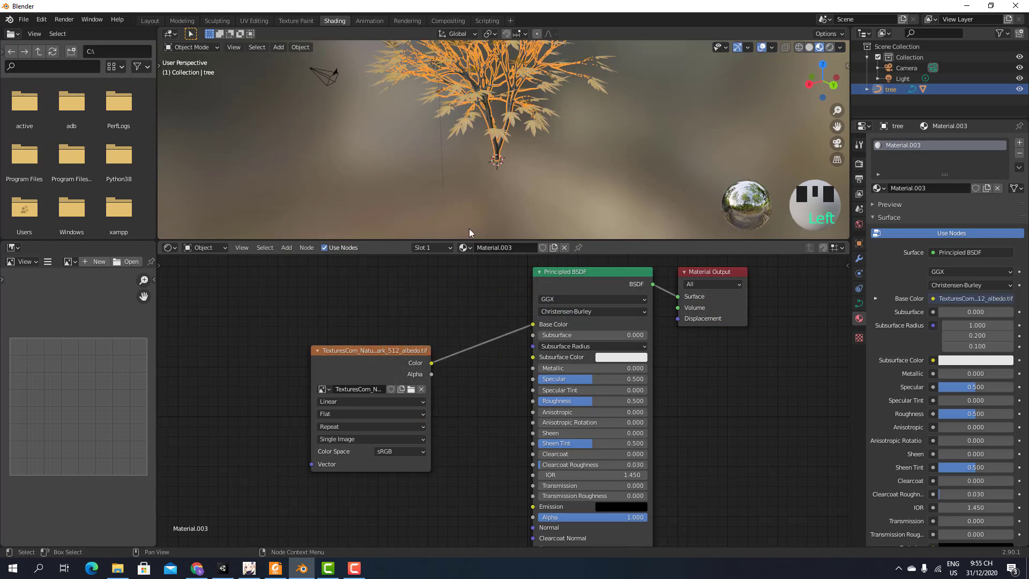
click(516, 97)
scroll(520, 91, up, 12)
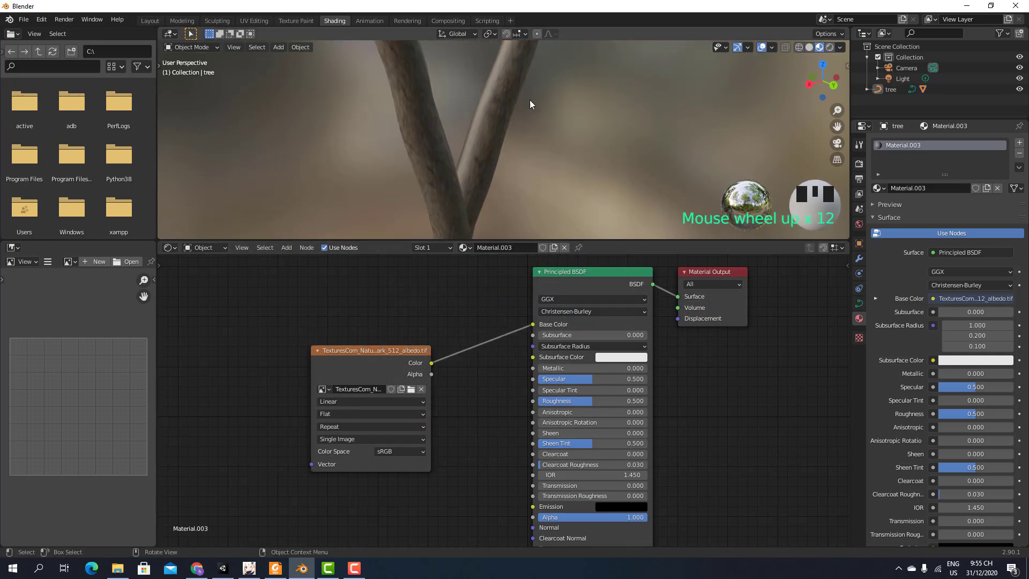
middle_drag(529, 104, 397, 118)
scroll(471, 118, down, 4)
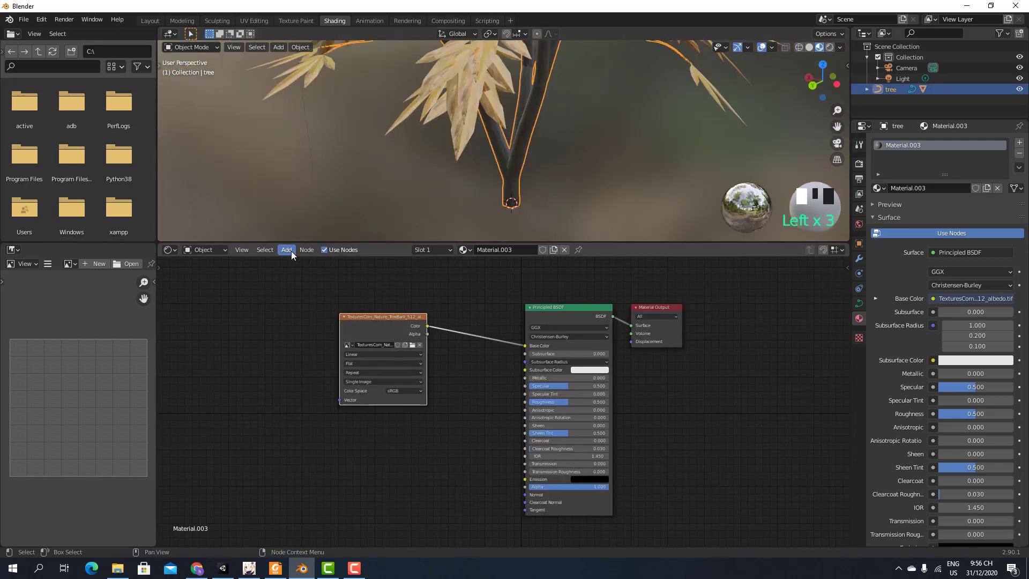
- Add a second Image Texture node below the bark albedo node
click(291, 250)
mouse_move(315, 282)
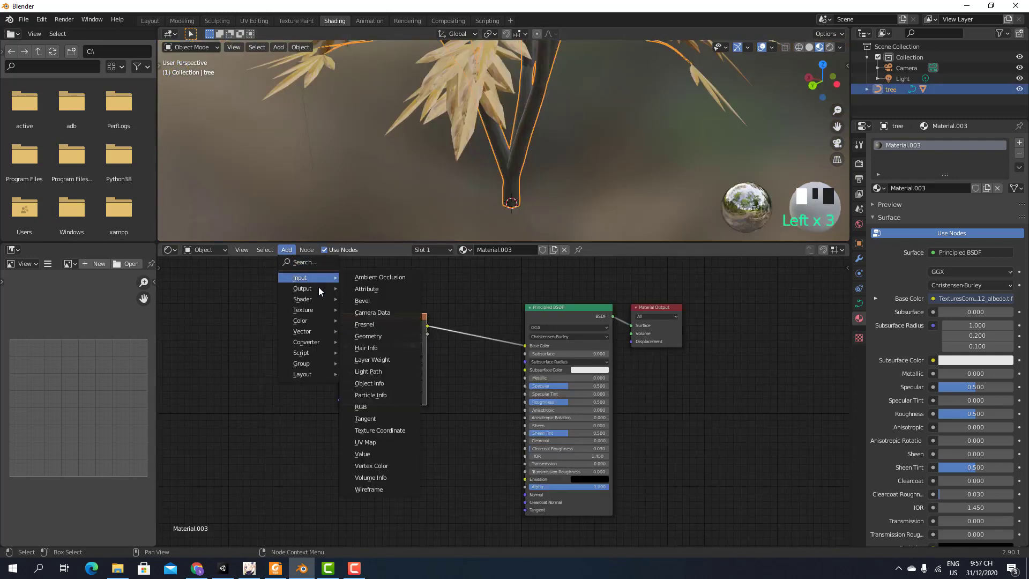
mouse_move(314, 312)
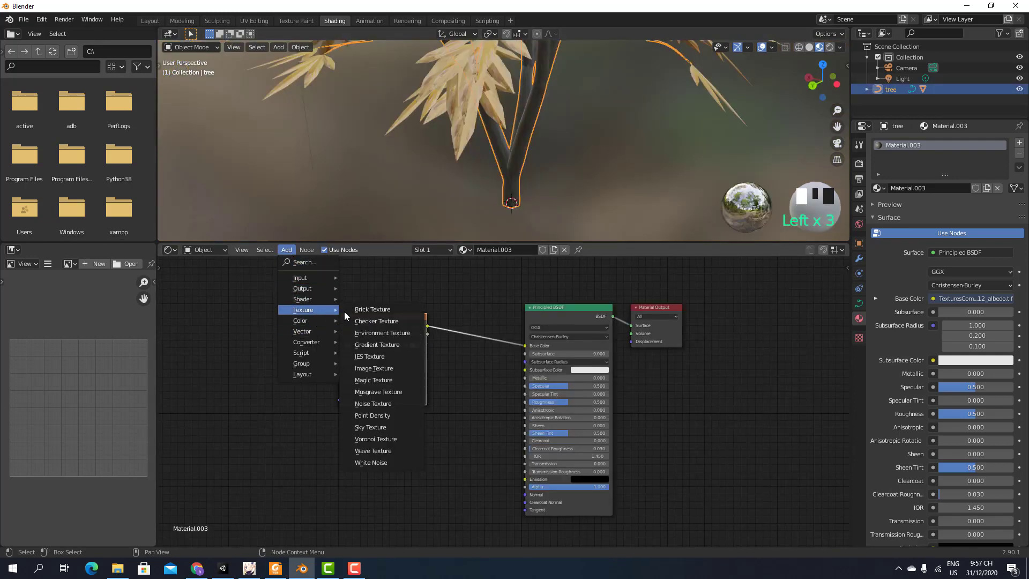
click(400, 365)
scroll(346, 457, up, 1)
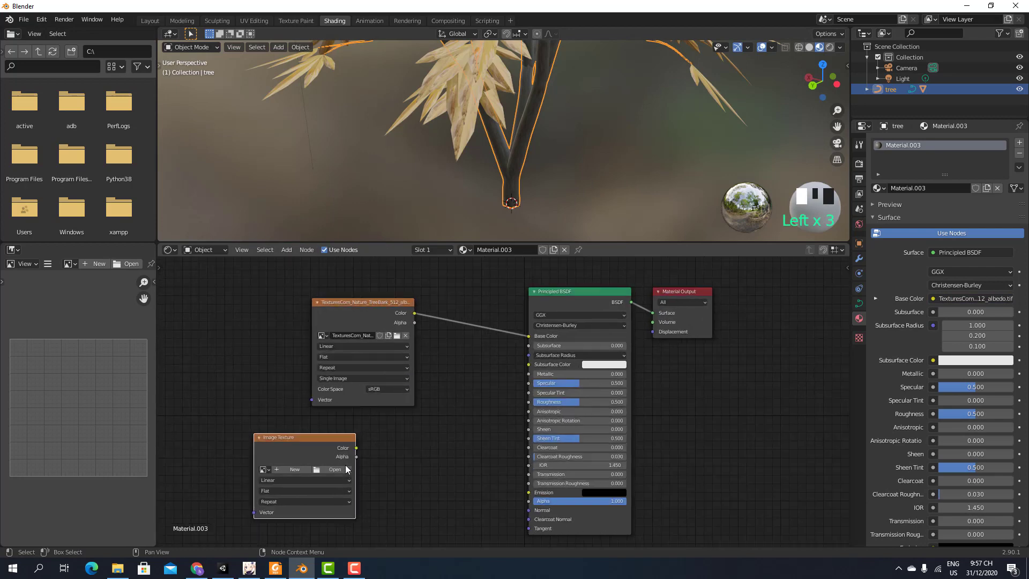
- Load TexturesCom_Nature_TreeBark_512_normal.tif from D:\3dchar\Texture into the second Image Texture node
click(339, 471)
click(289, 176)
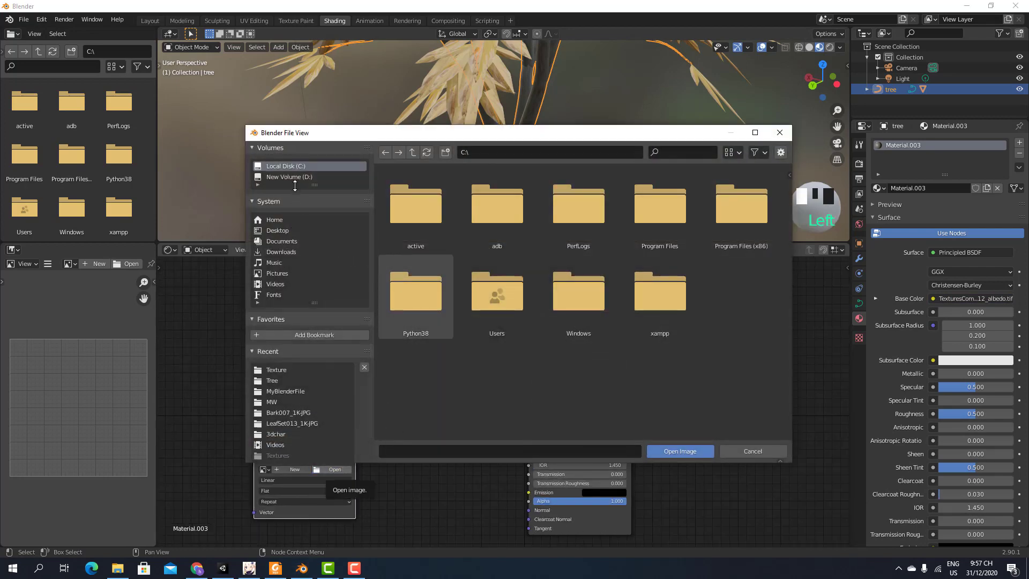
click(276, 434)
click(406, 200)
double_click(406, 200)
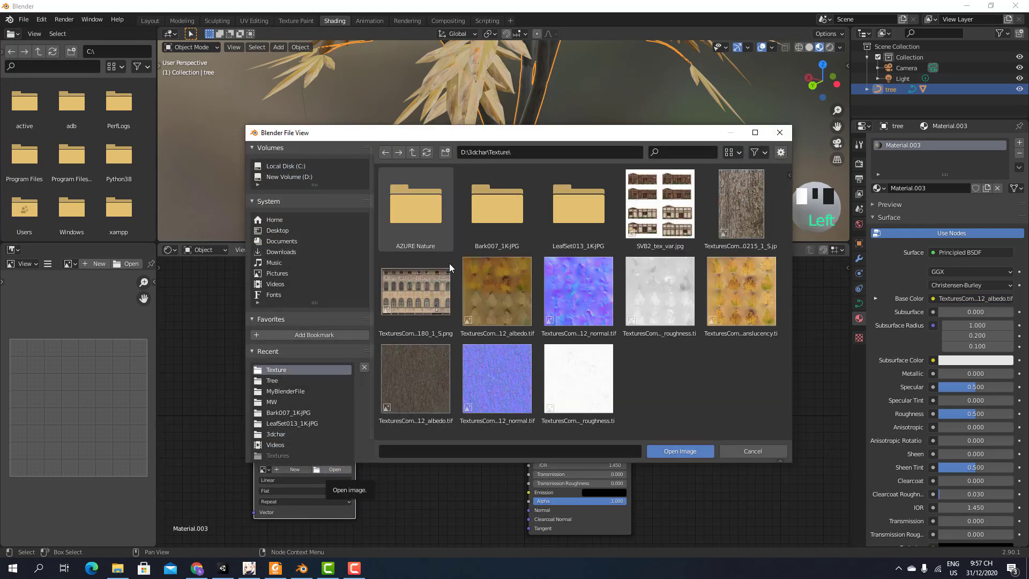
click(524, 385)
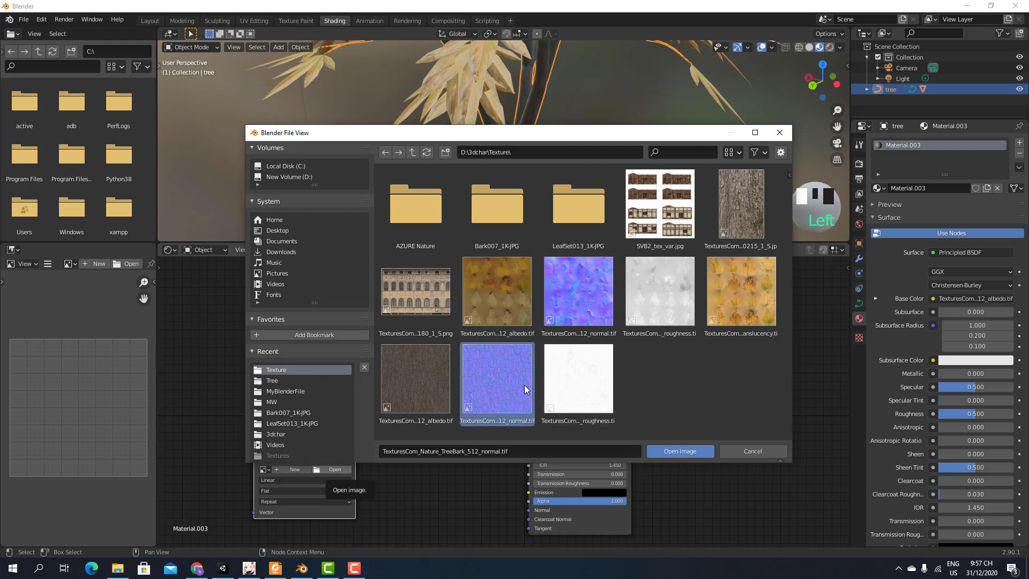
click(681, 451)
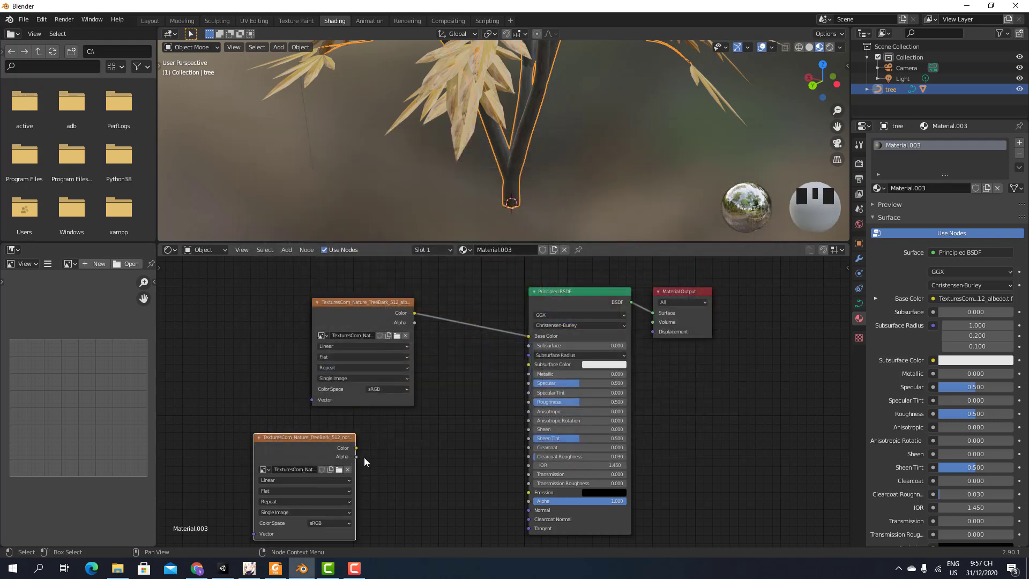
- Add a Normal Map node and route the bark normal texture's Color through it into the Principled BSDF's Normal input
click(286, 250)
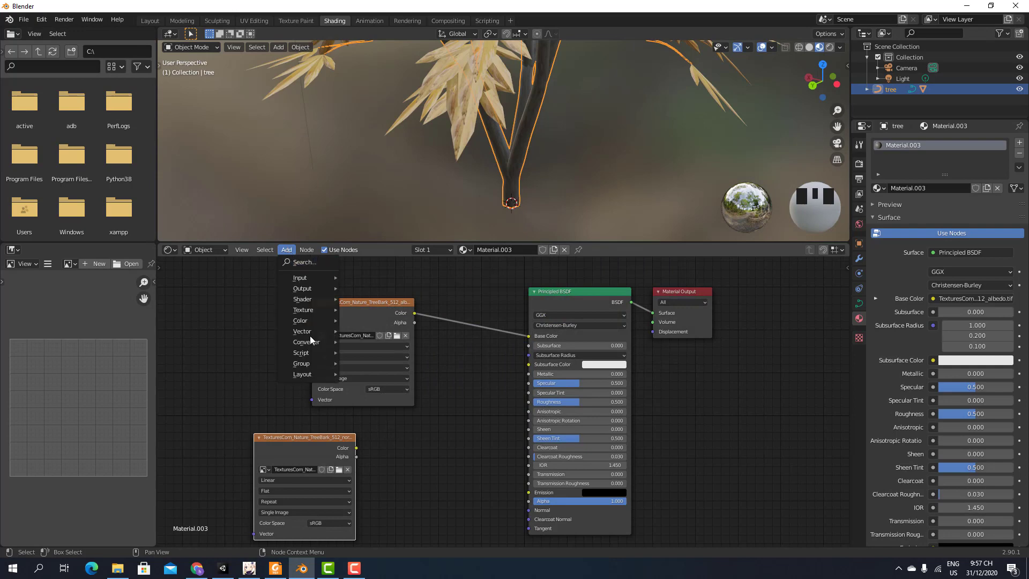
mouse_move(311, 333)
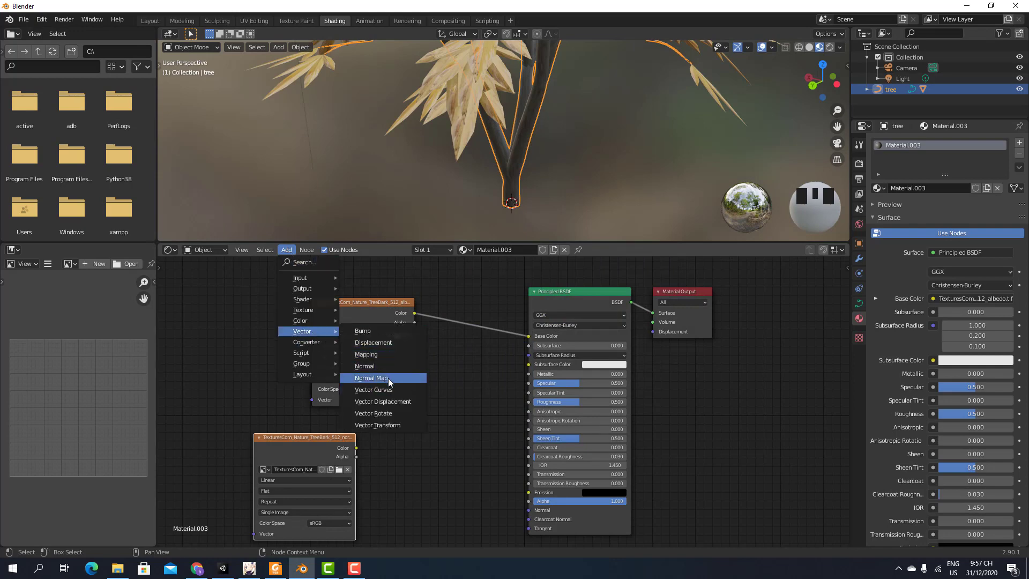
click(372, 377)
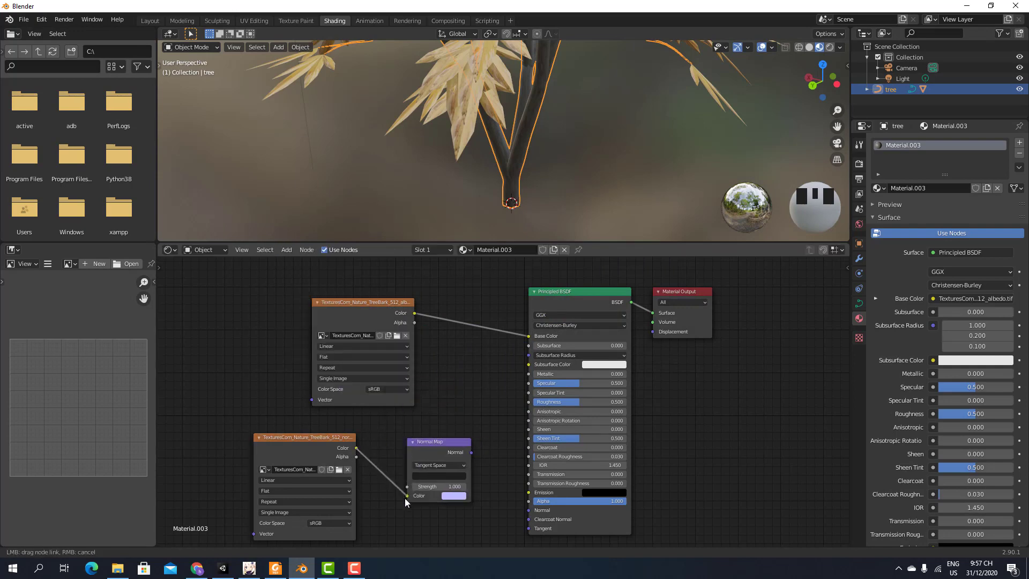
drag(357, 448, 379, 464)
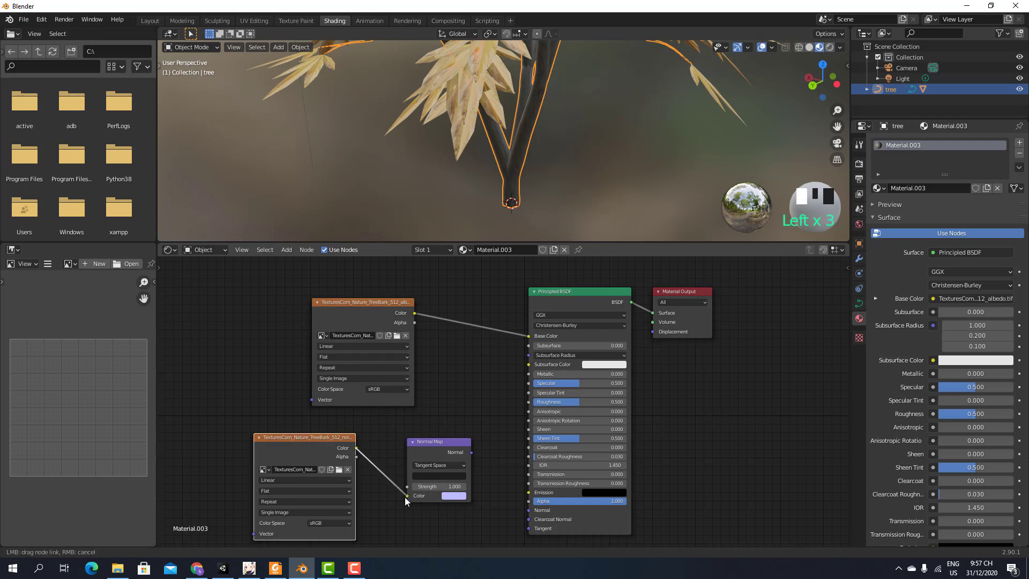
drag(405, 499, 407, 496)
drag(470, 451, 528, 510)
- Examine the bark on the trunk up close, the whole textured tree, and its framing in the camera view
scroll(544, 108, up, 4)
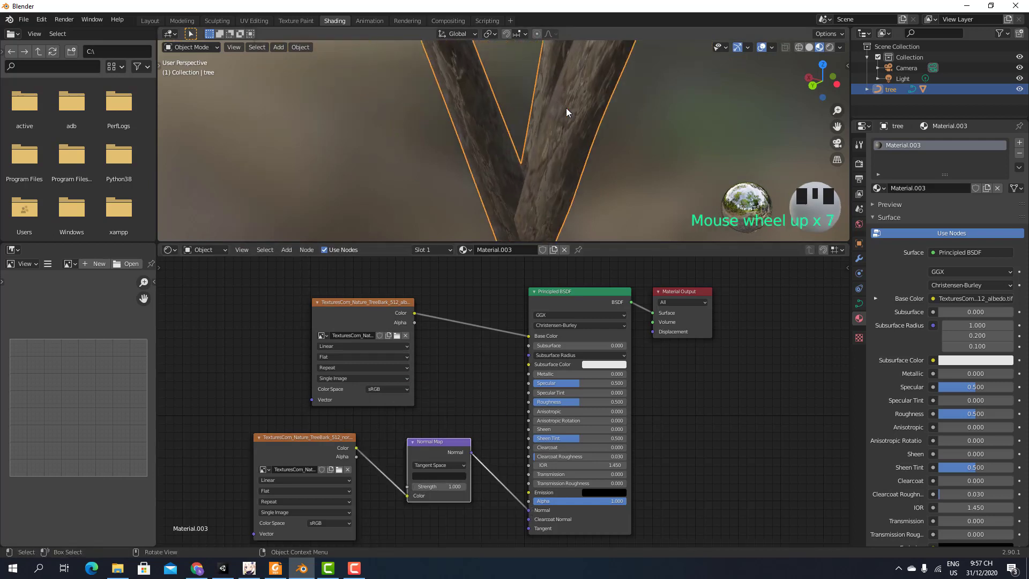
middle_drag(568, 108, 543, 130)
scroll(369, 117, down, 3)
scroll(545, 131, down, 3)
scroll(545, 131, down, 2)
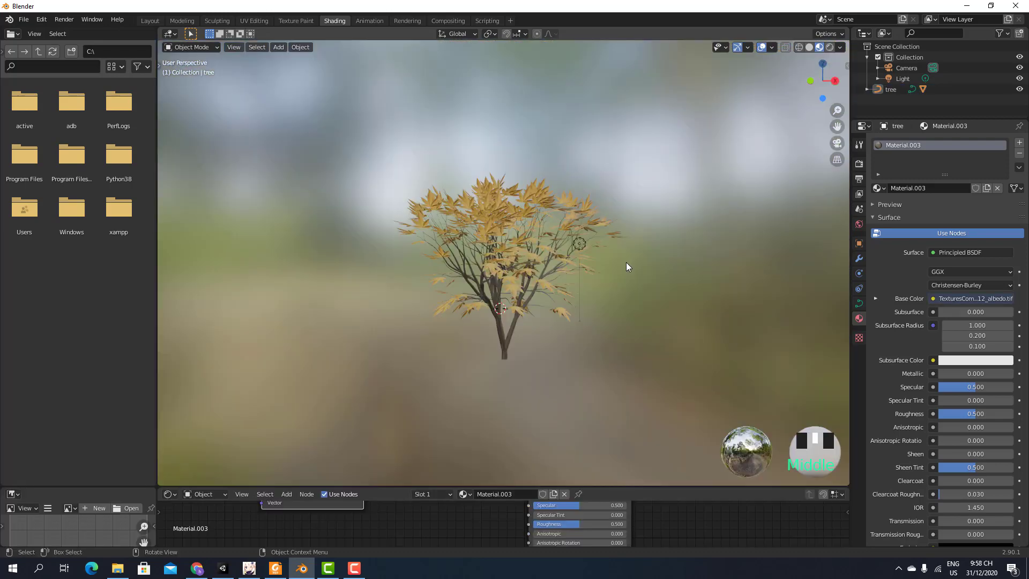
key(KP_0)
key(KP_0)
key(KP_0)
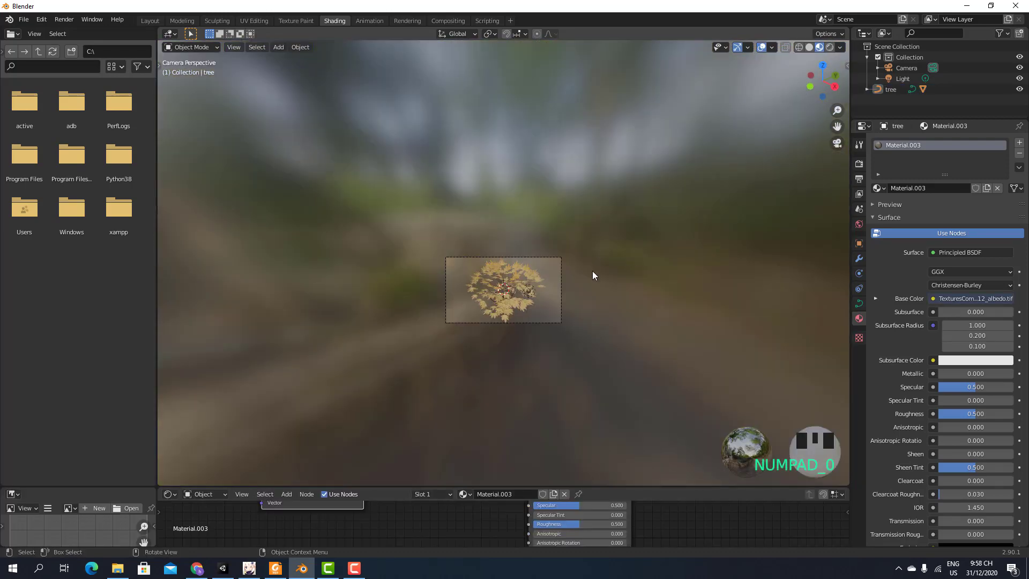
key(KP_0)
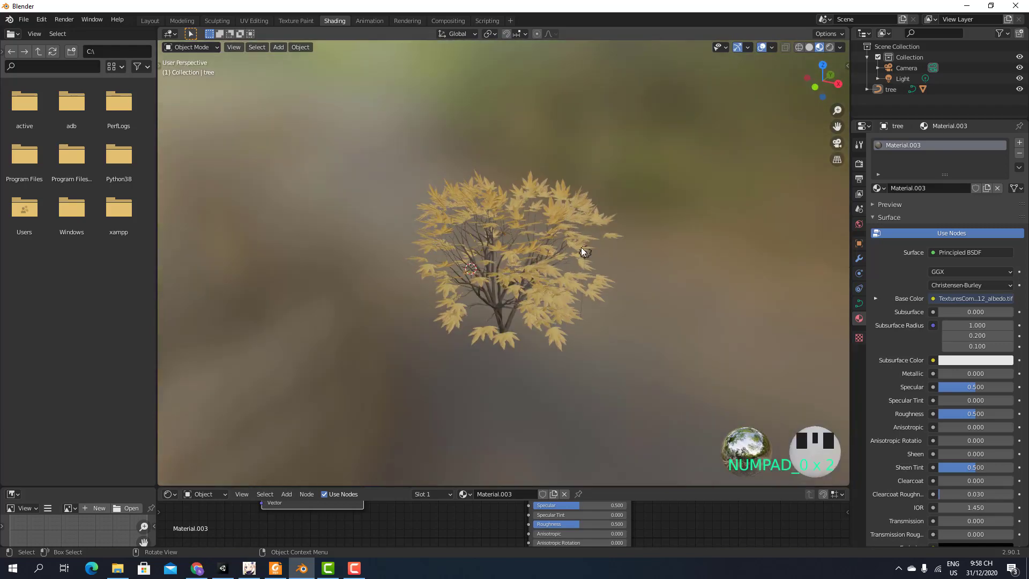
- Move the tree, its leaves and the light together in the top view so the trunk sits near the X axis
drag(642, 168, 304, 391)
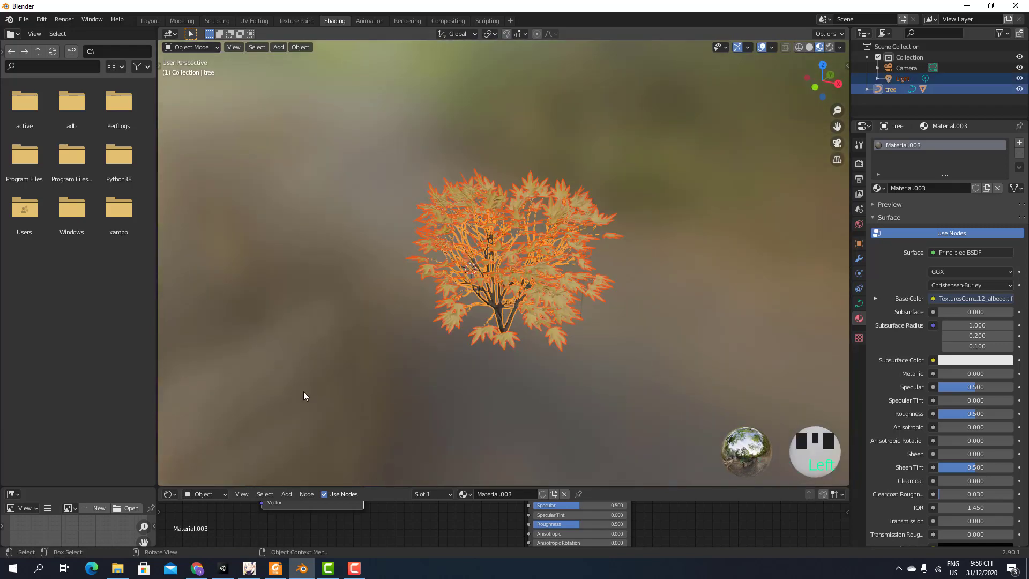
middle_drag(304, 391, 413, 348)
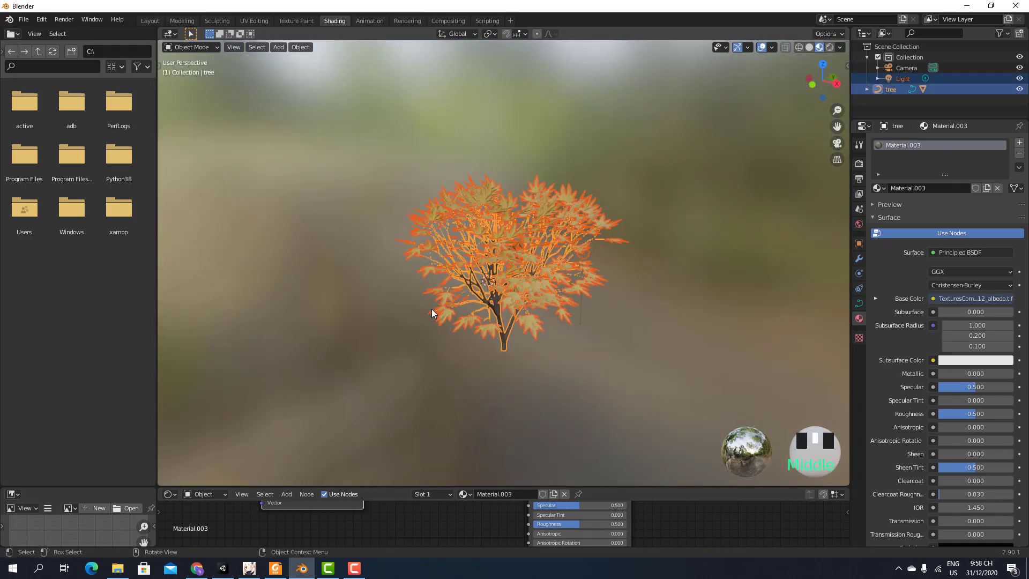
key(KP_1)
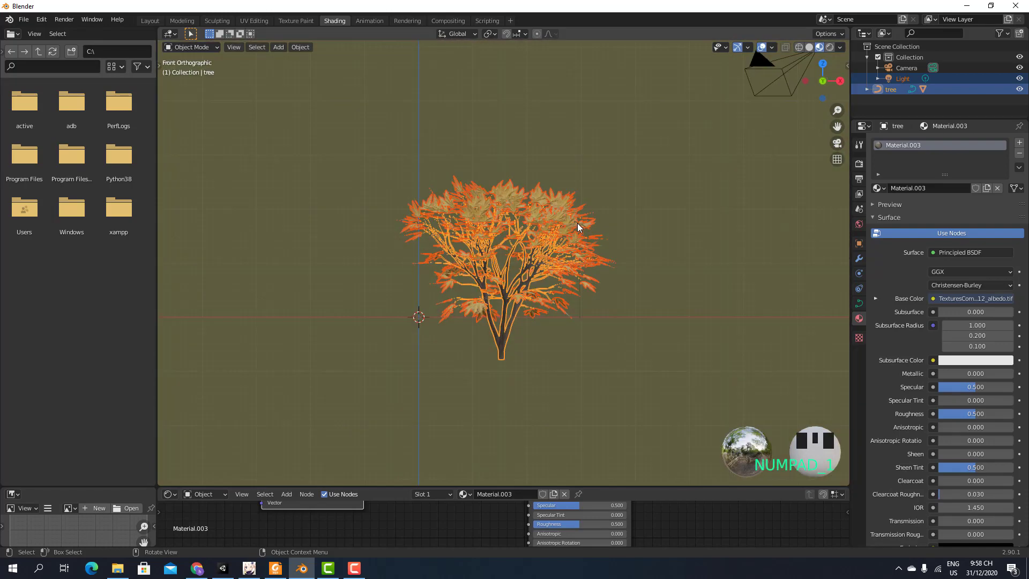
key(KP_7)
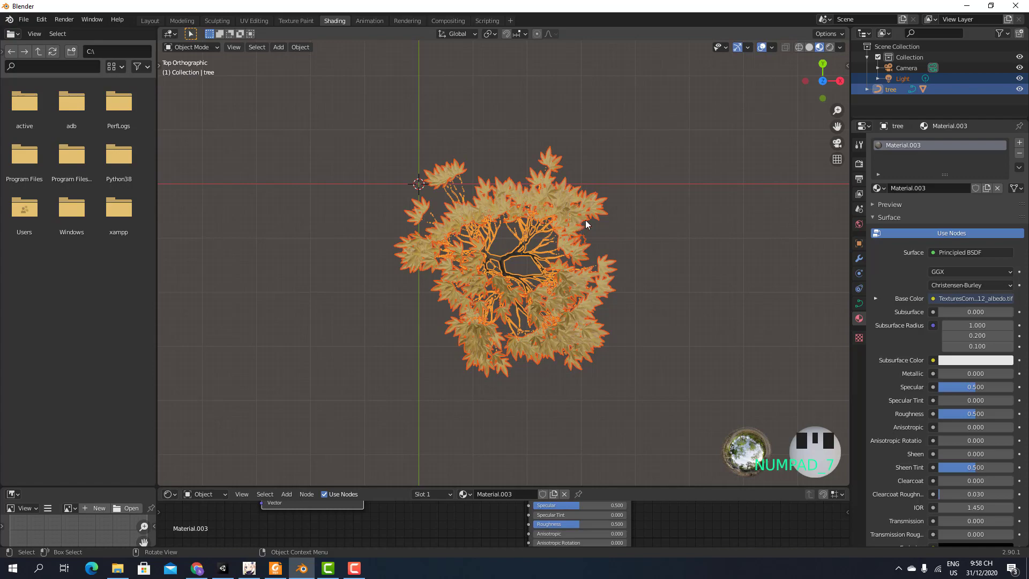
key(g)
click(570, 156)
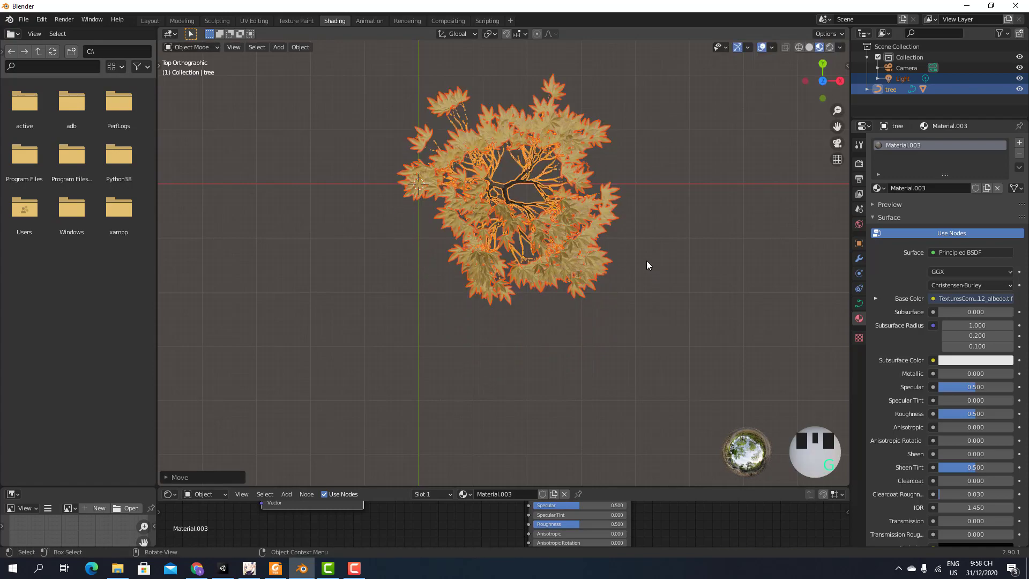
- Rotate the tree, its leaves and the light together in the top view and check their framing through the camera
key(r)
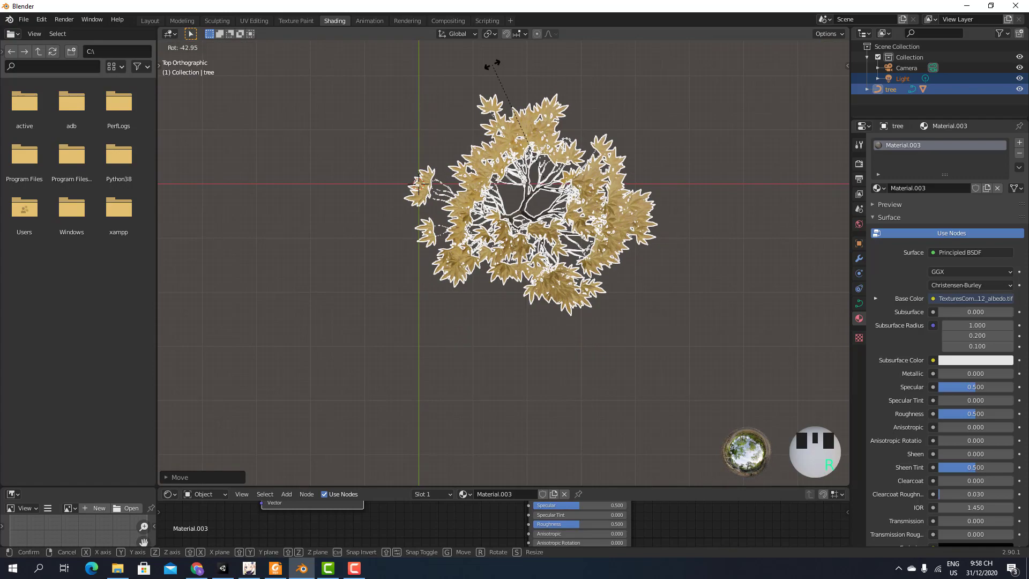
click(591, 78)
middle_drag(648, 226, 674, 136)
key(KP_0)
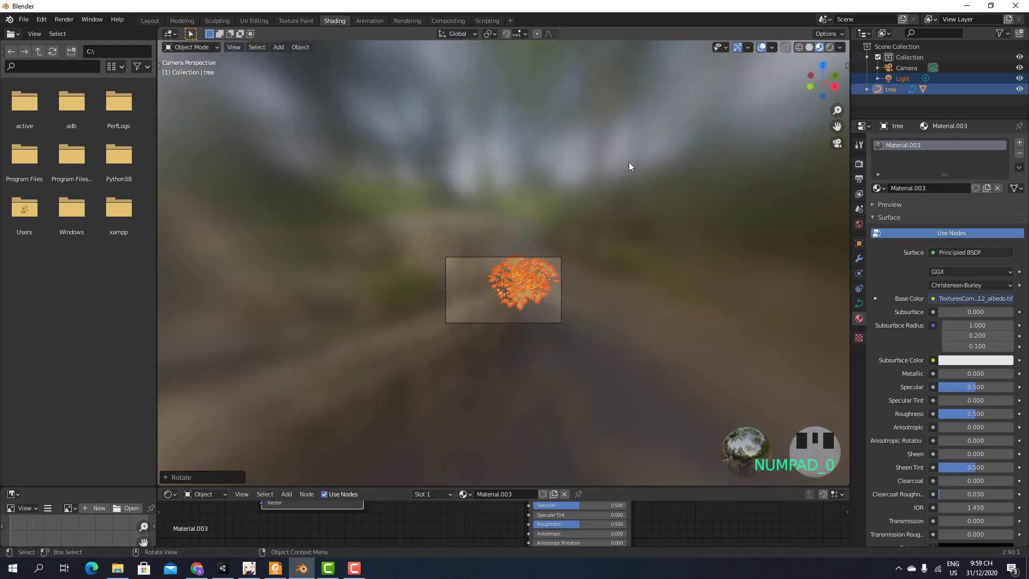
click(611, 254)
scroll(603, 260, up, 7)
scroll(655, 274, down, 2)
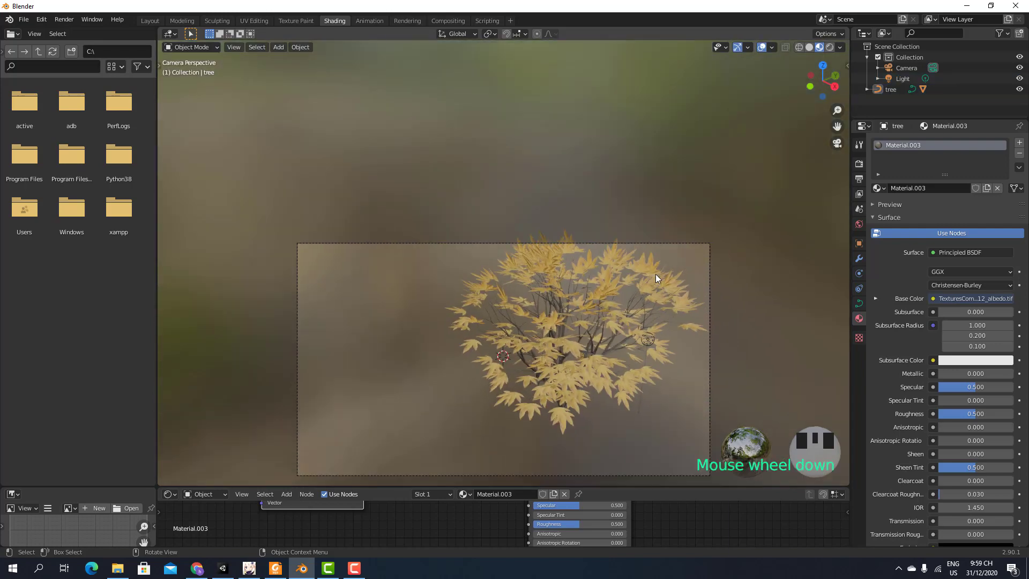
scroll(655, 274, down, 5)
- Select only the tree object and move it to the centre of the camera frame, leaving the light in place
drag(708, 201, 435, 406)
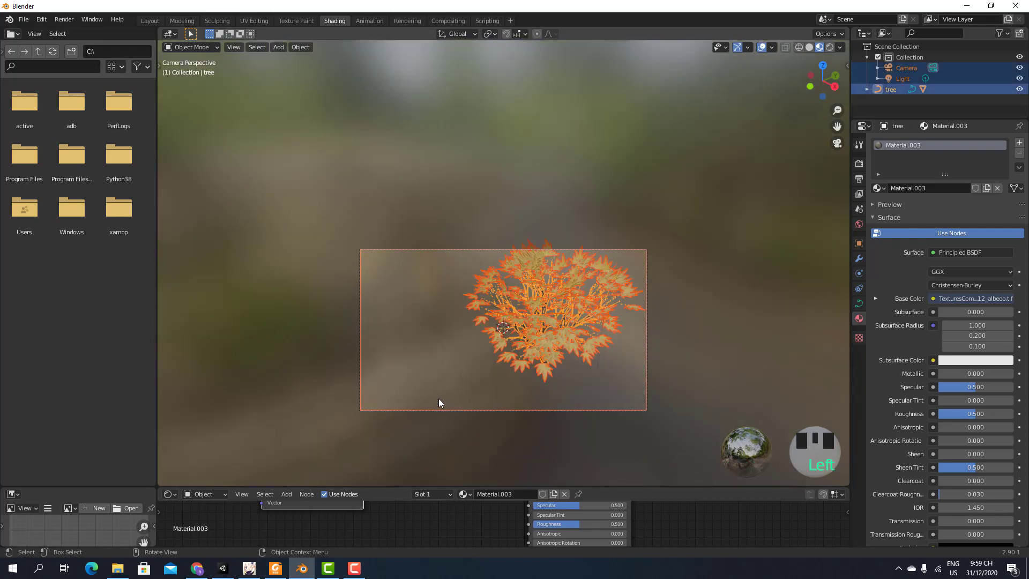
click(719, 185)
click(887, 92)
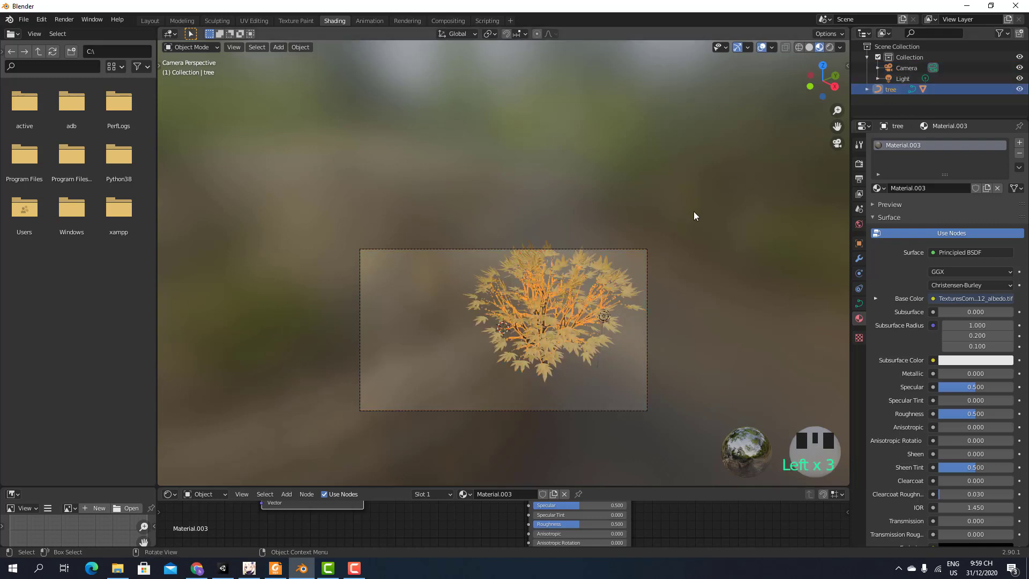
key(g)
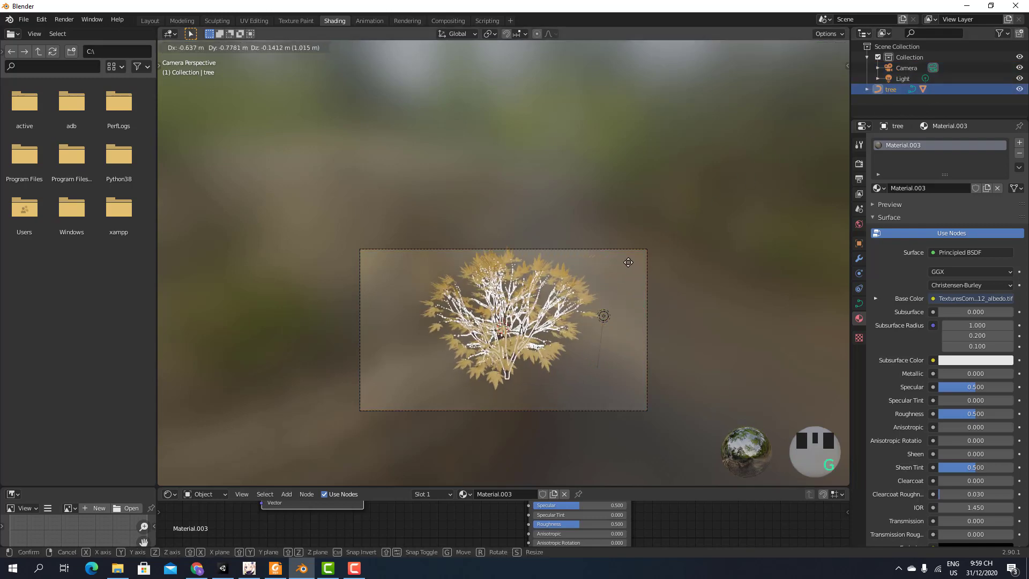
click(627, 270)
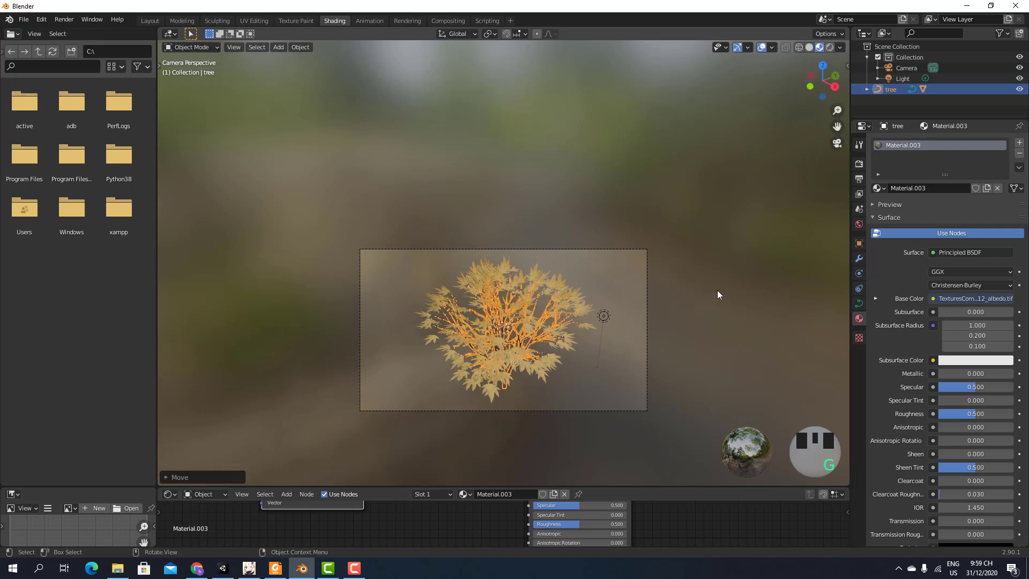
- Rotate the tree by about -1.3° in the camera view, deselect it and check its framing
key(r)
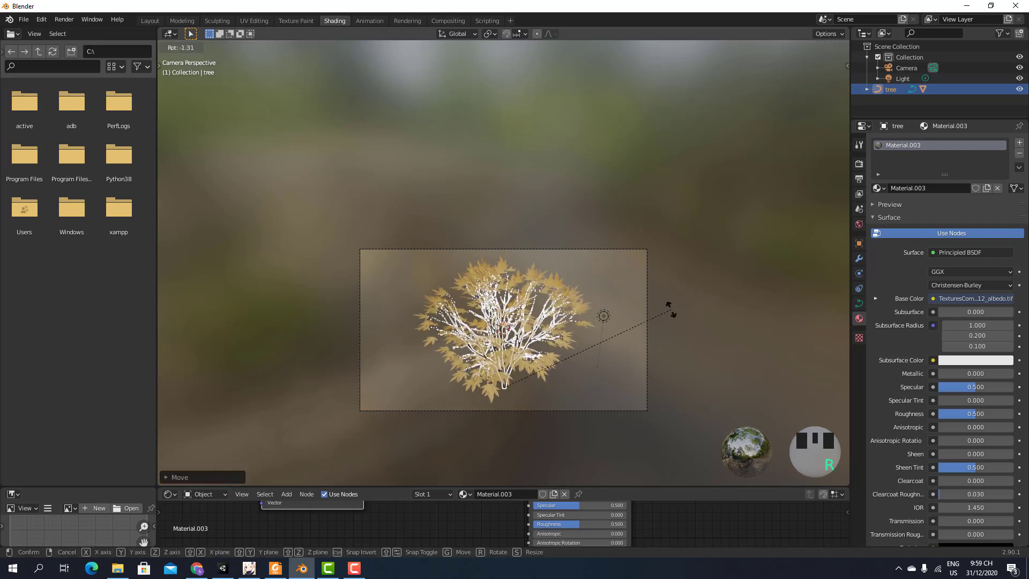
click(671, 310)
click(729, 298)
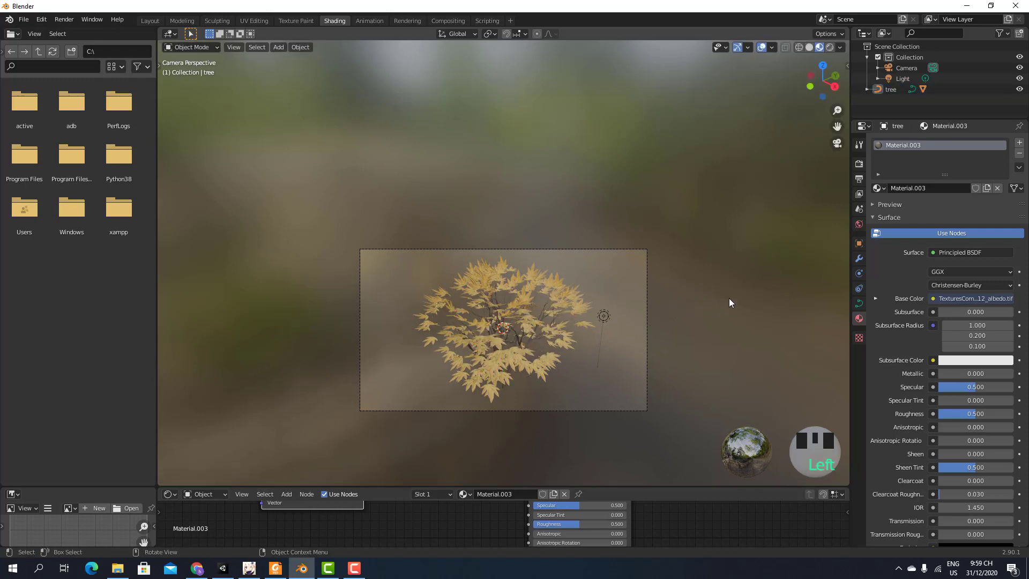
scroll(635, 332, up, 4)
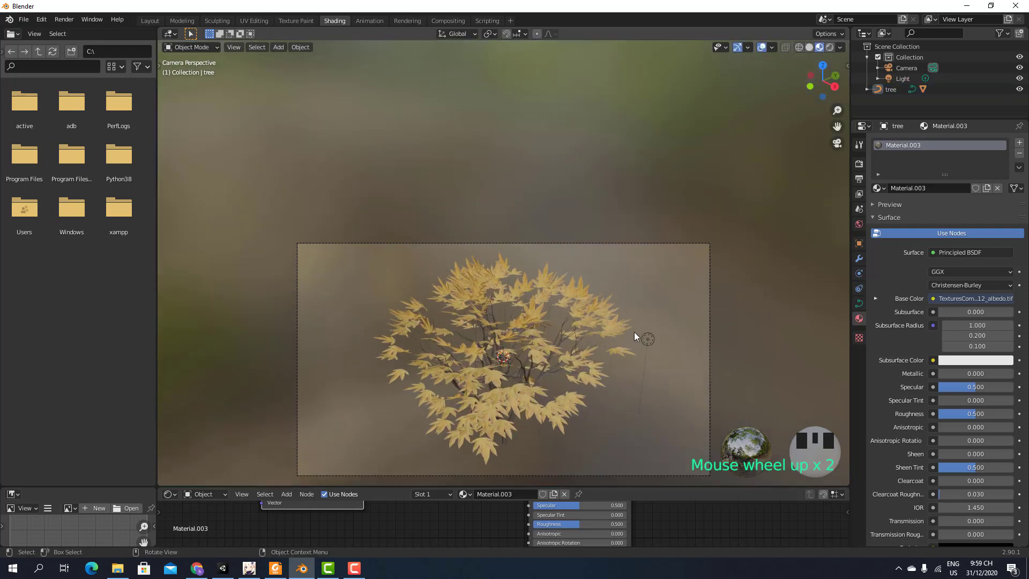
middle_drag(635, 332, 634, 317)
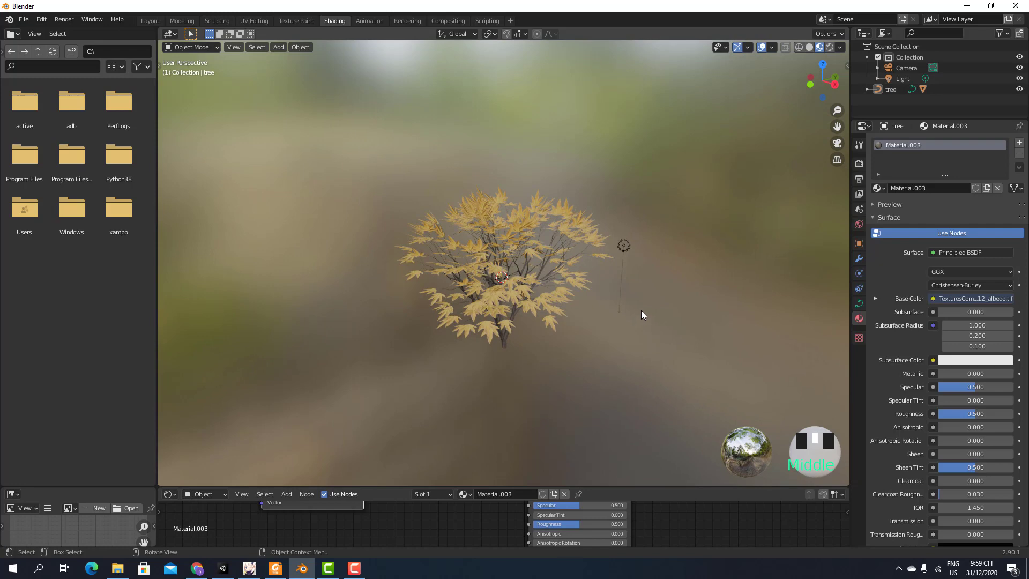
key(KP_0)
scroll(574, 180, down, 3)
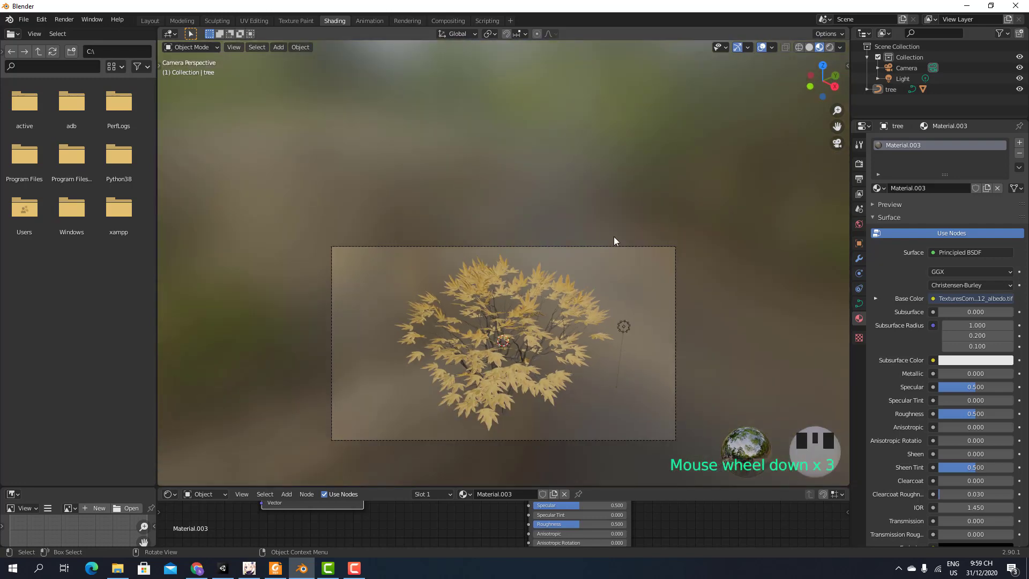
click(405, 20)
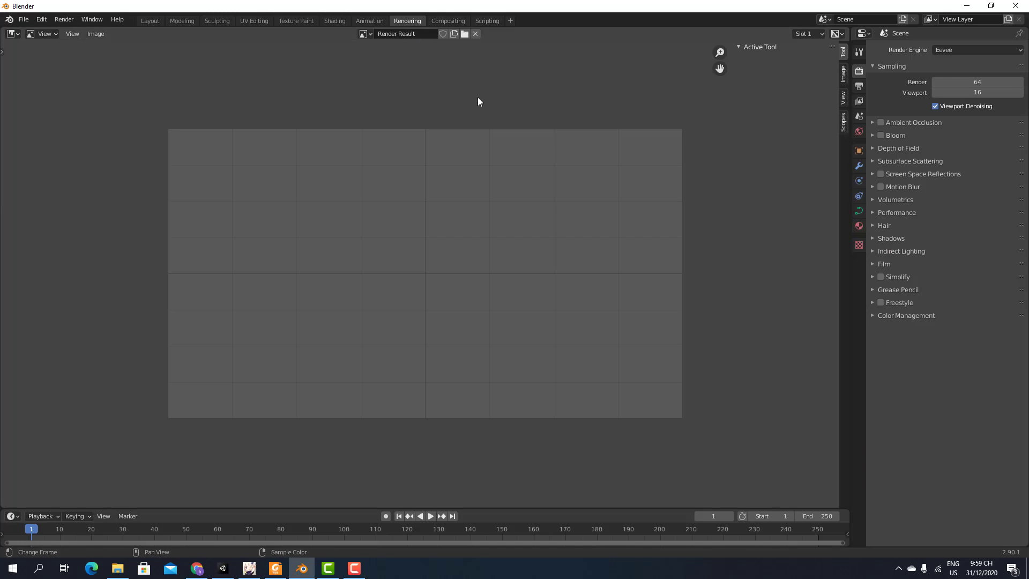
click(211, 20)
click(254, 19)
click(295, 20)
click(333, 19)
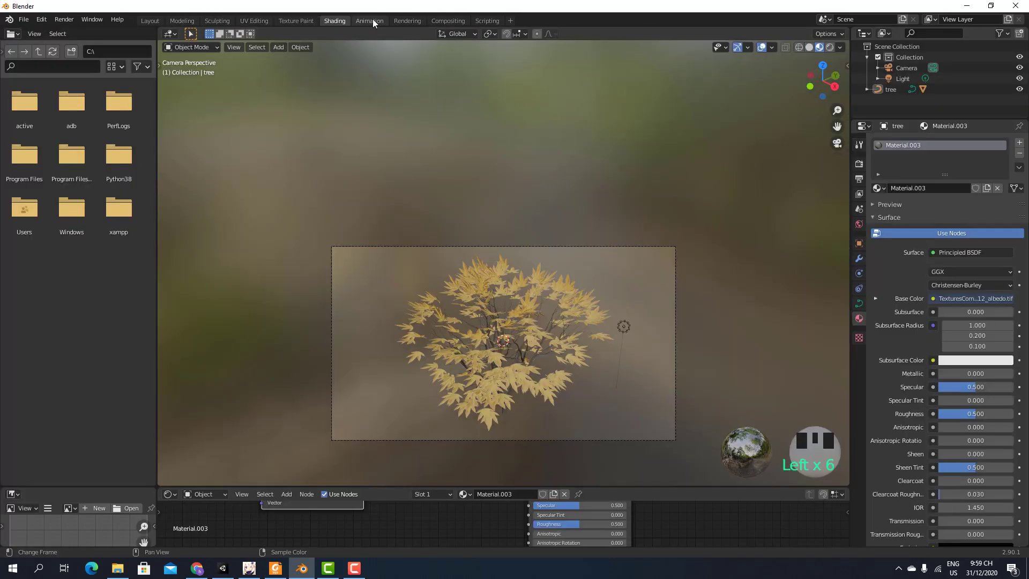
- Render the tree as a still image from the camera and start saving the render result to a file
key(F12)
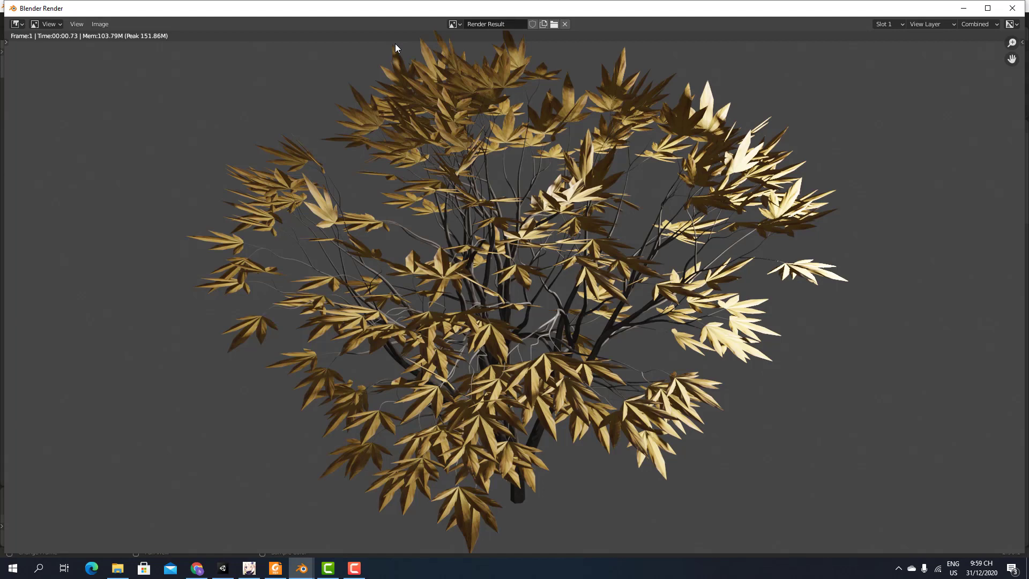
click(106, 26)
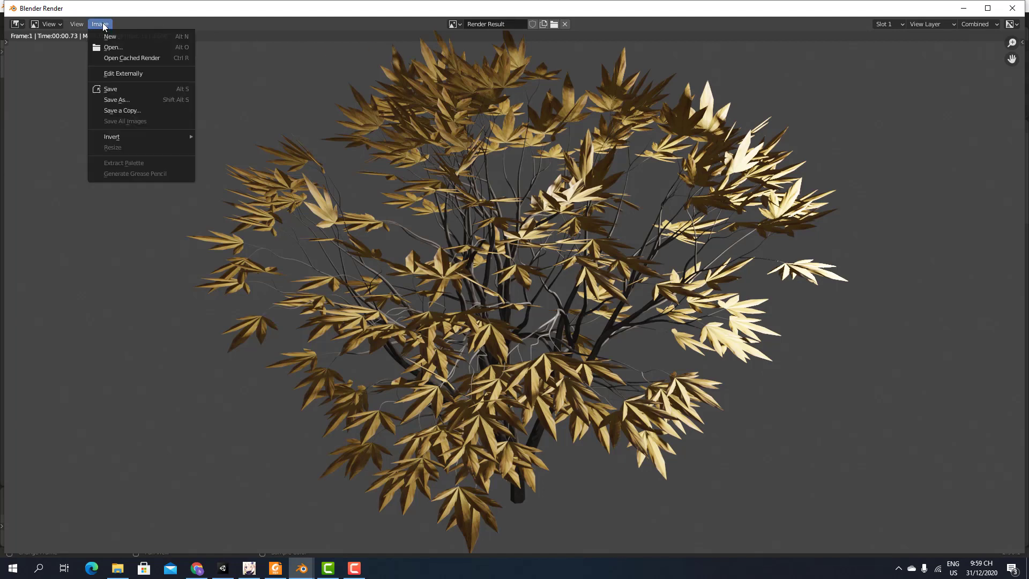
click(138, 88)
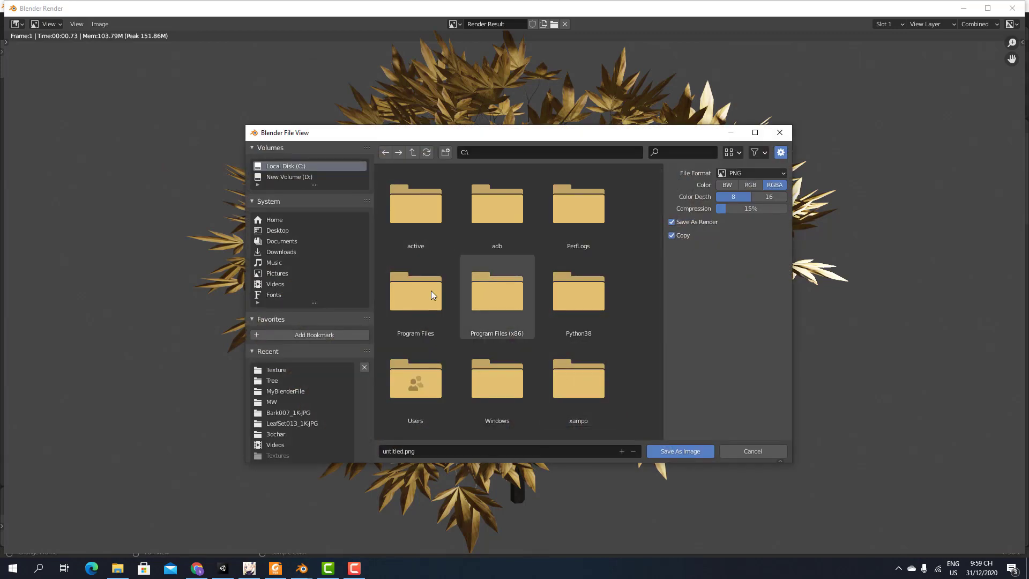